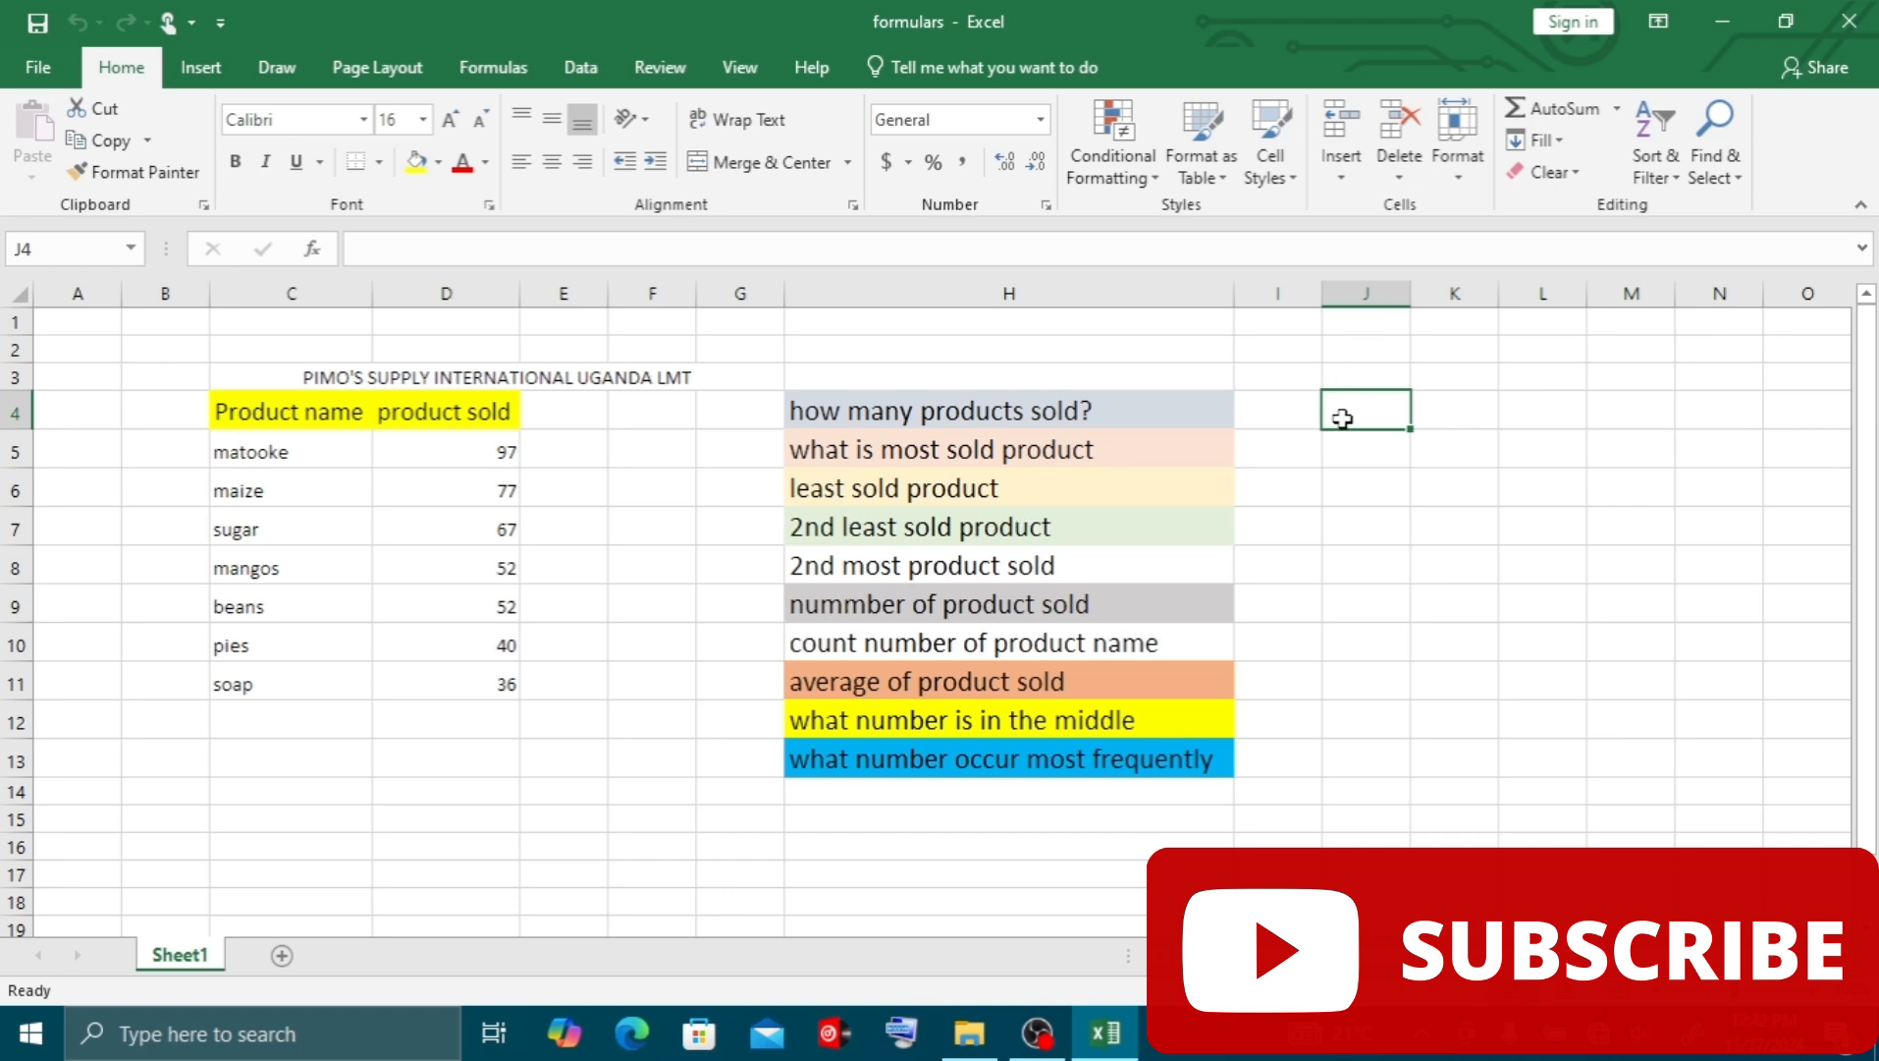
Calculate the total products sold in J4 with the formula =SUM(D5:D11)
text(=)
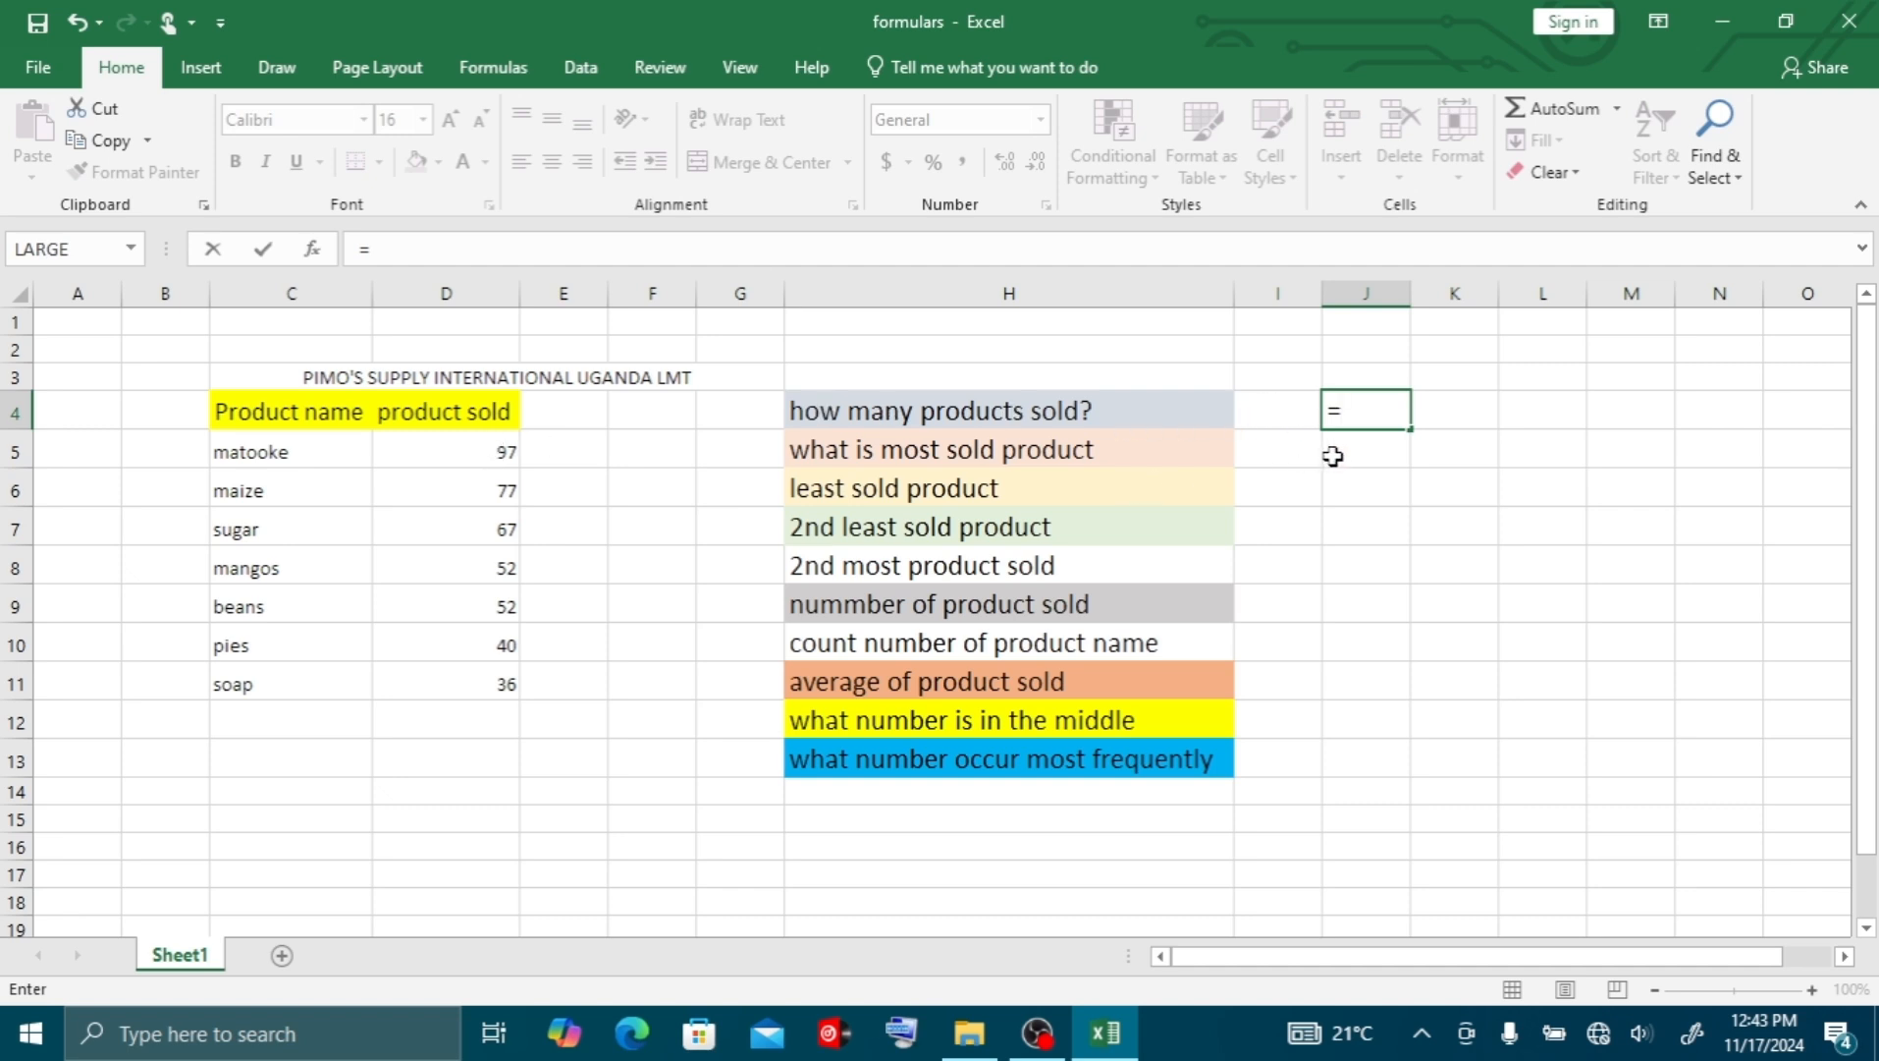
text(su)
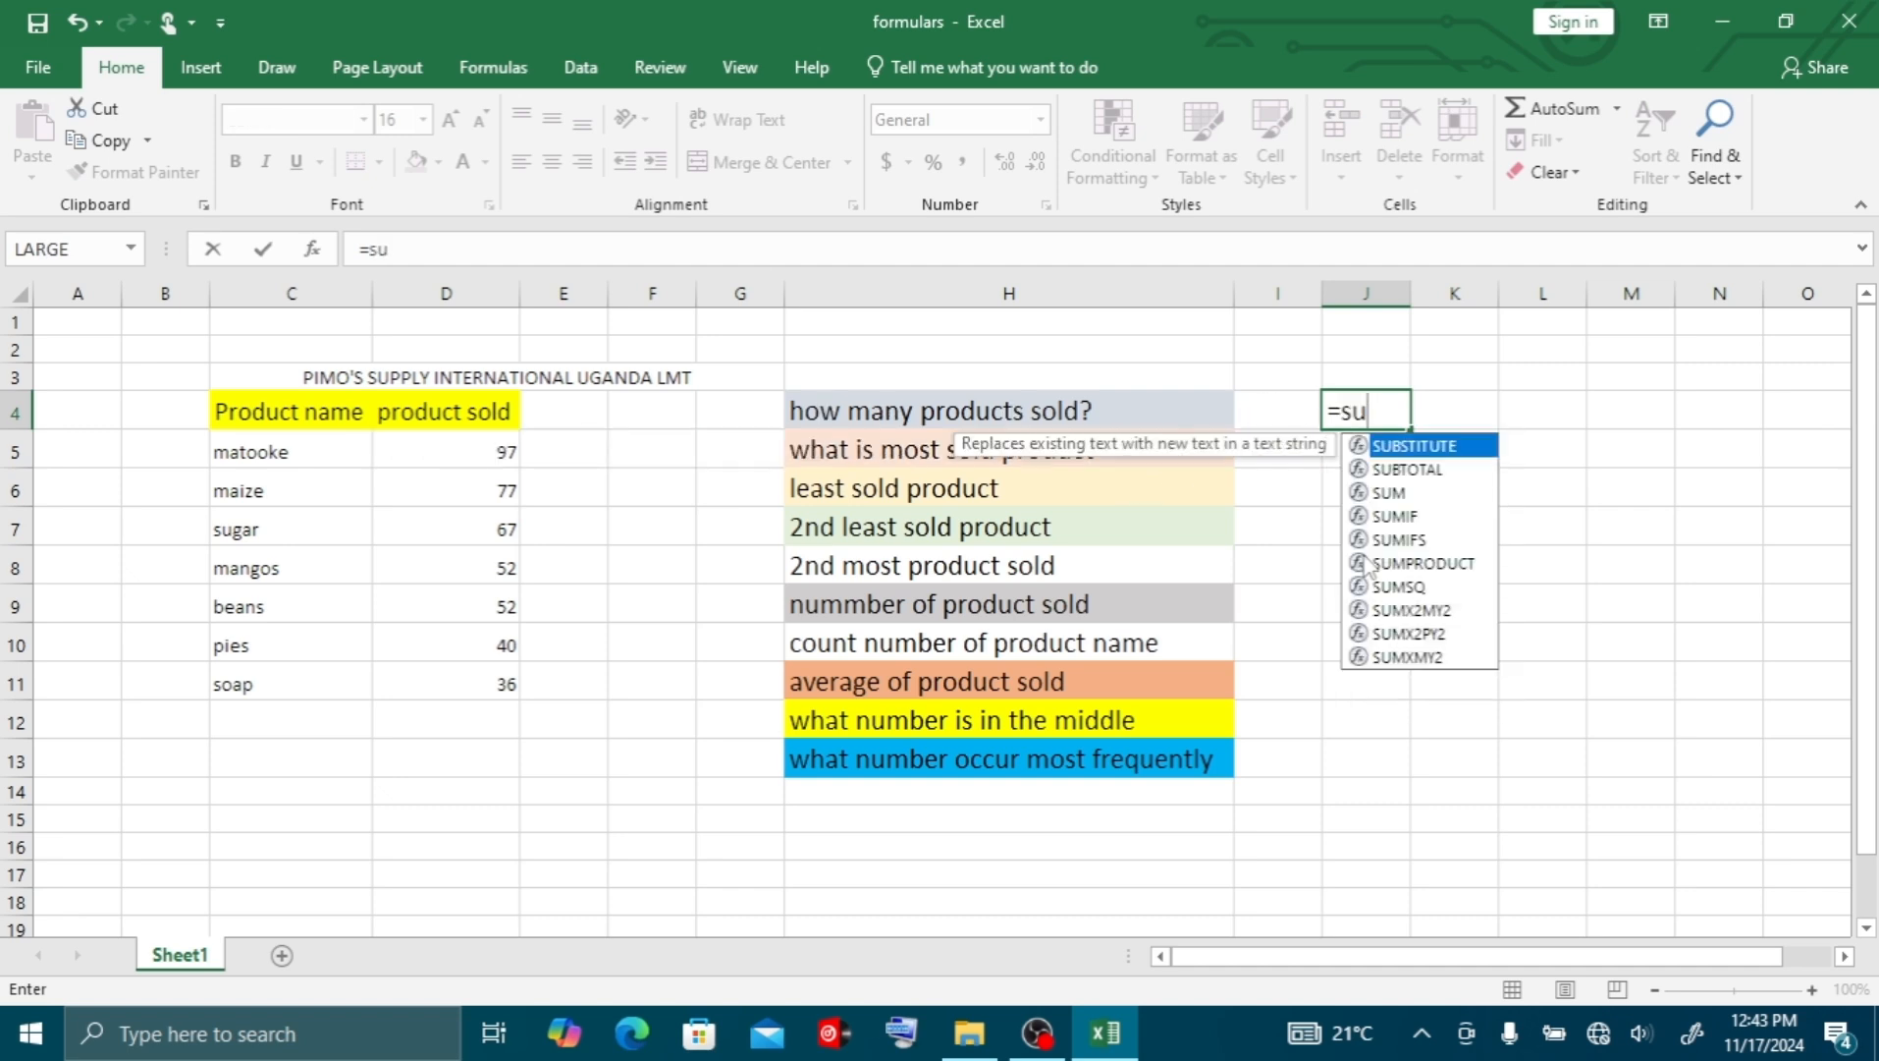
key(Tab)
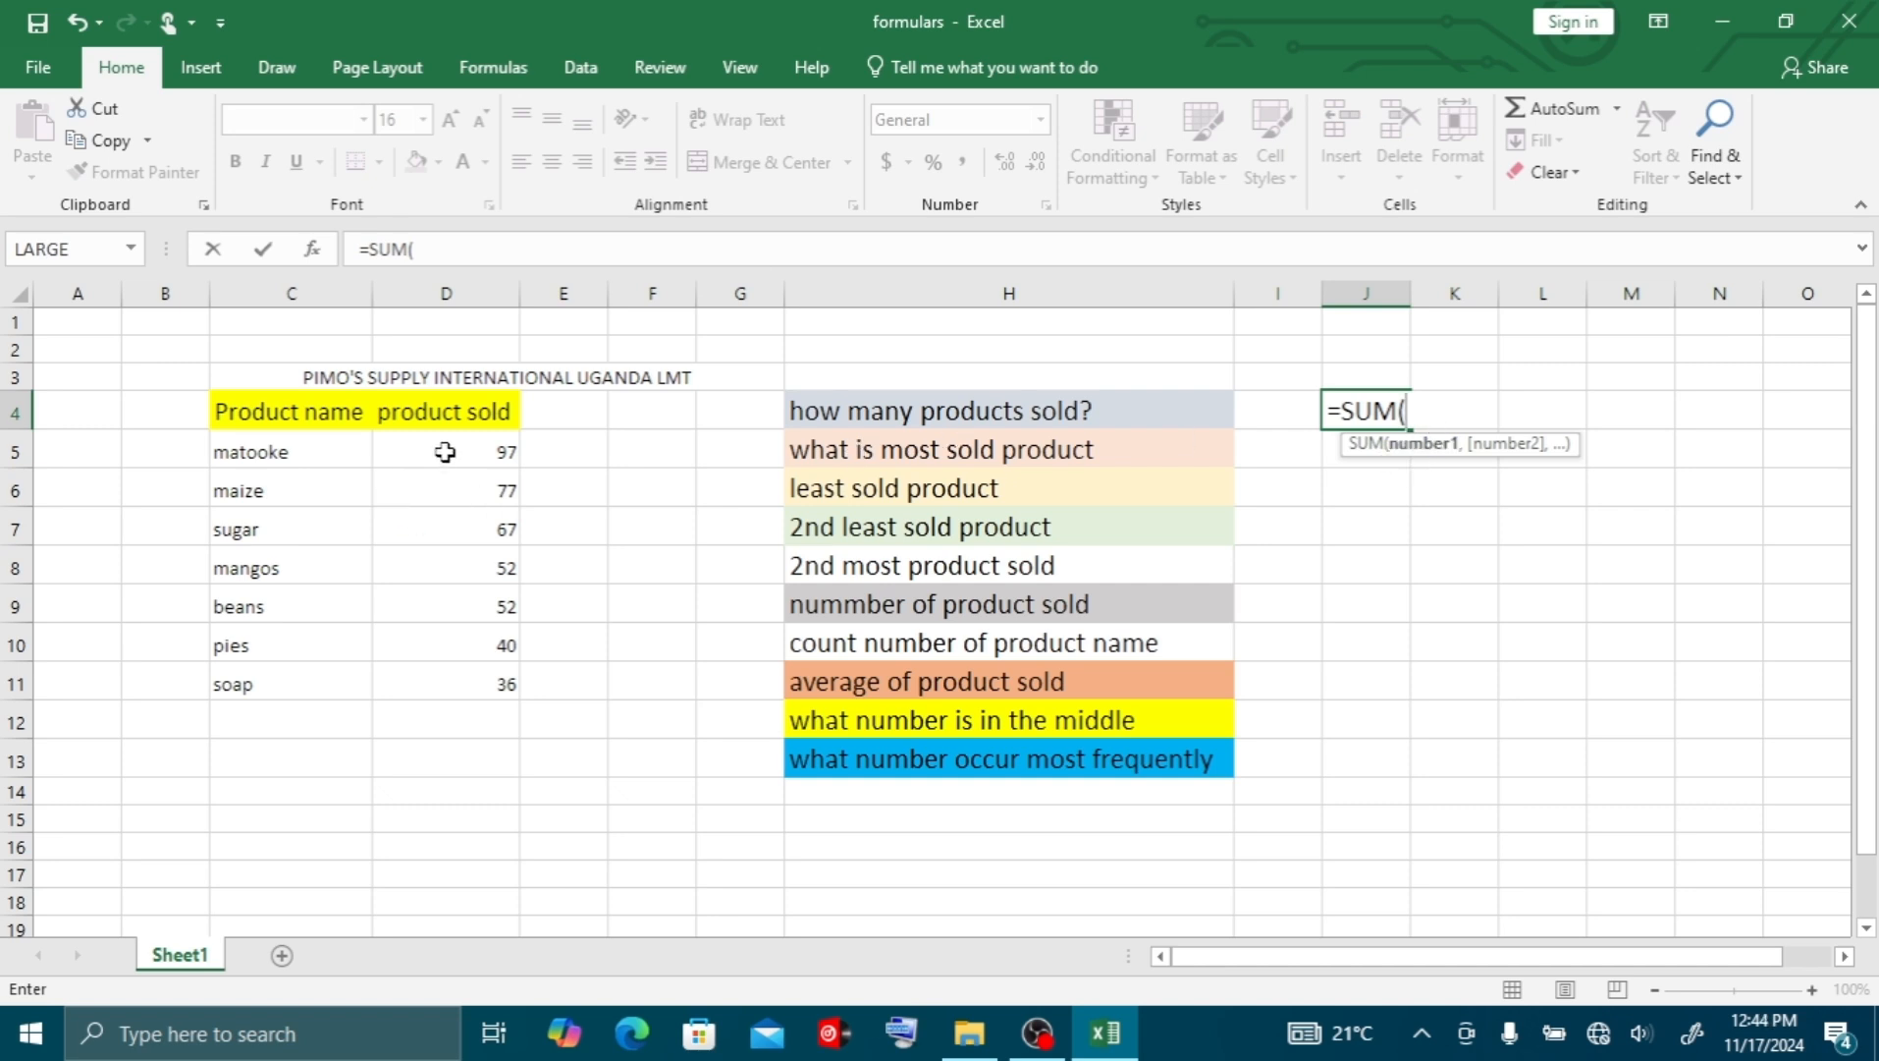
drag(445, 452, 459, 670)
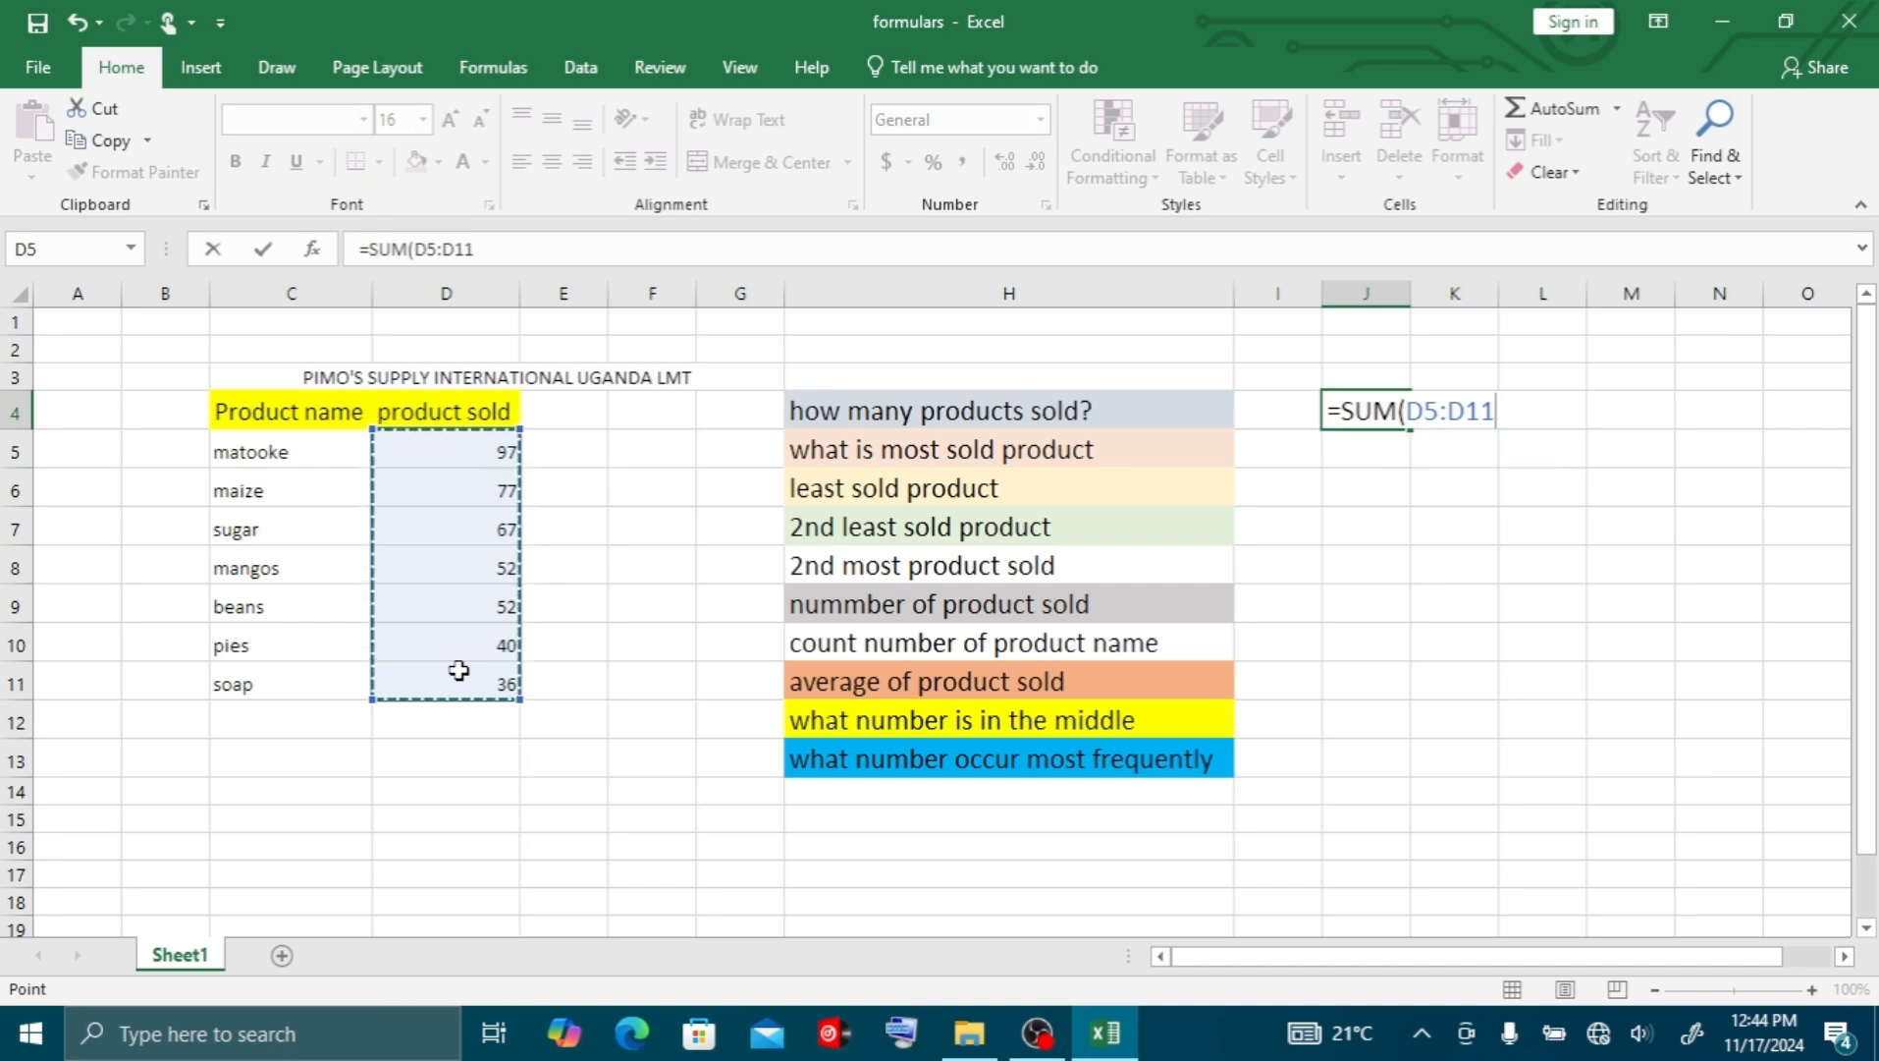
text())
key(Return)
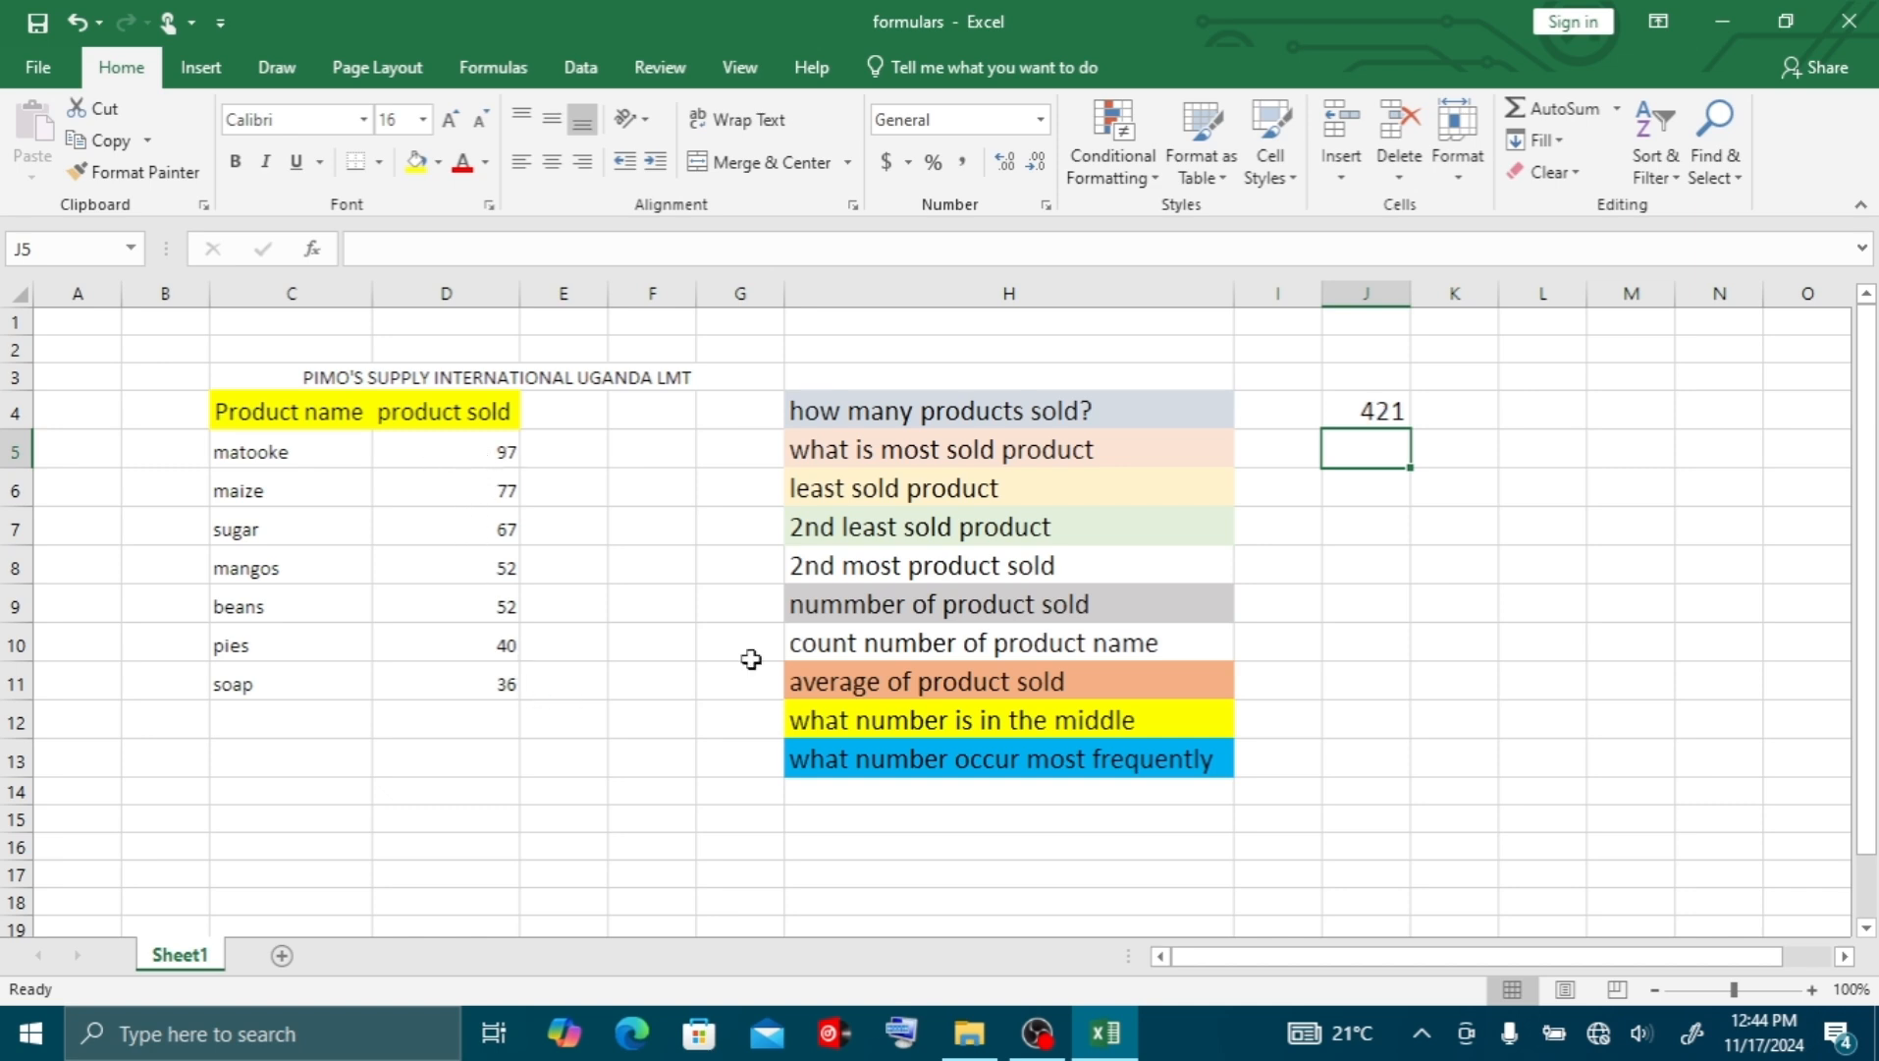
click(1367, 411)
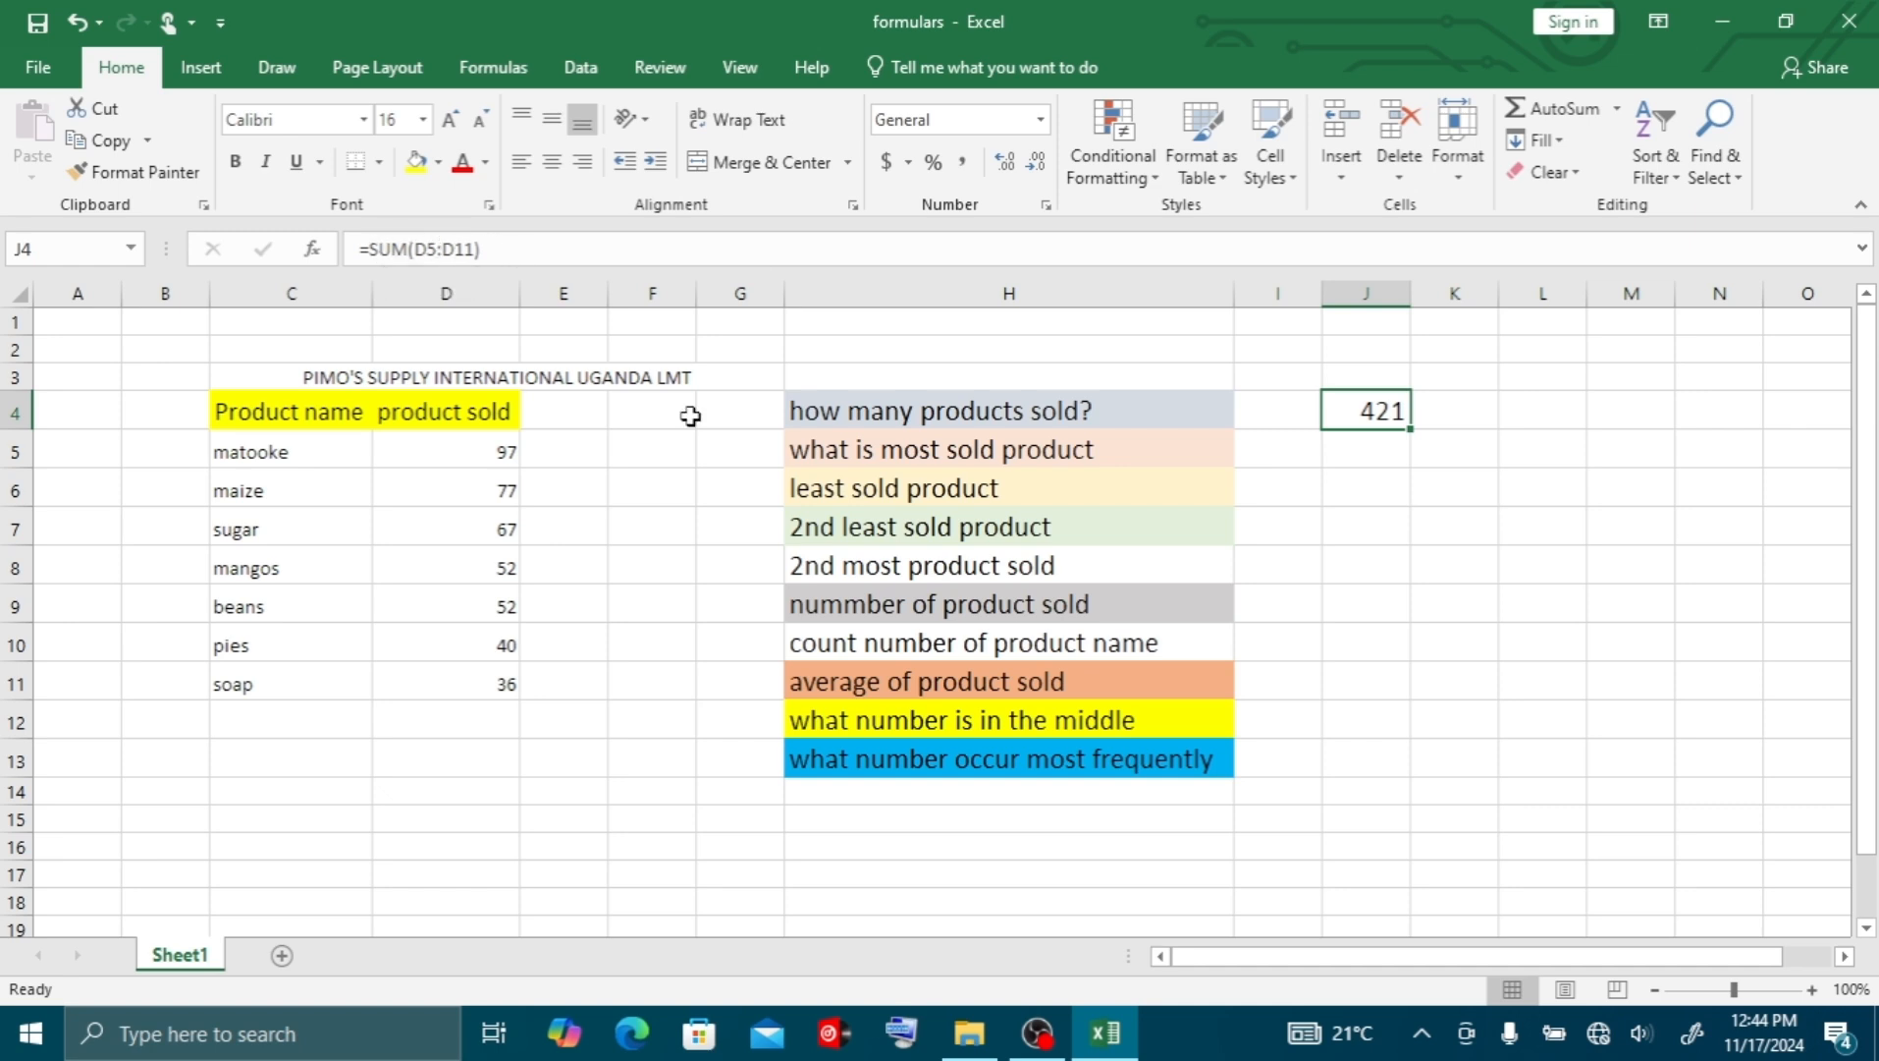
Find the highest quantity sold in J5 with the formula =MAX(D5:D11)
click(1349, 455)
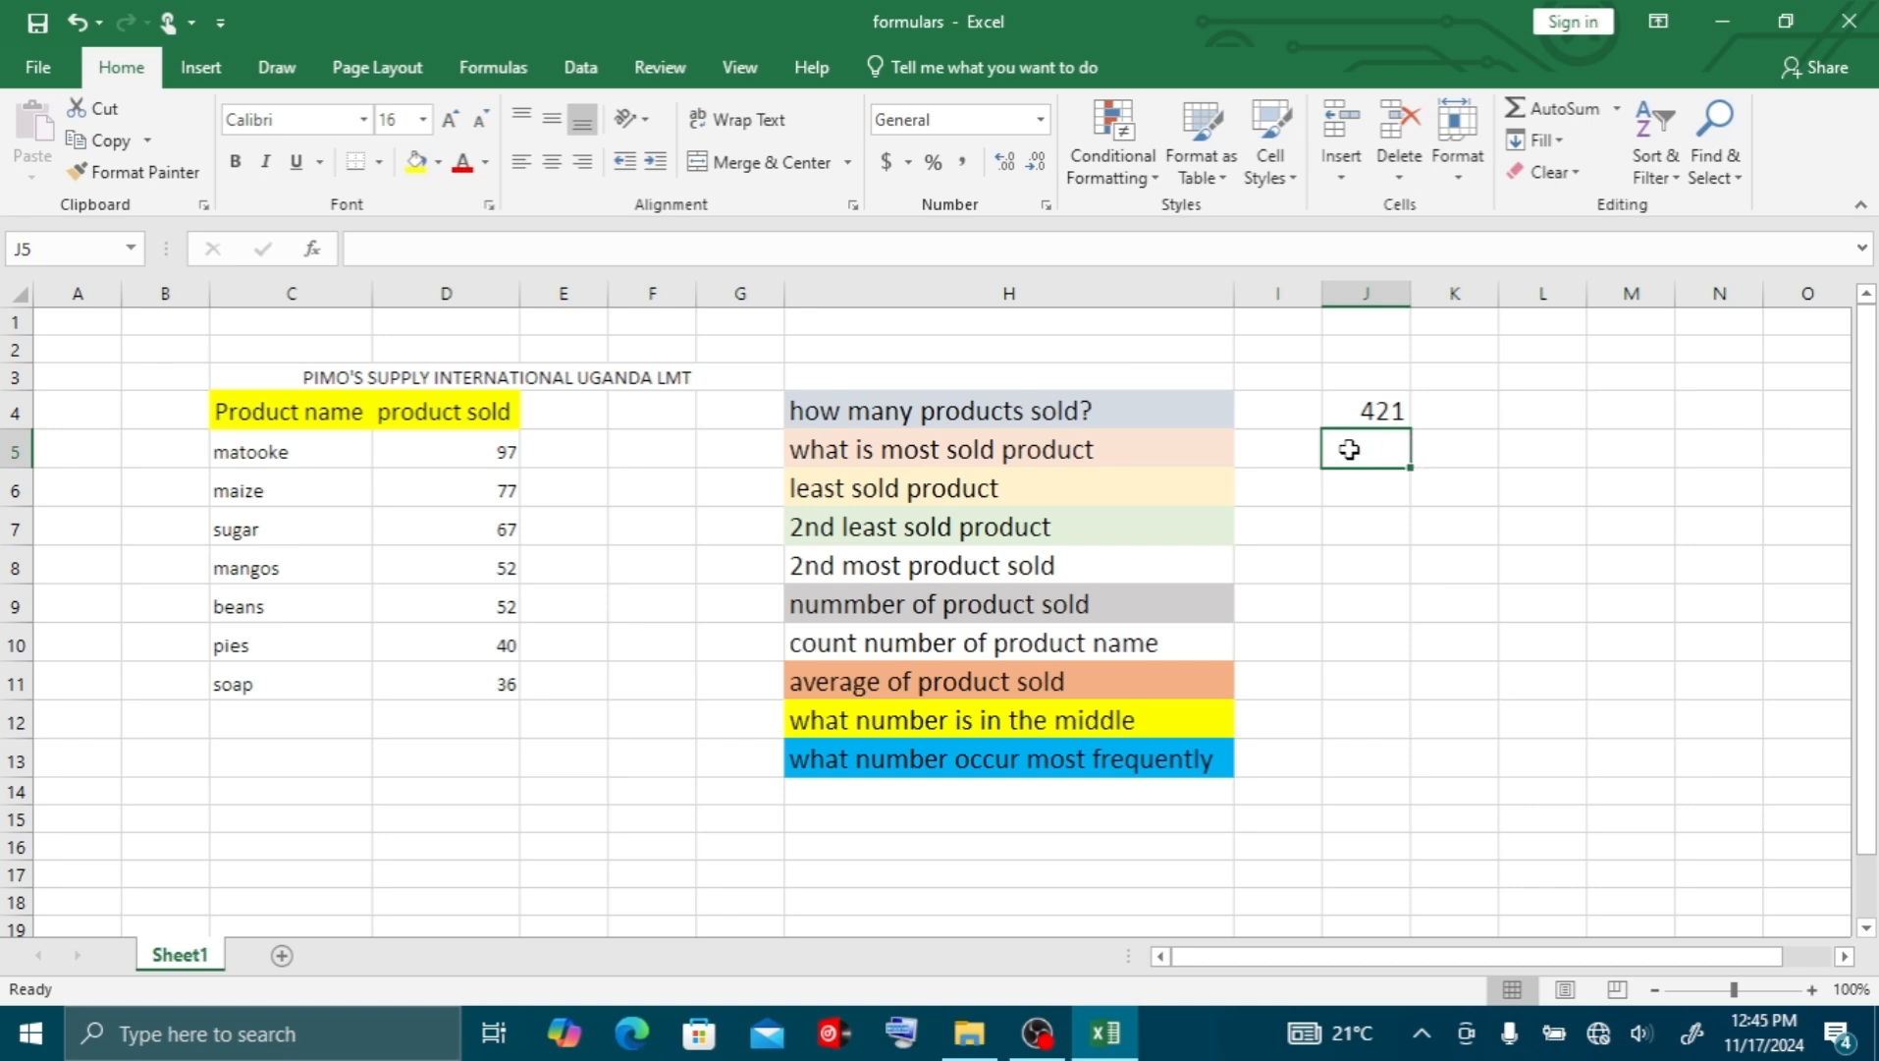
text(=)
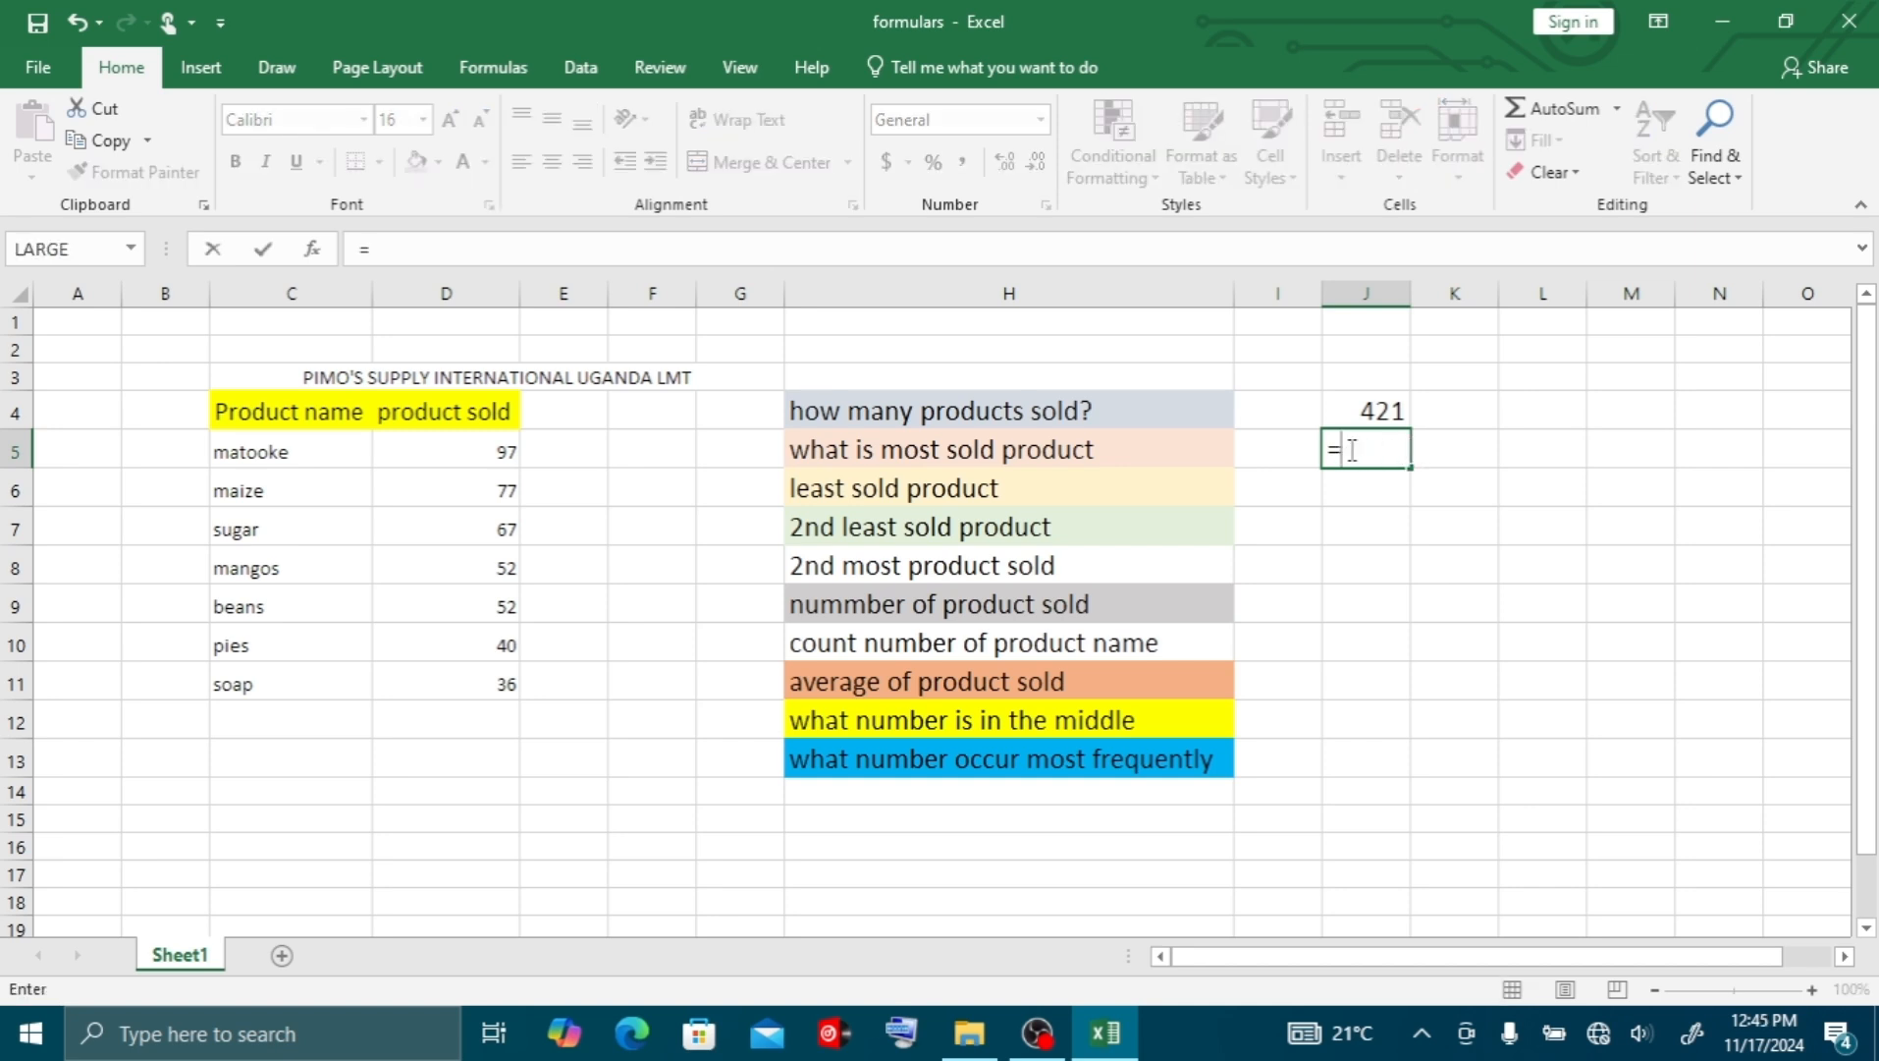
text(m)
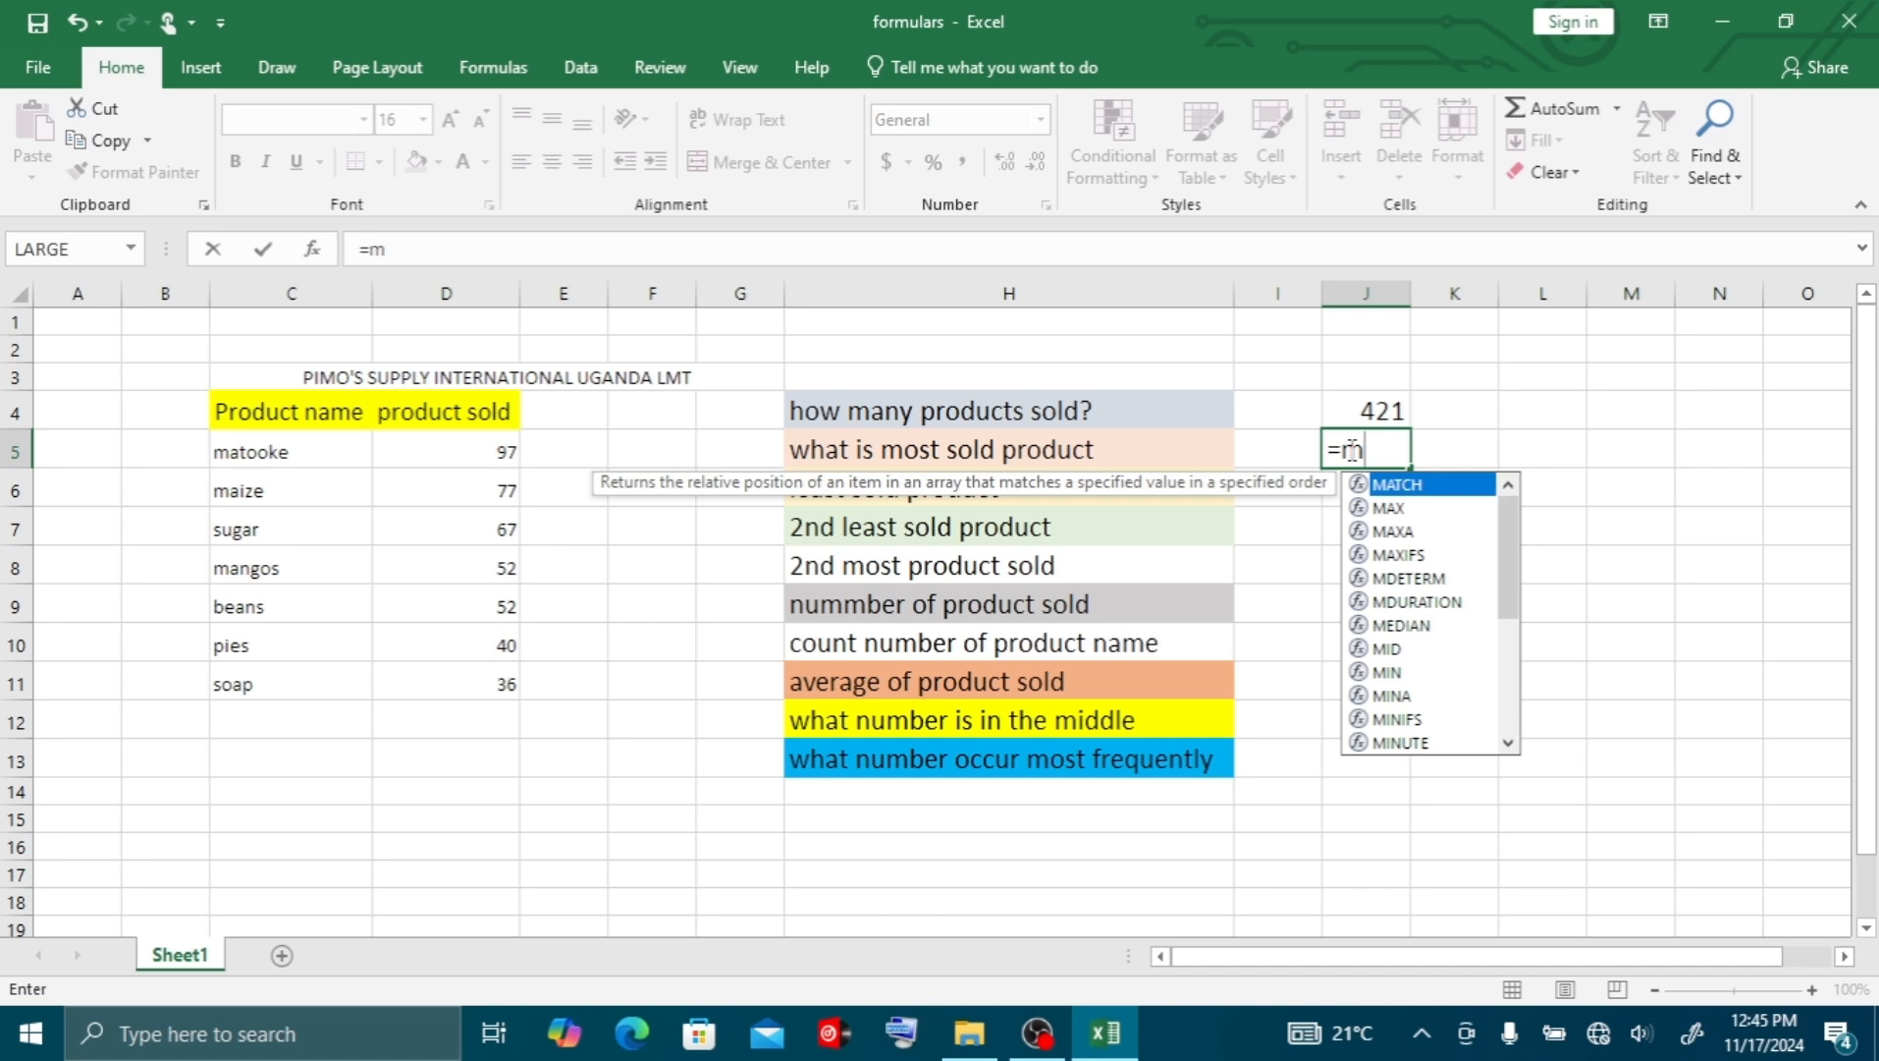
double_click(1387, 509)
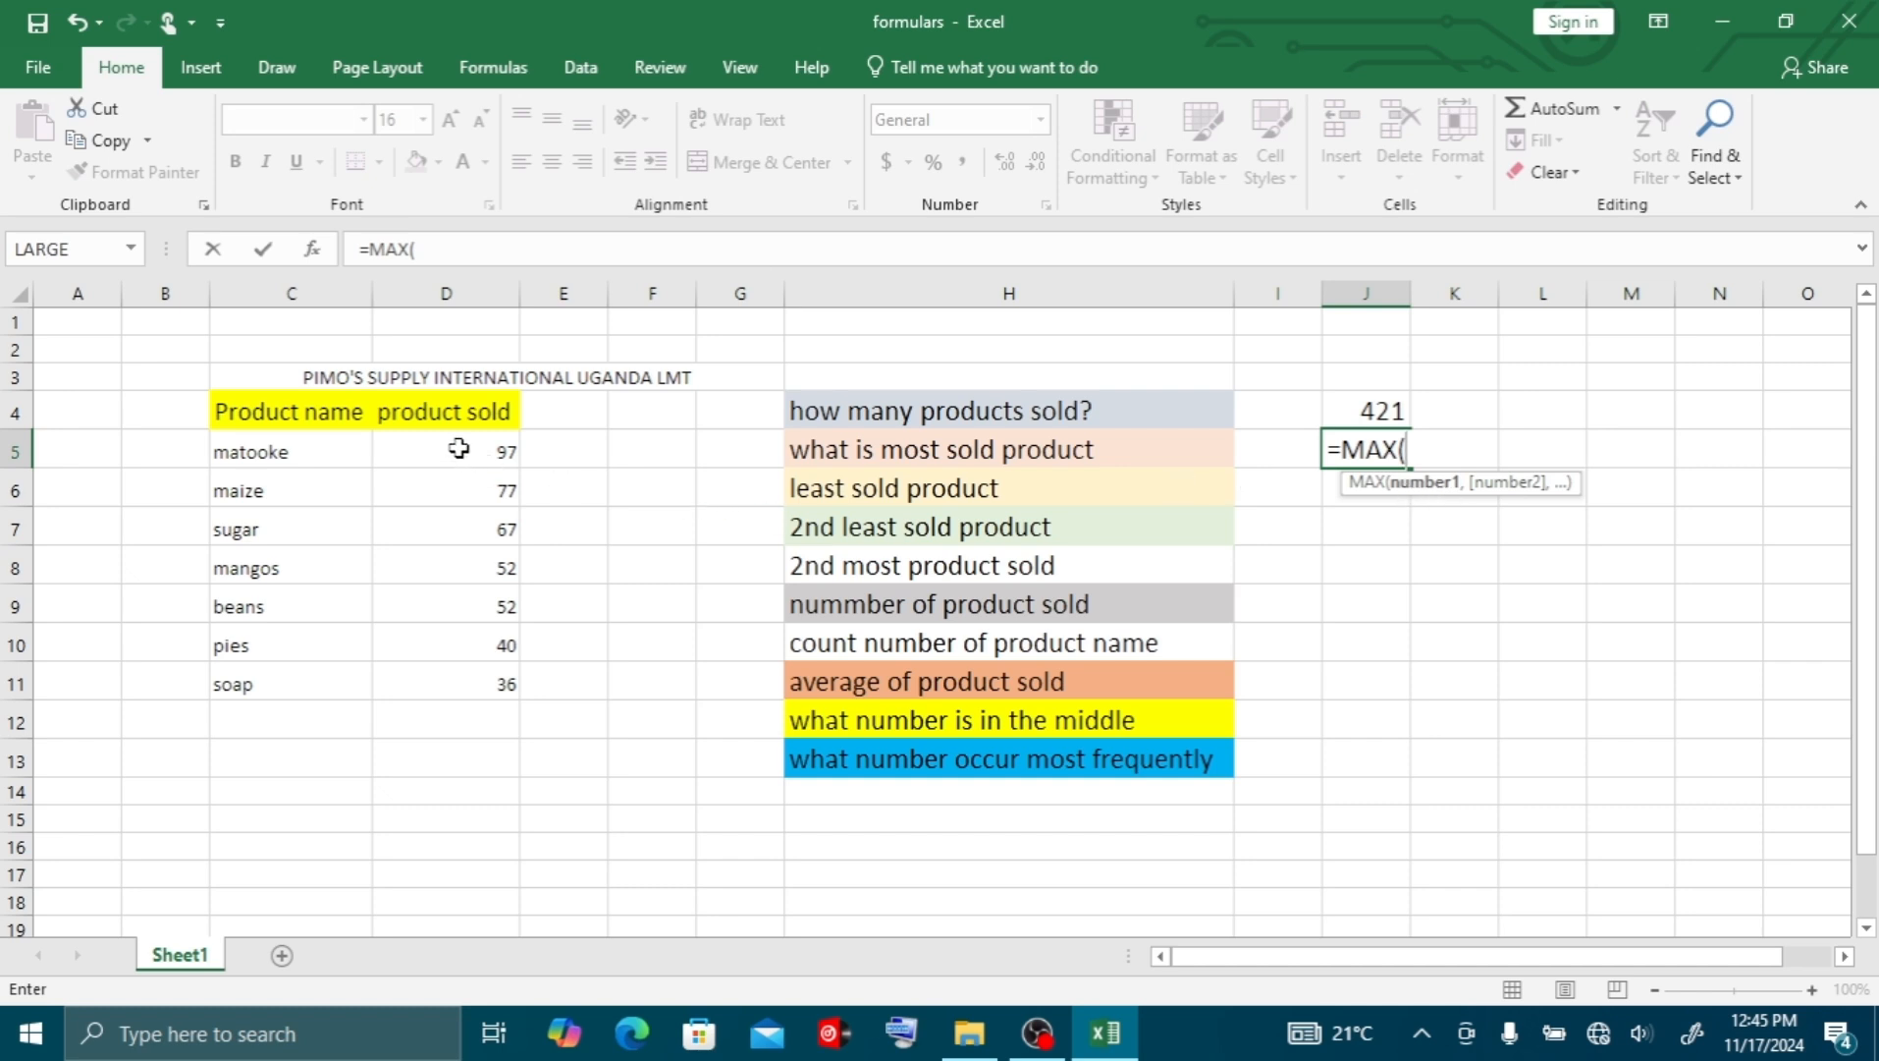
drag(459, 447, 470, 681)
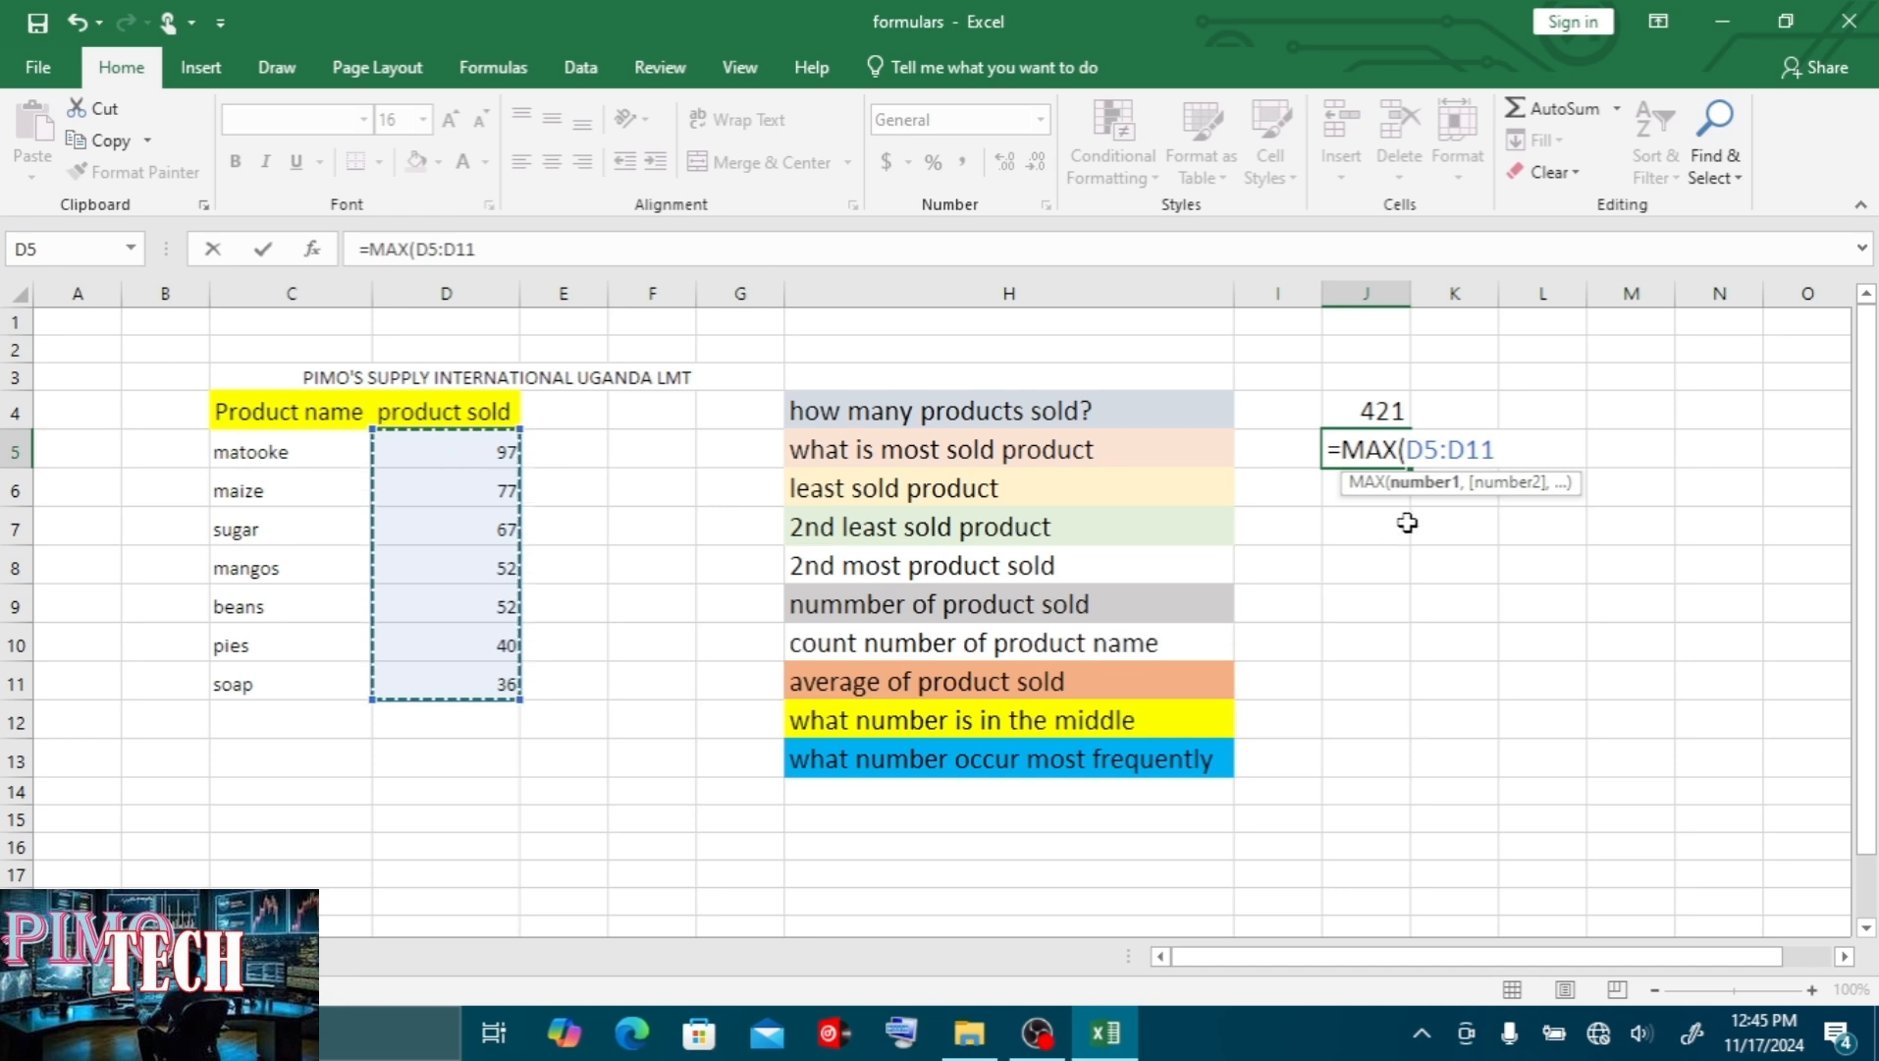
text())
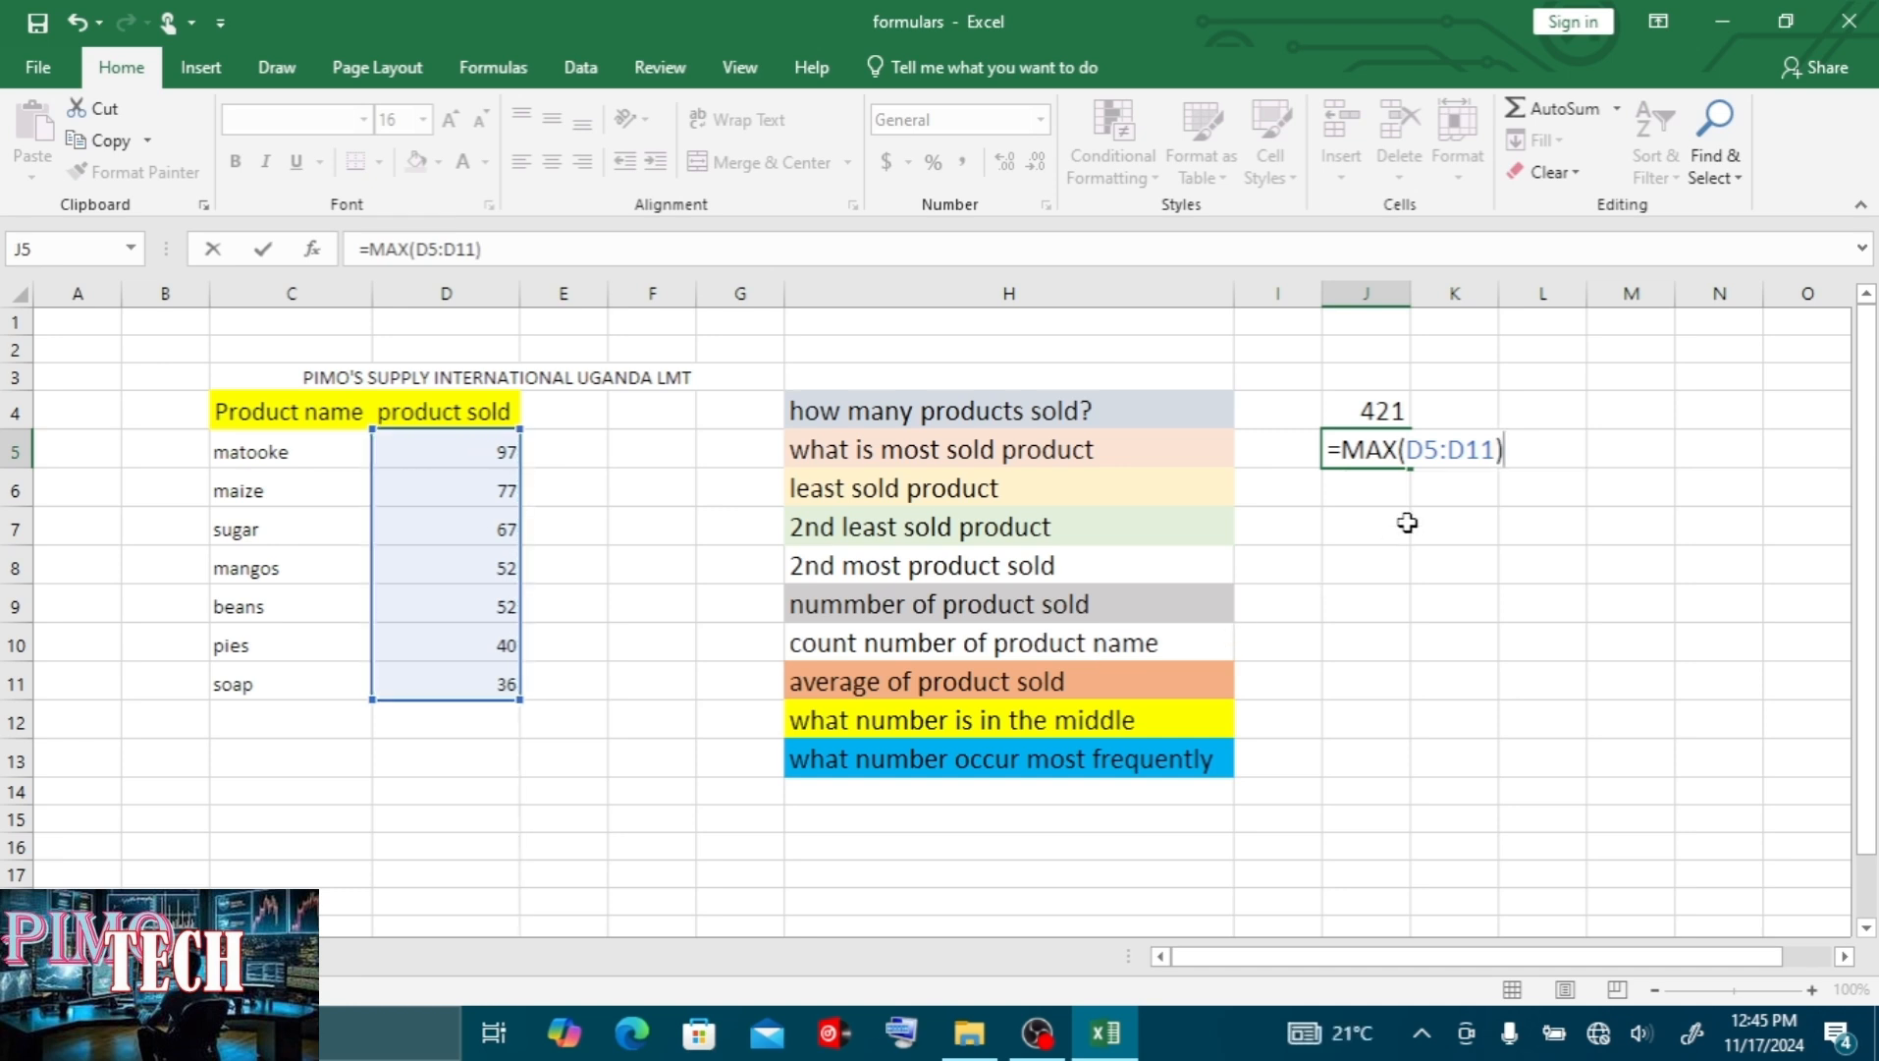
key(Return)
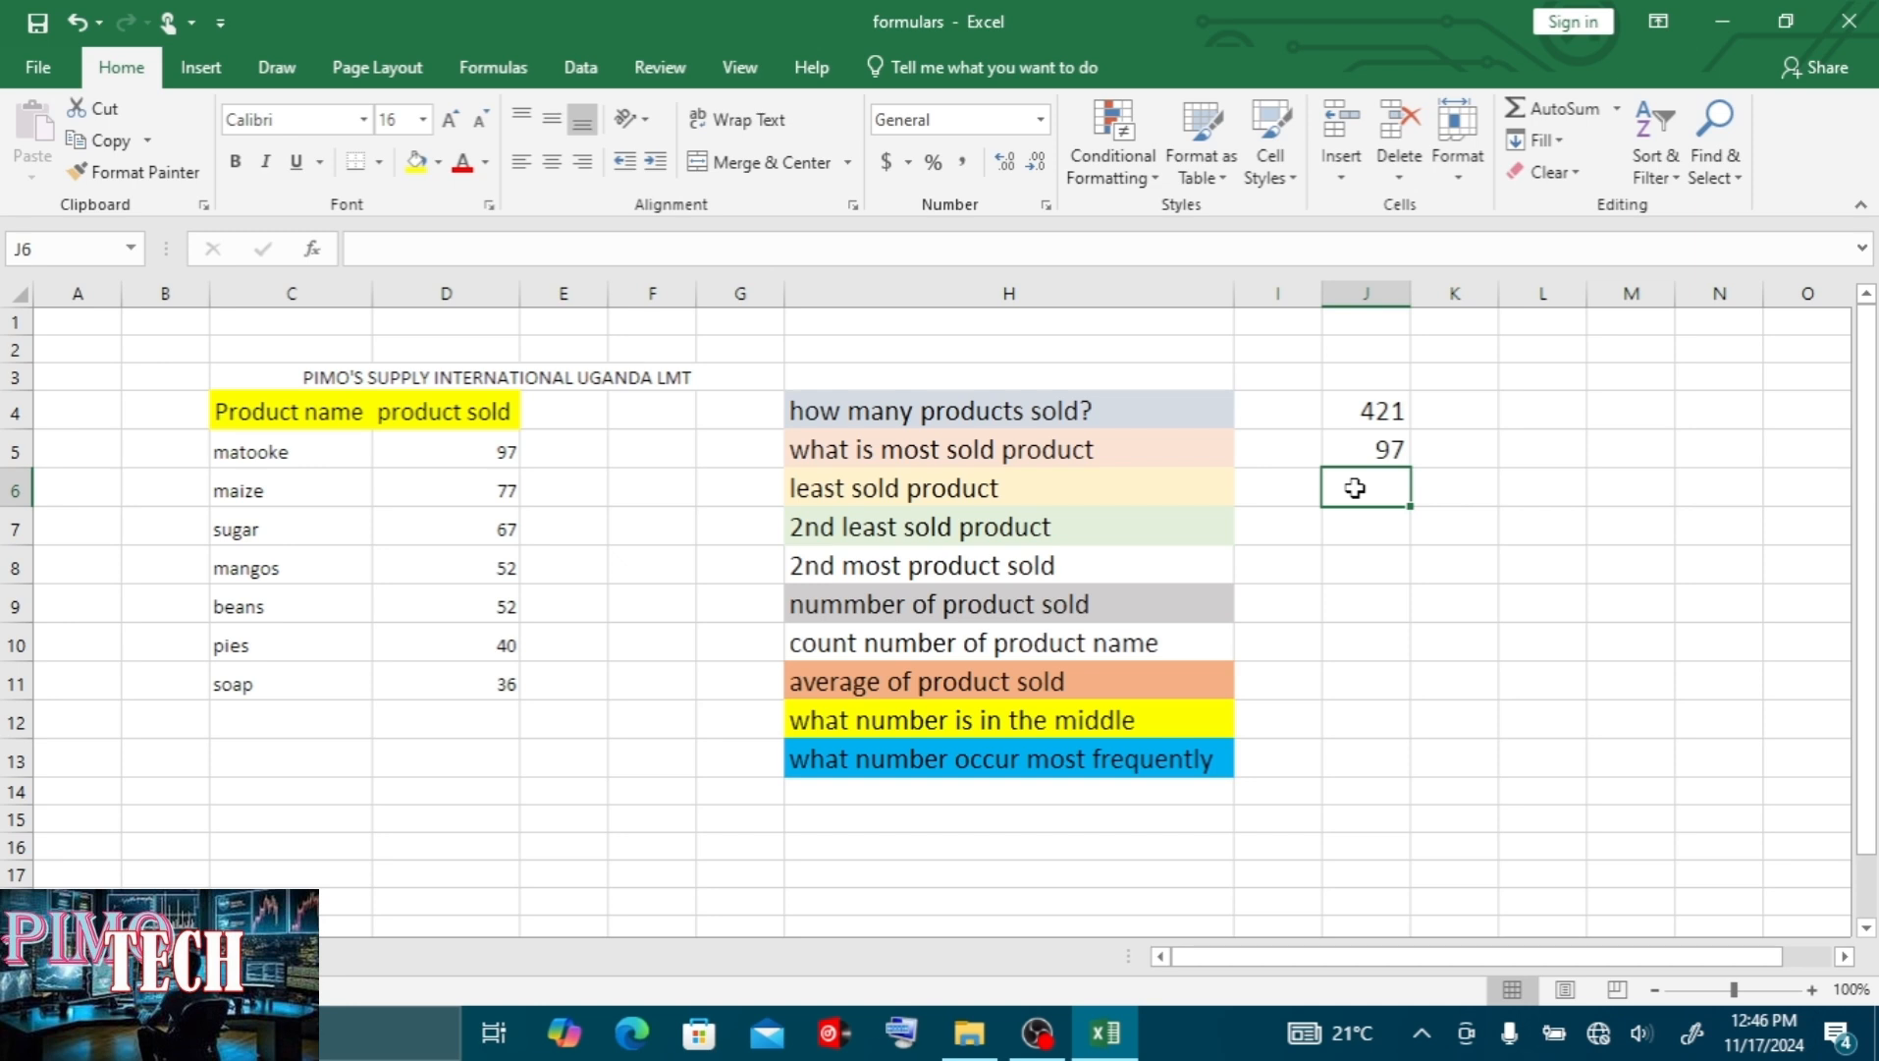
Find the lowest quantity sold in J6 with the formula =MIN(D5:D11)
text(=)
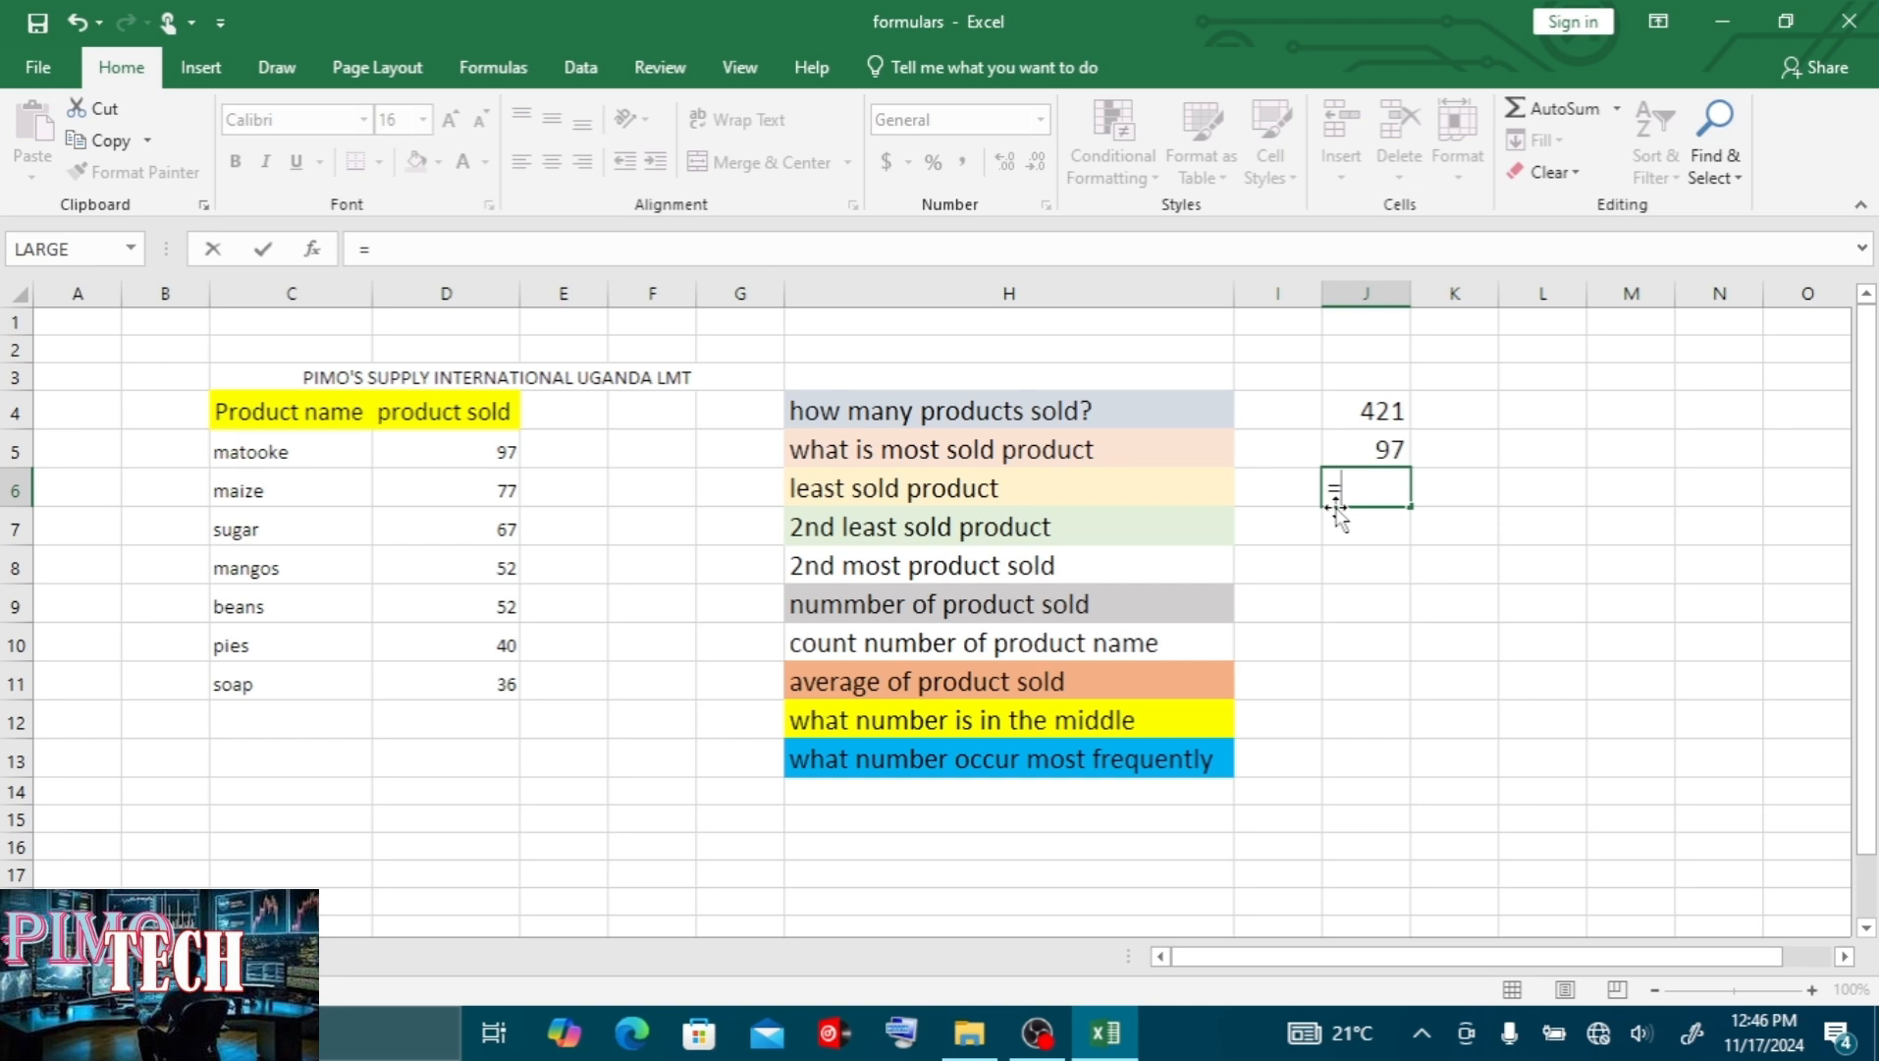
text(mi)
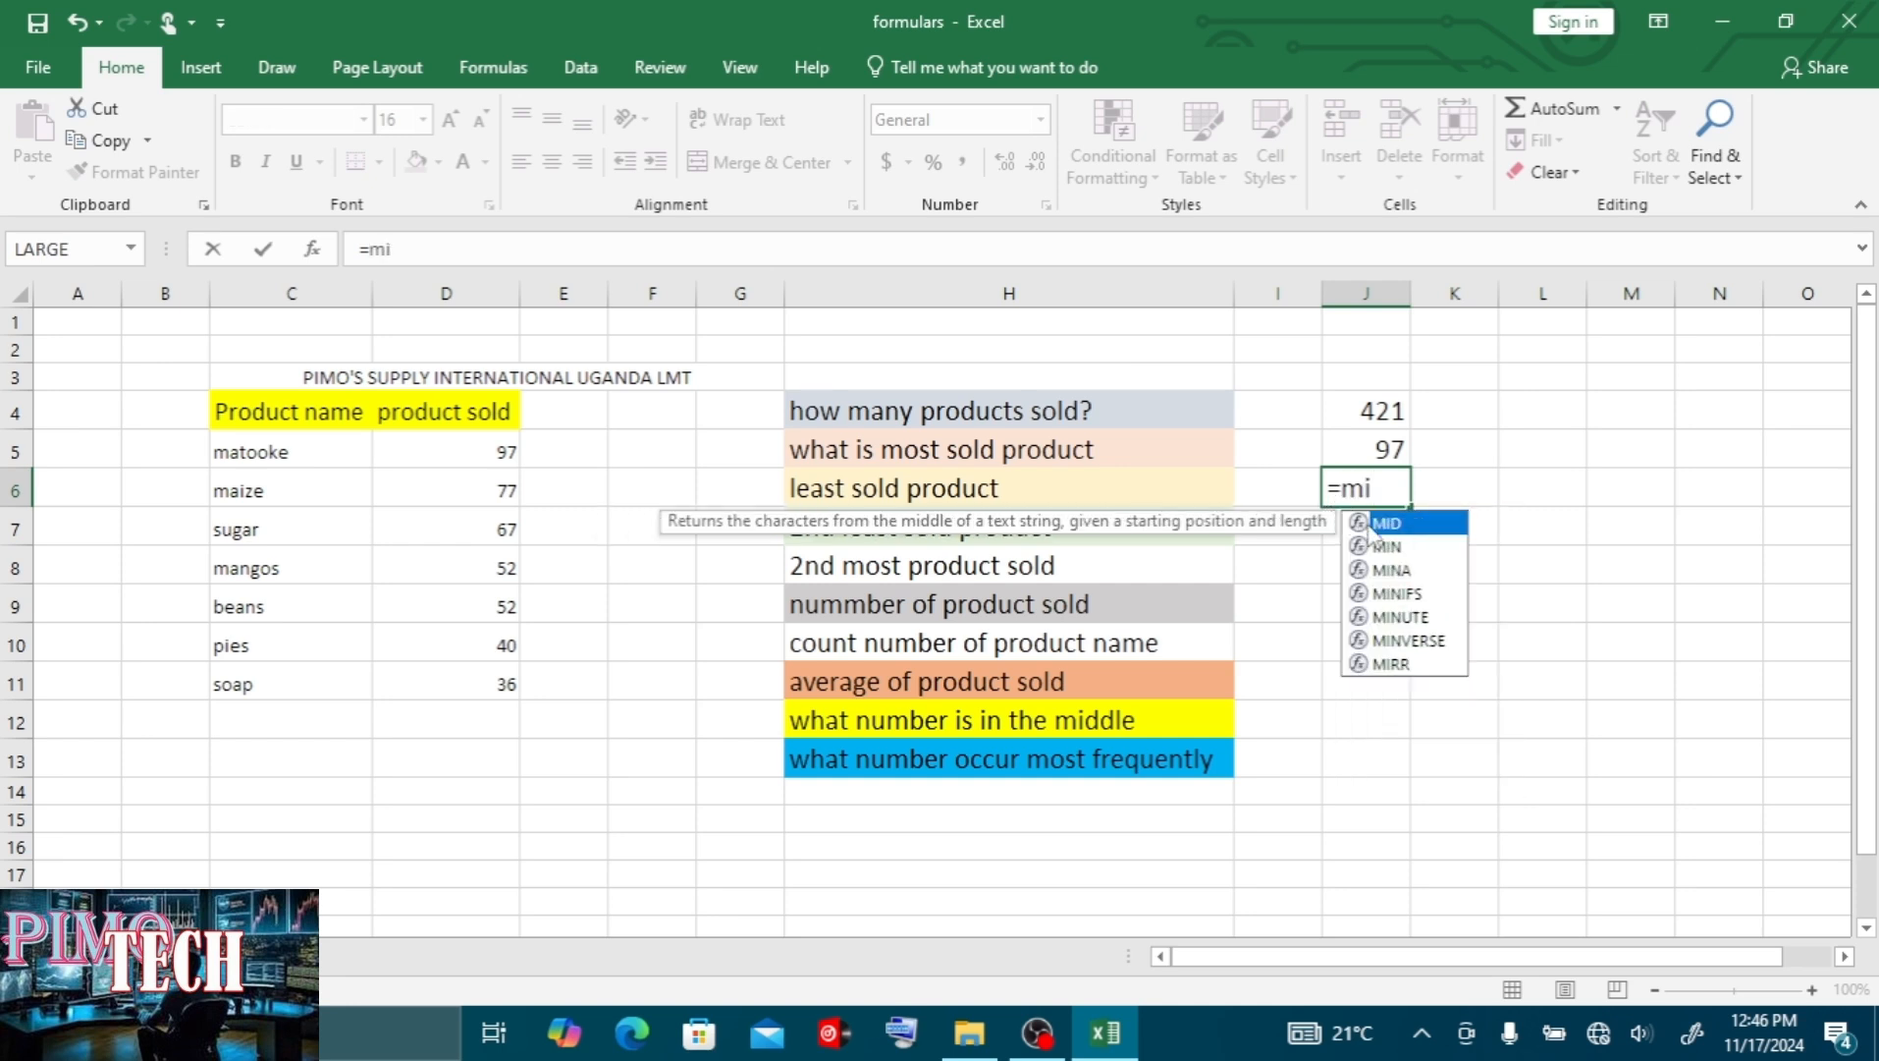
double_click(1386, 546)
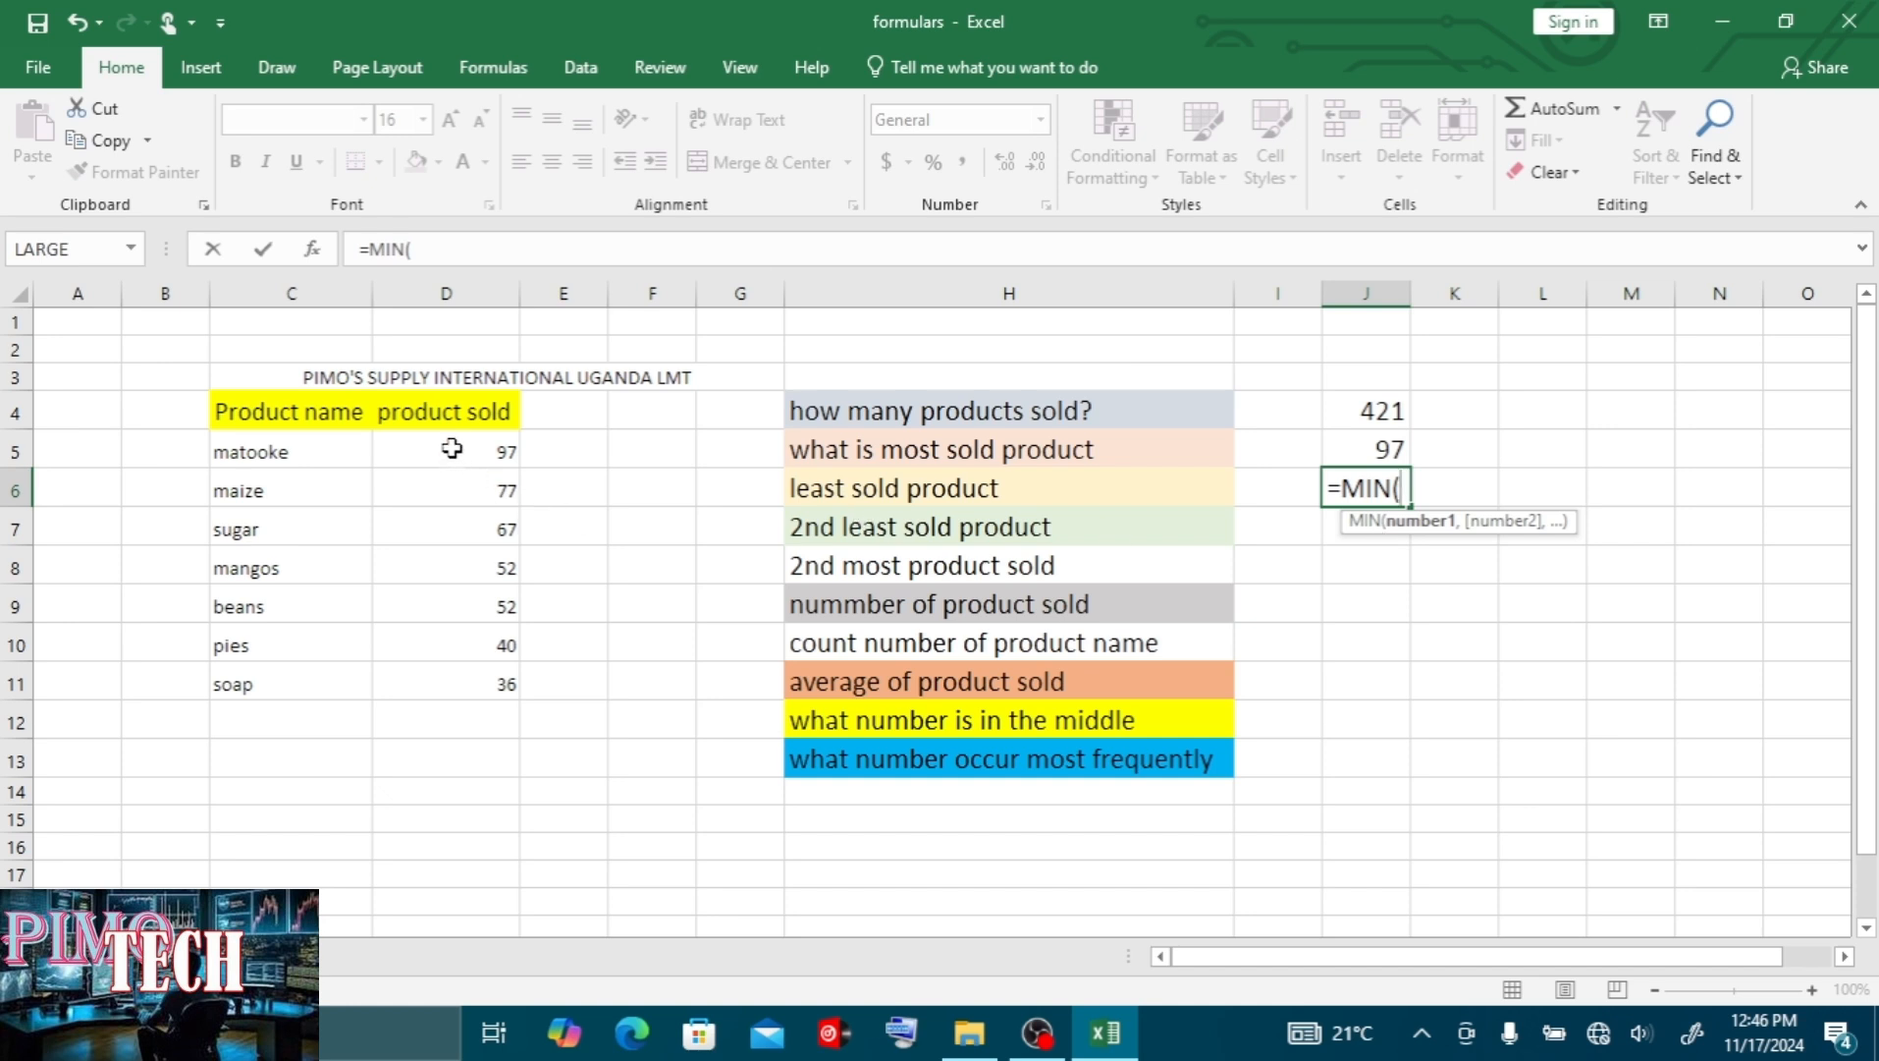
drag(452, 448, 467, 673)
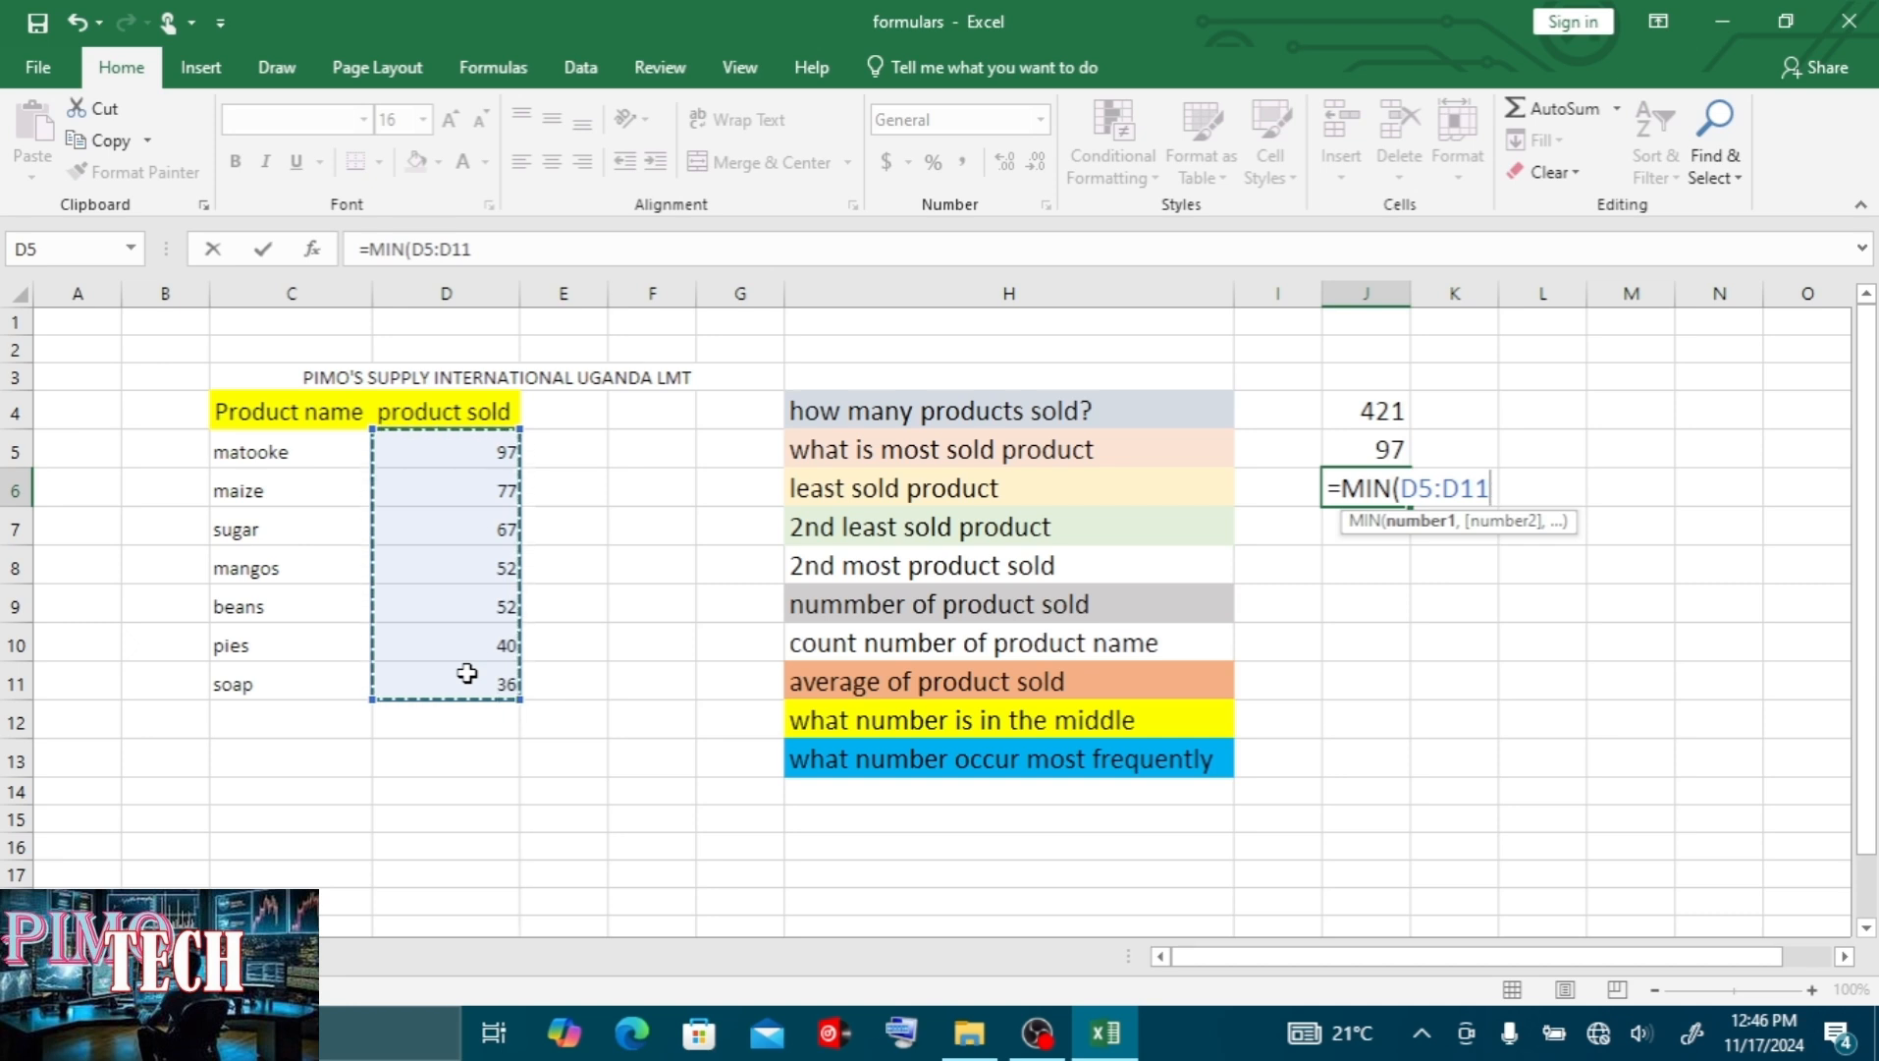
text())
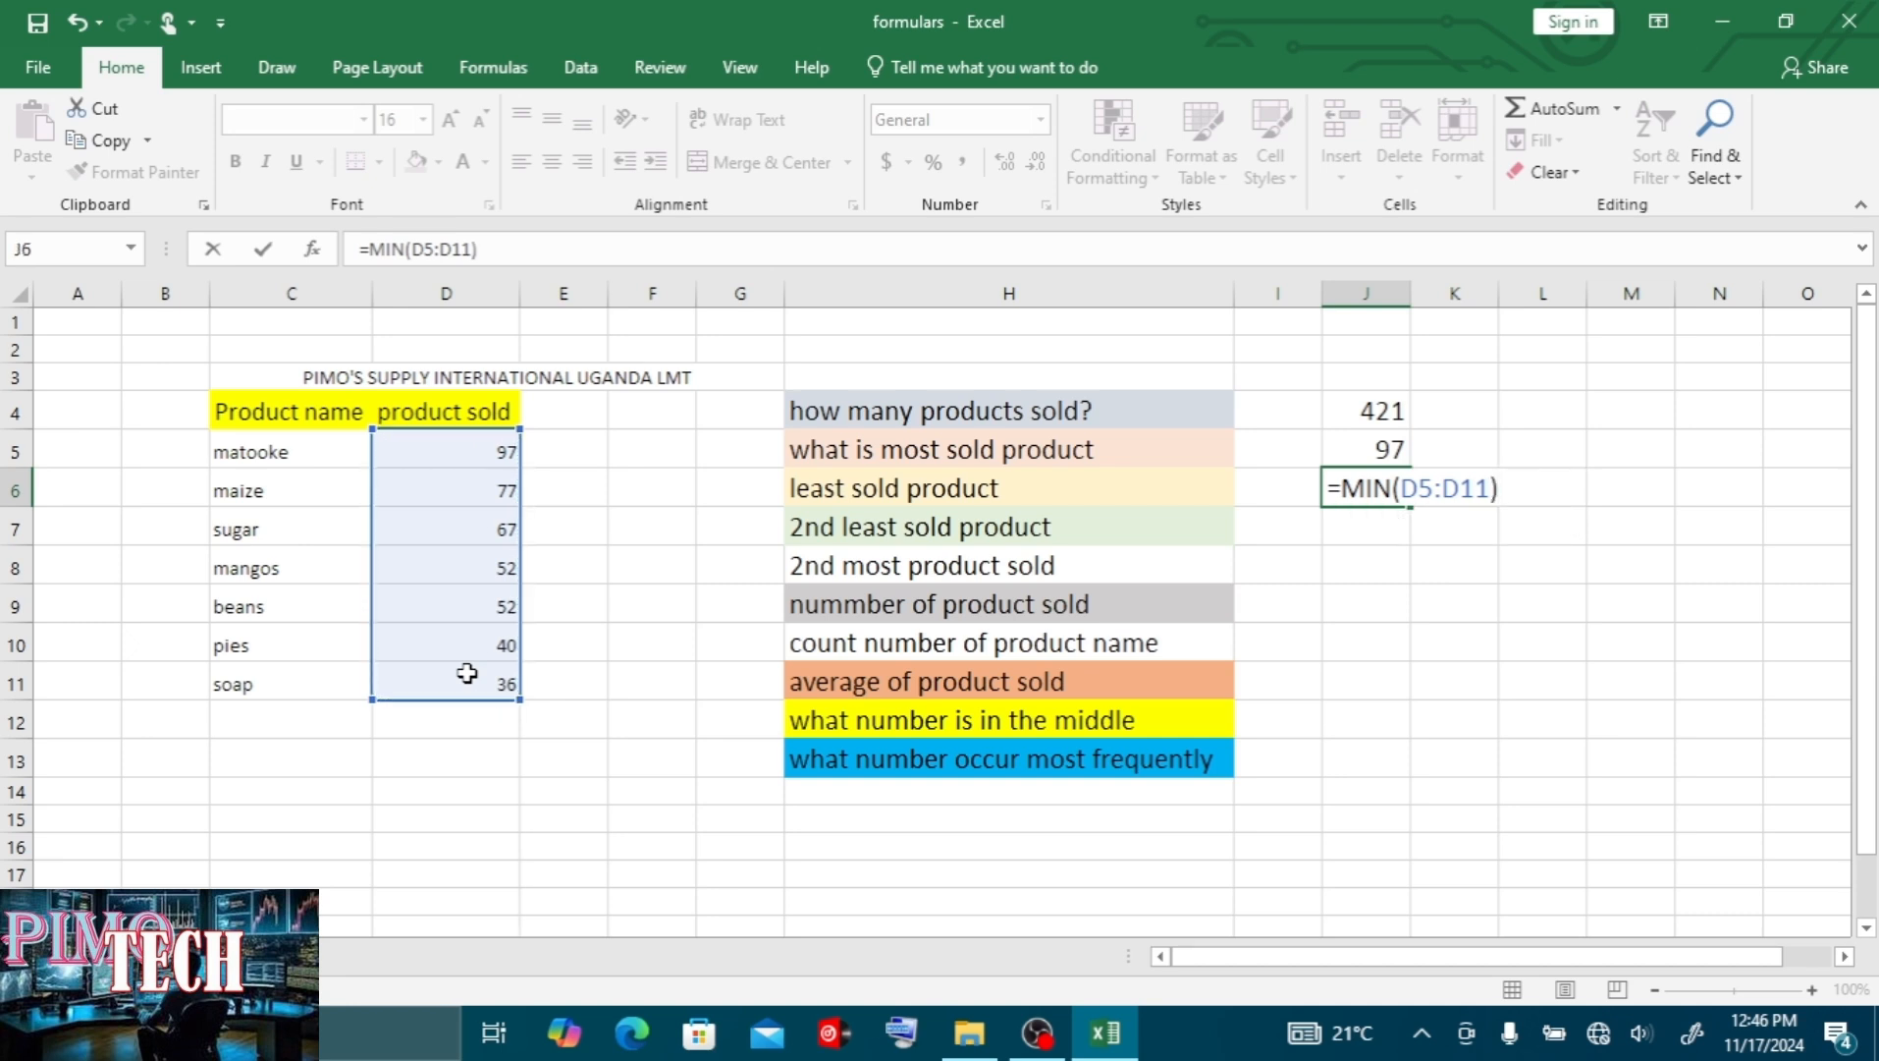
key(Return)
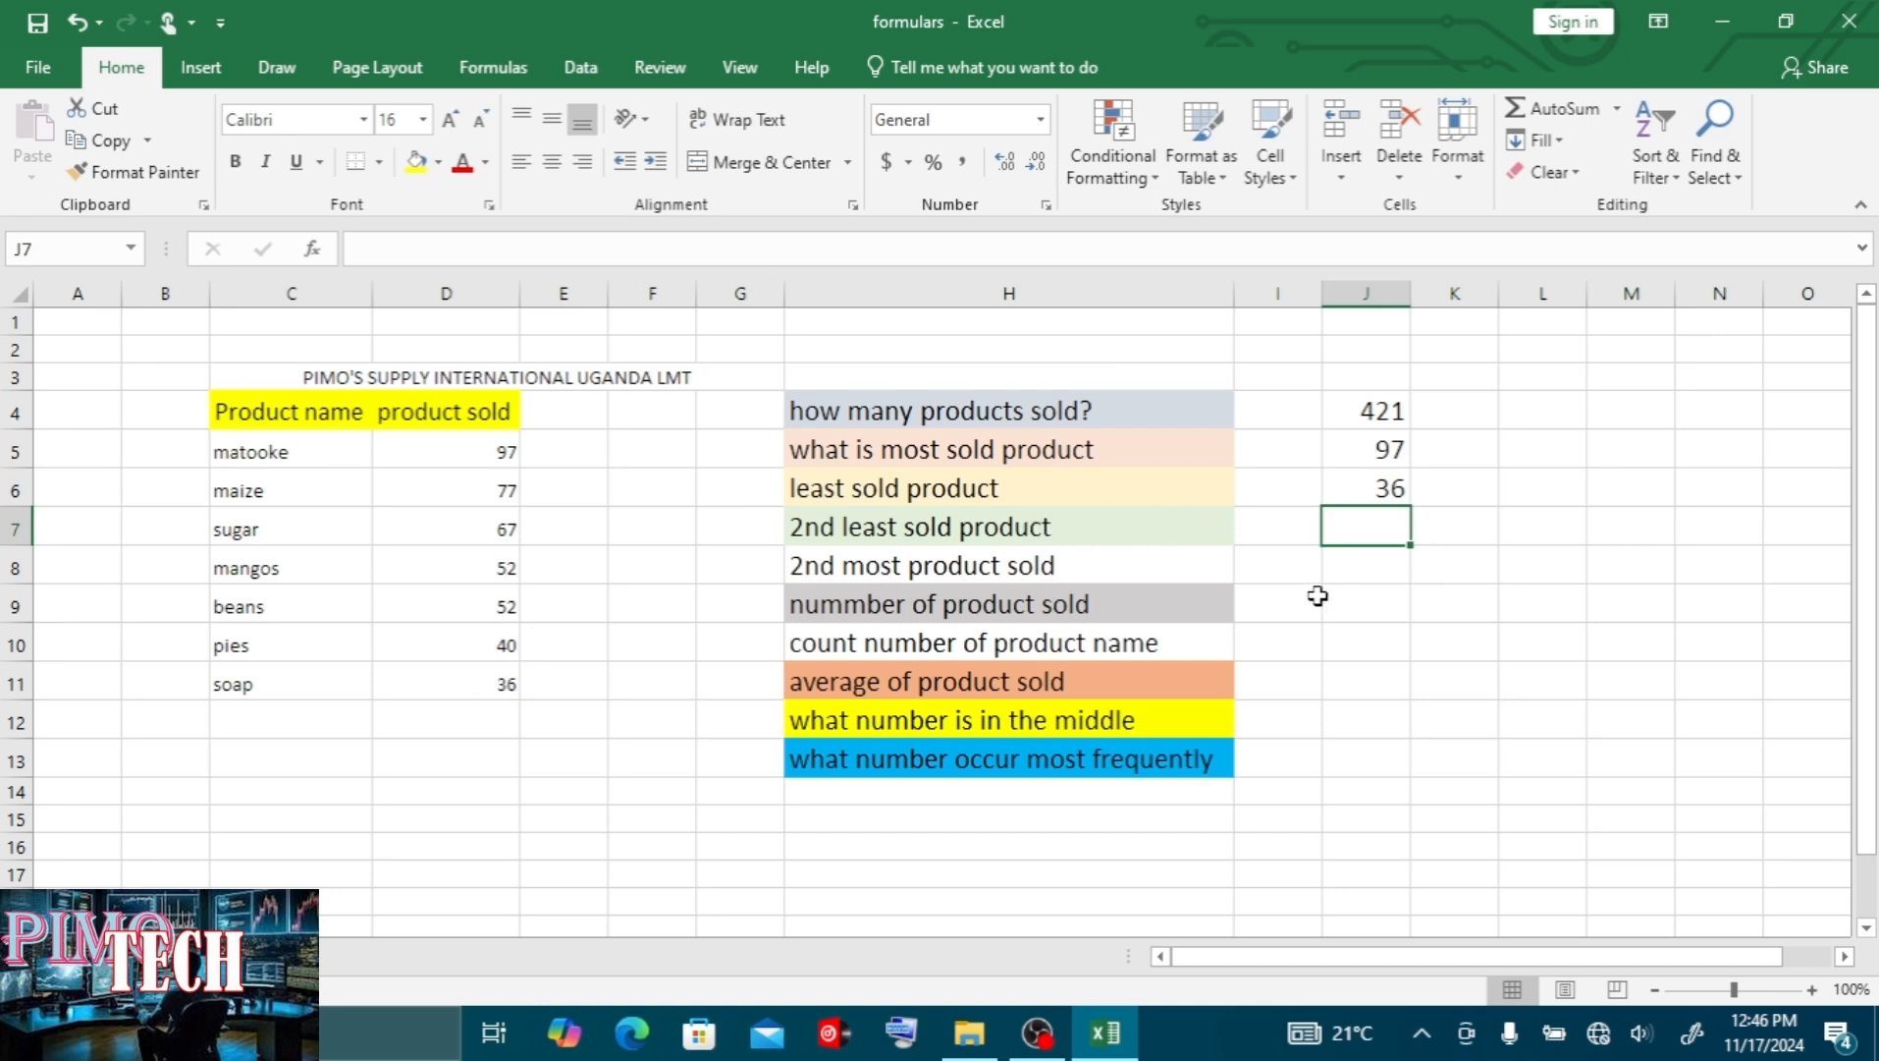
Find the second-lowest quantity sold in J7 with the formula =SMALL(D5:D11,2)
click(1359, 572)
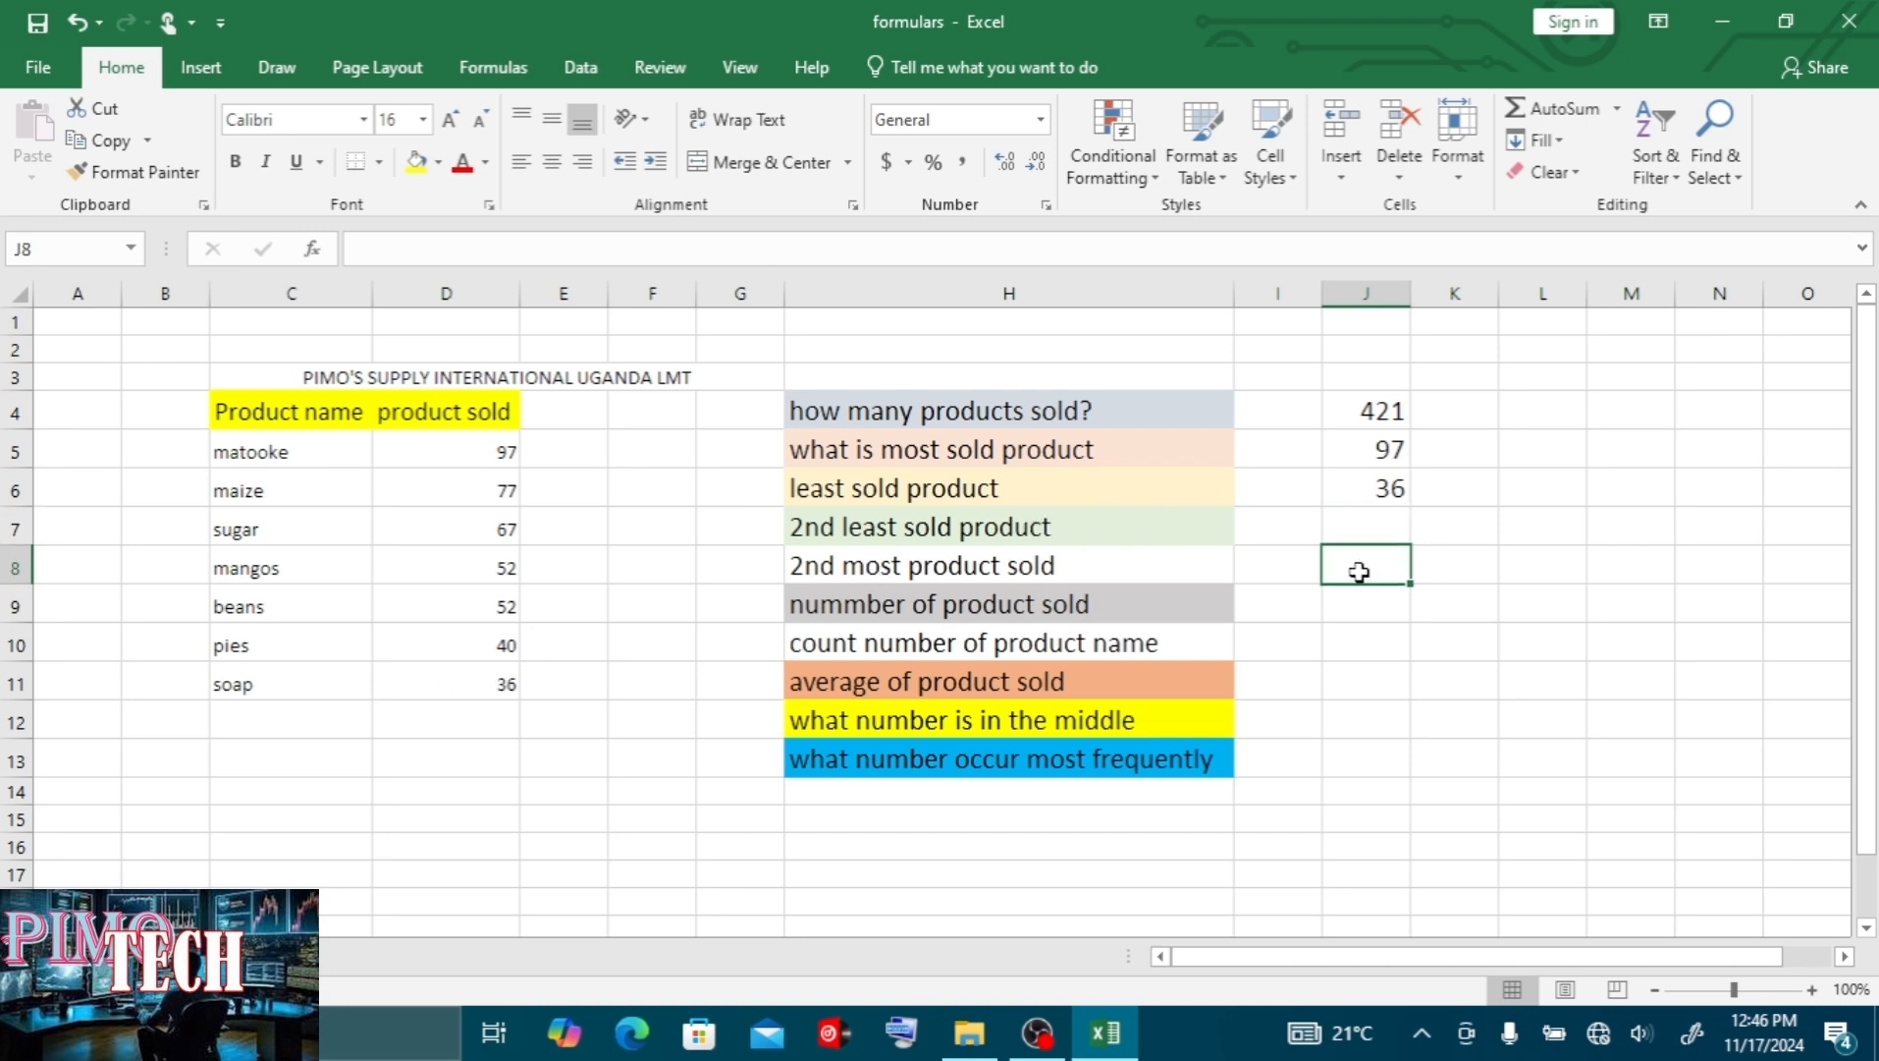
click(1340, 522)
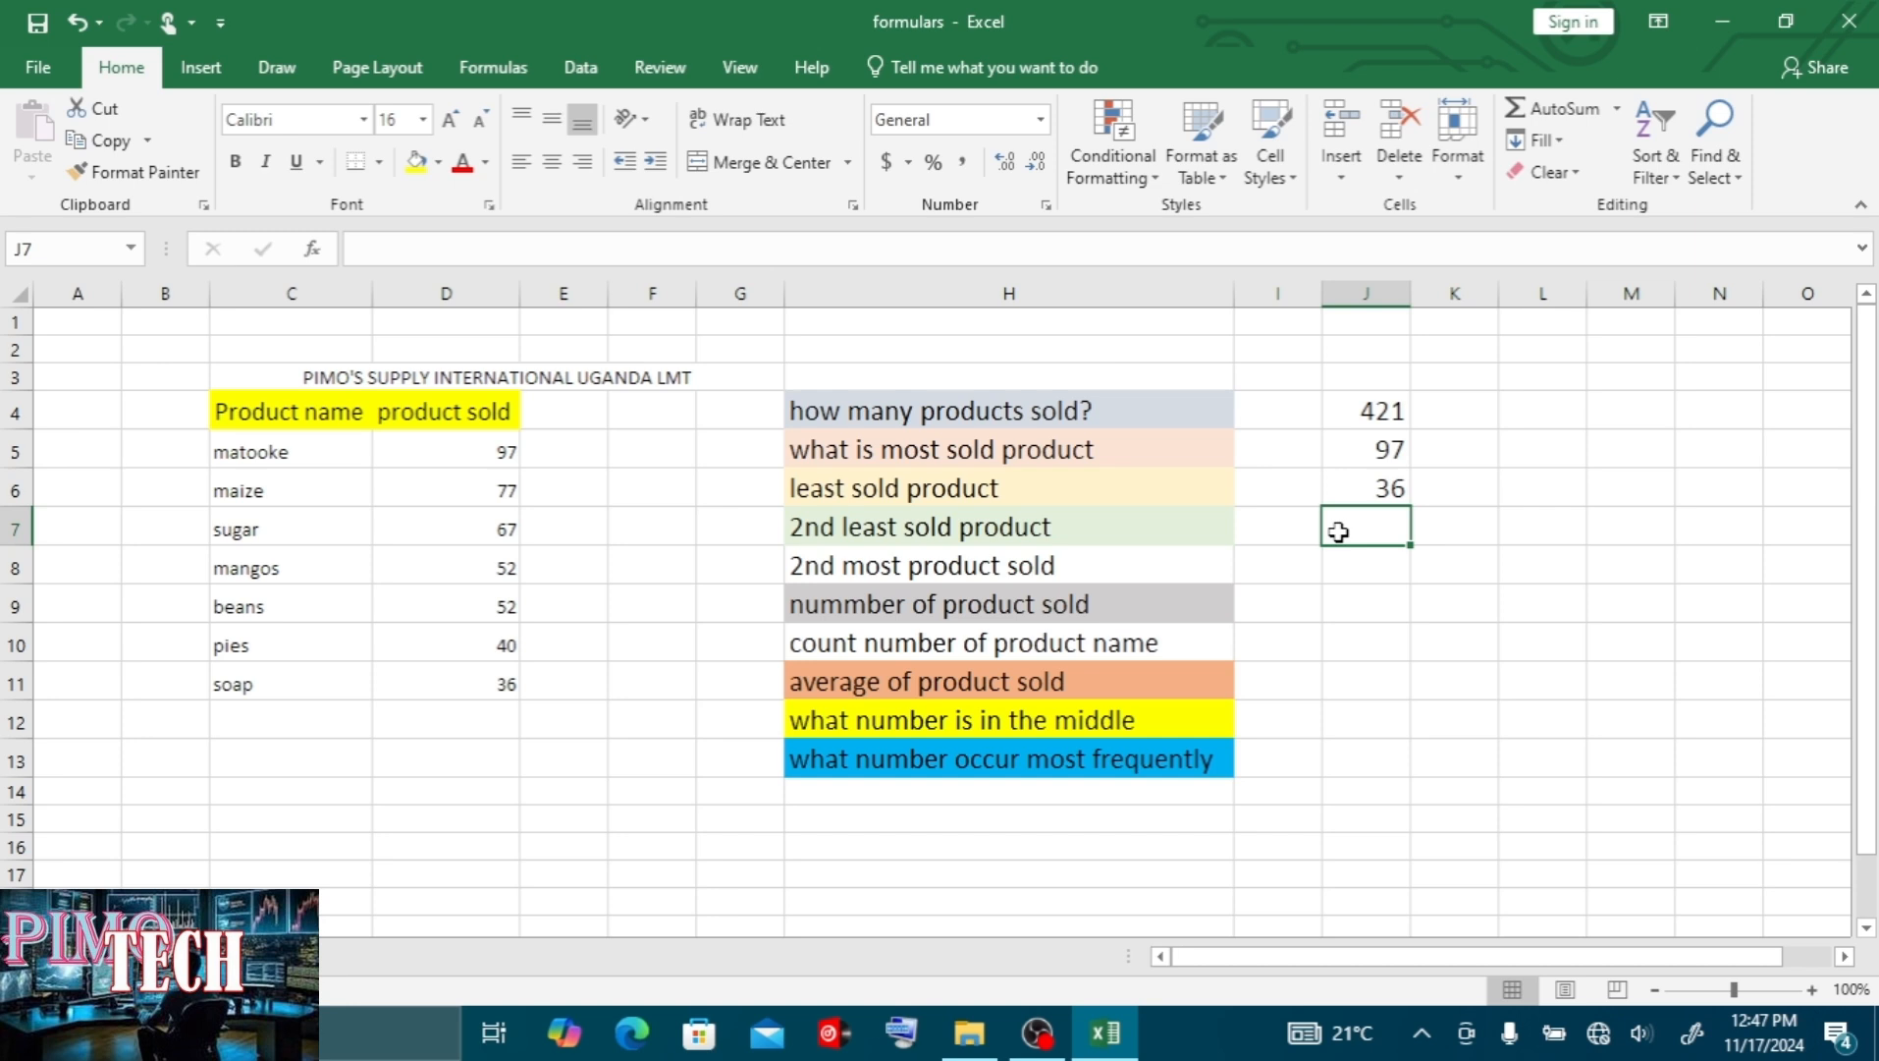
text(=sma)
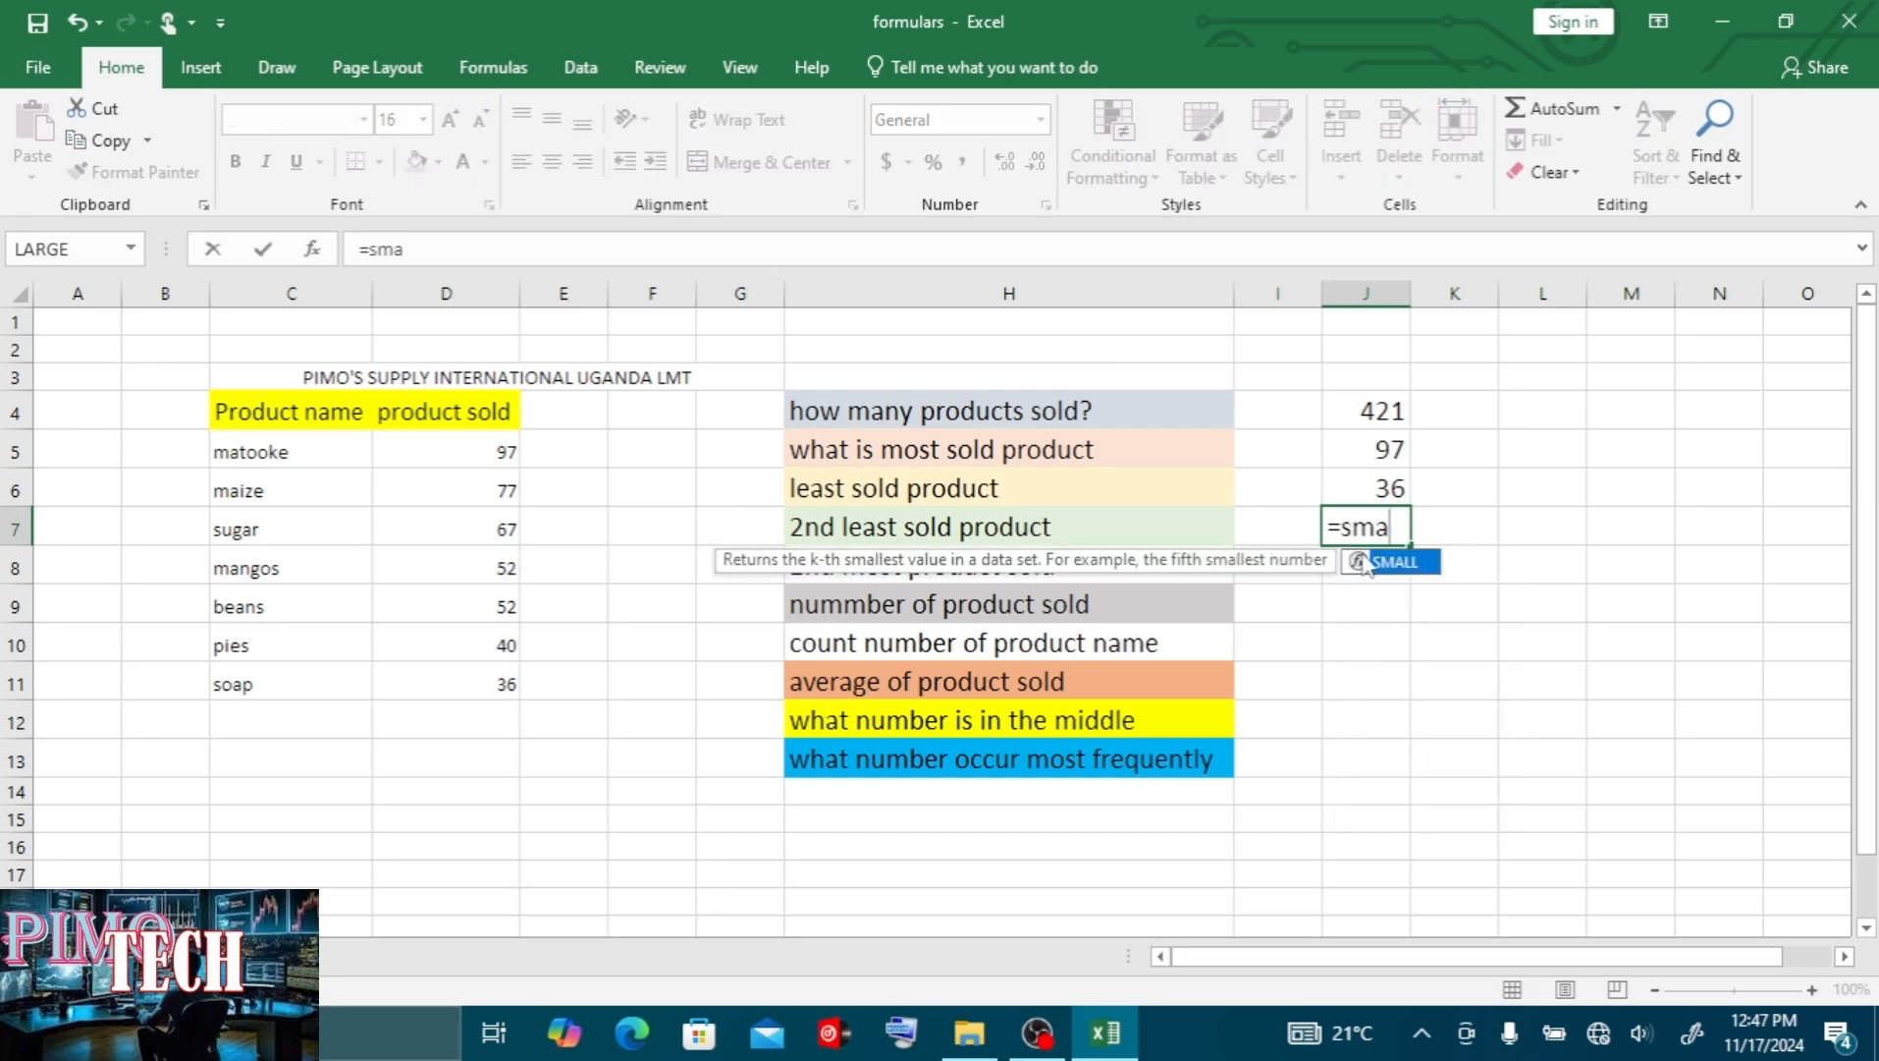
double_click(1386, 565)
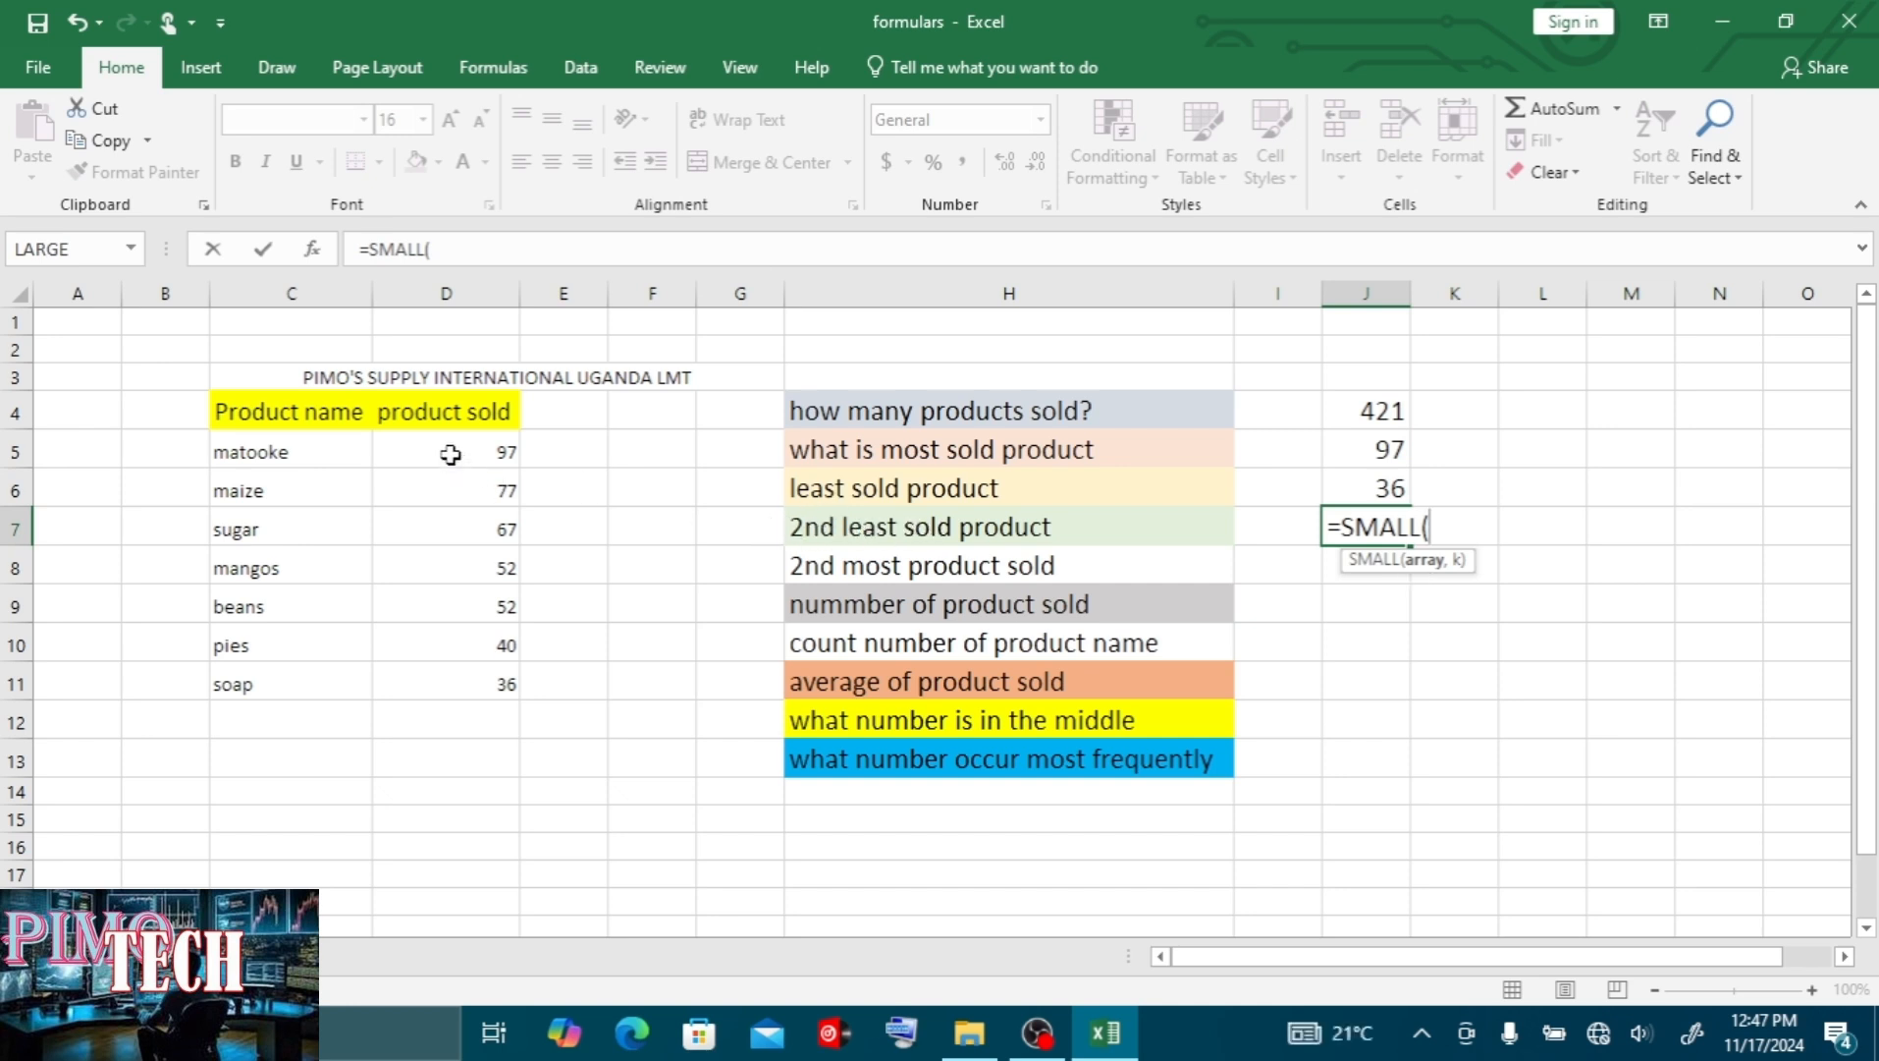
drag(448, 463, 467, 684)
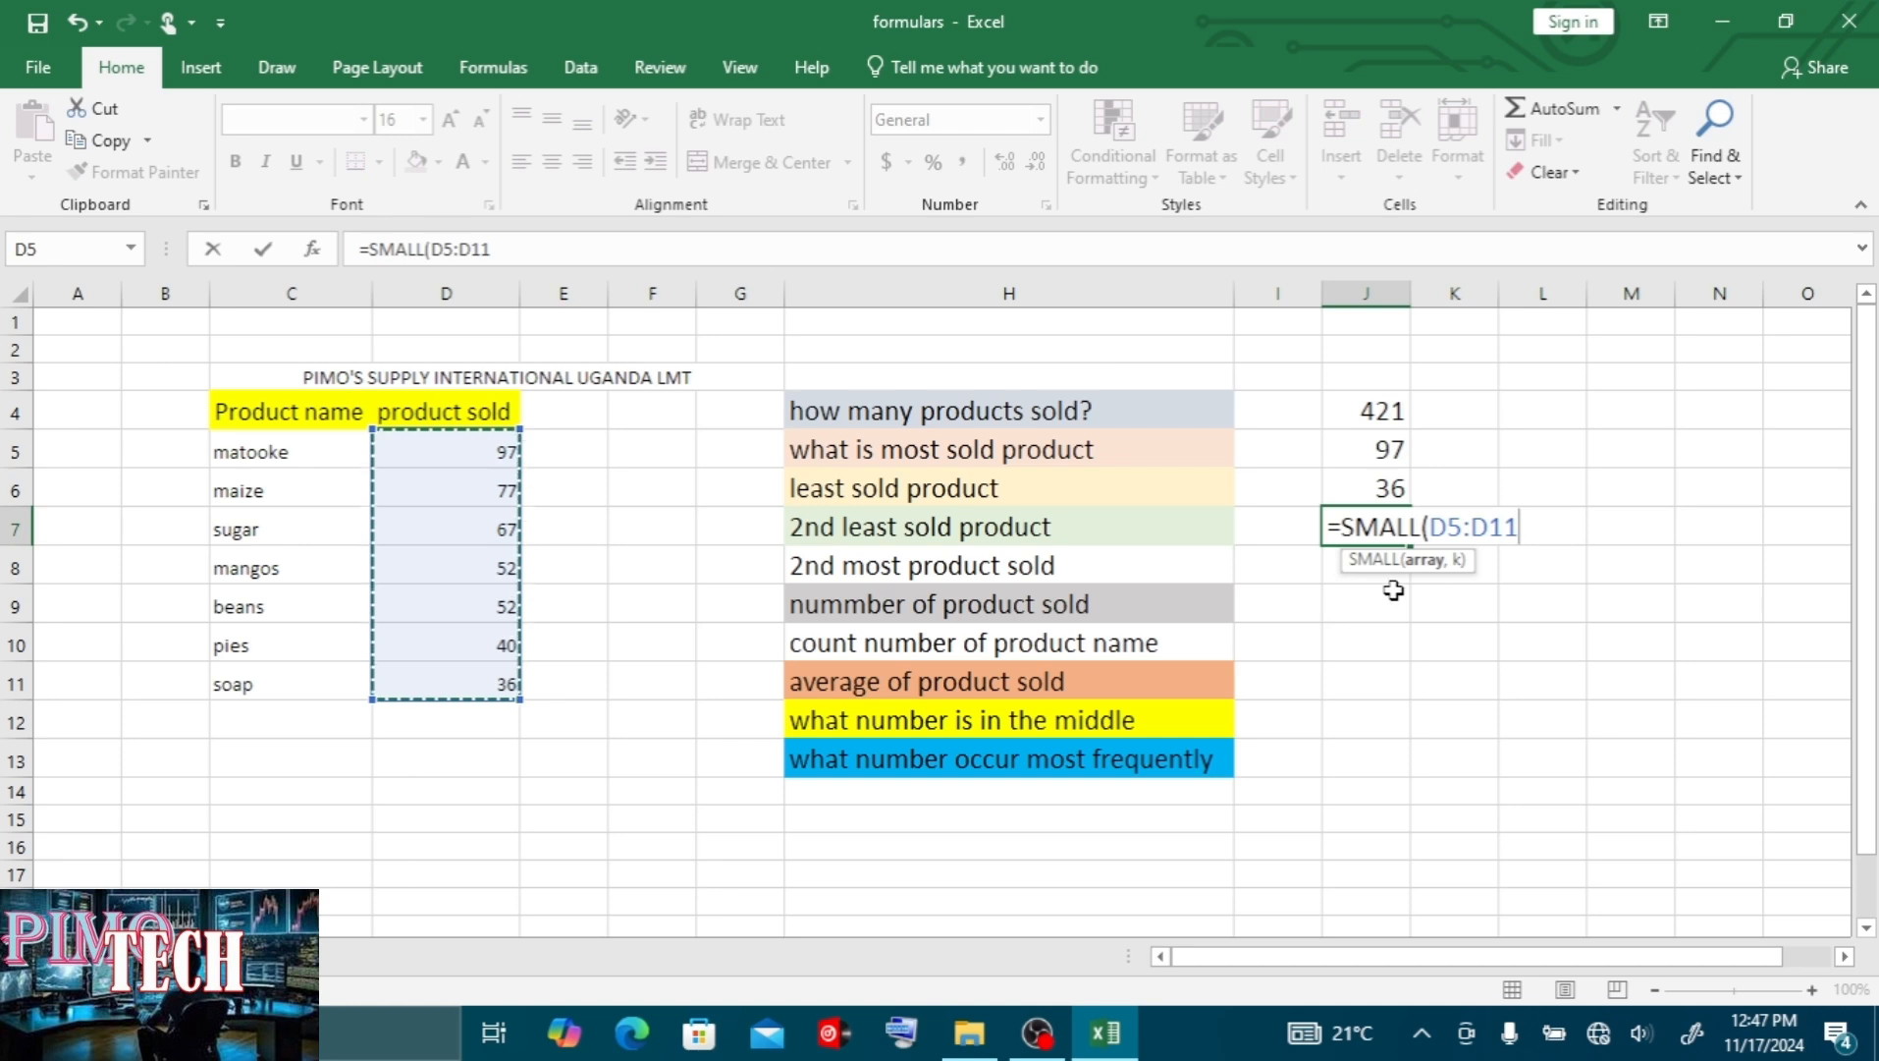
text(,2)
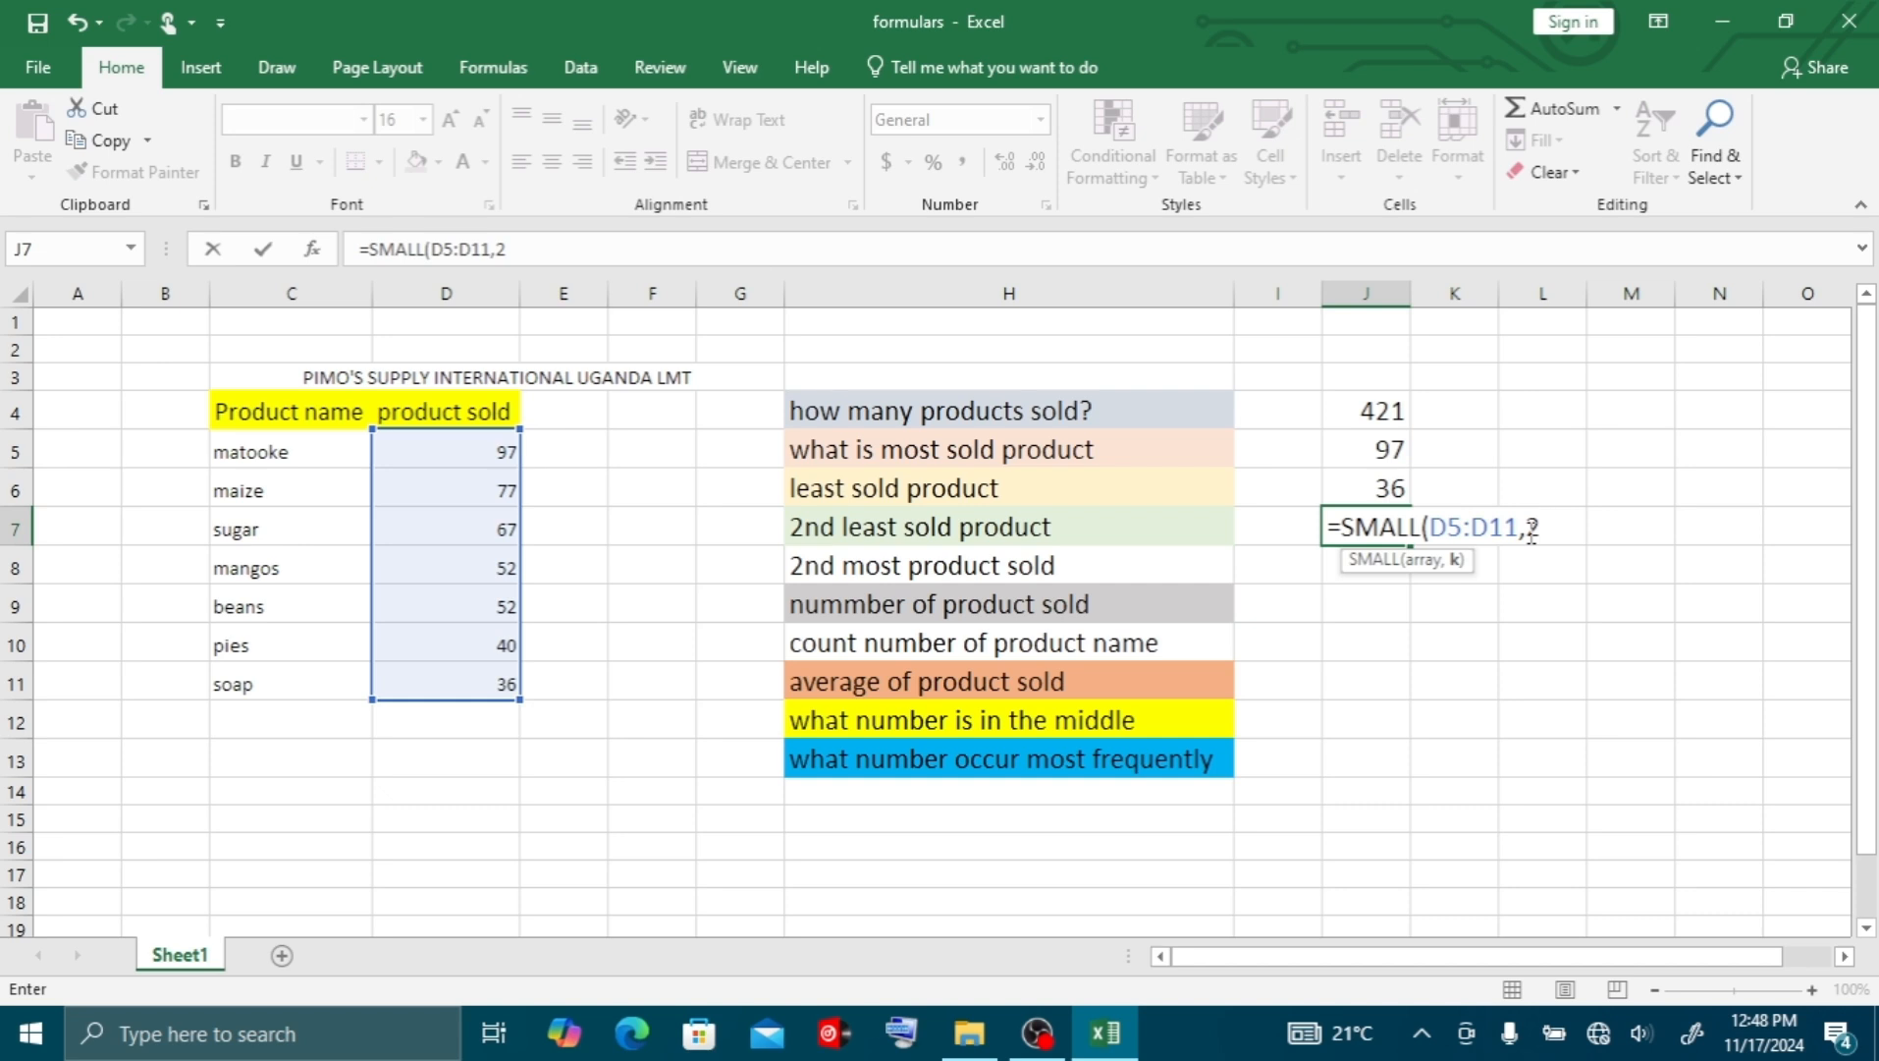
text())
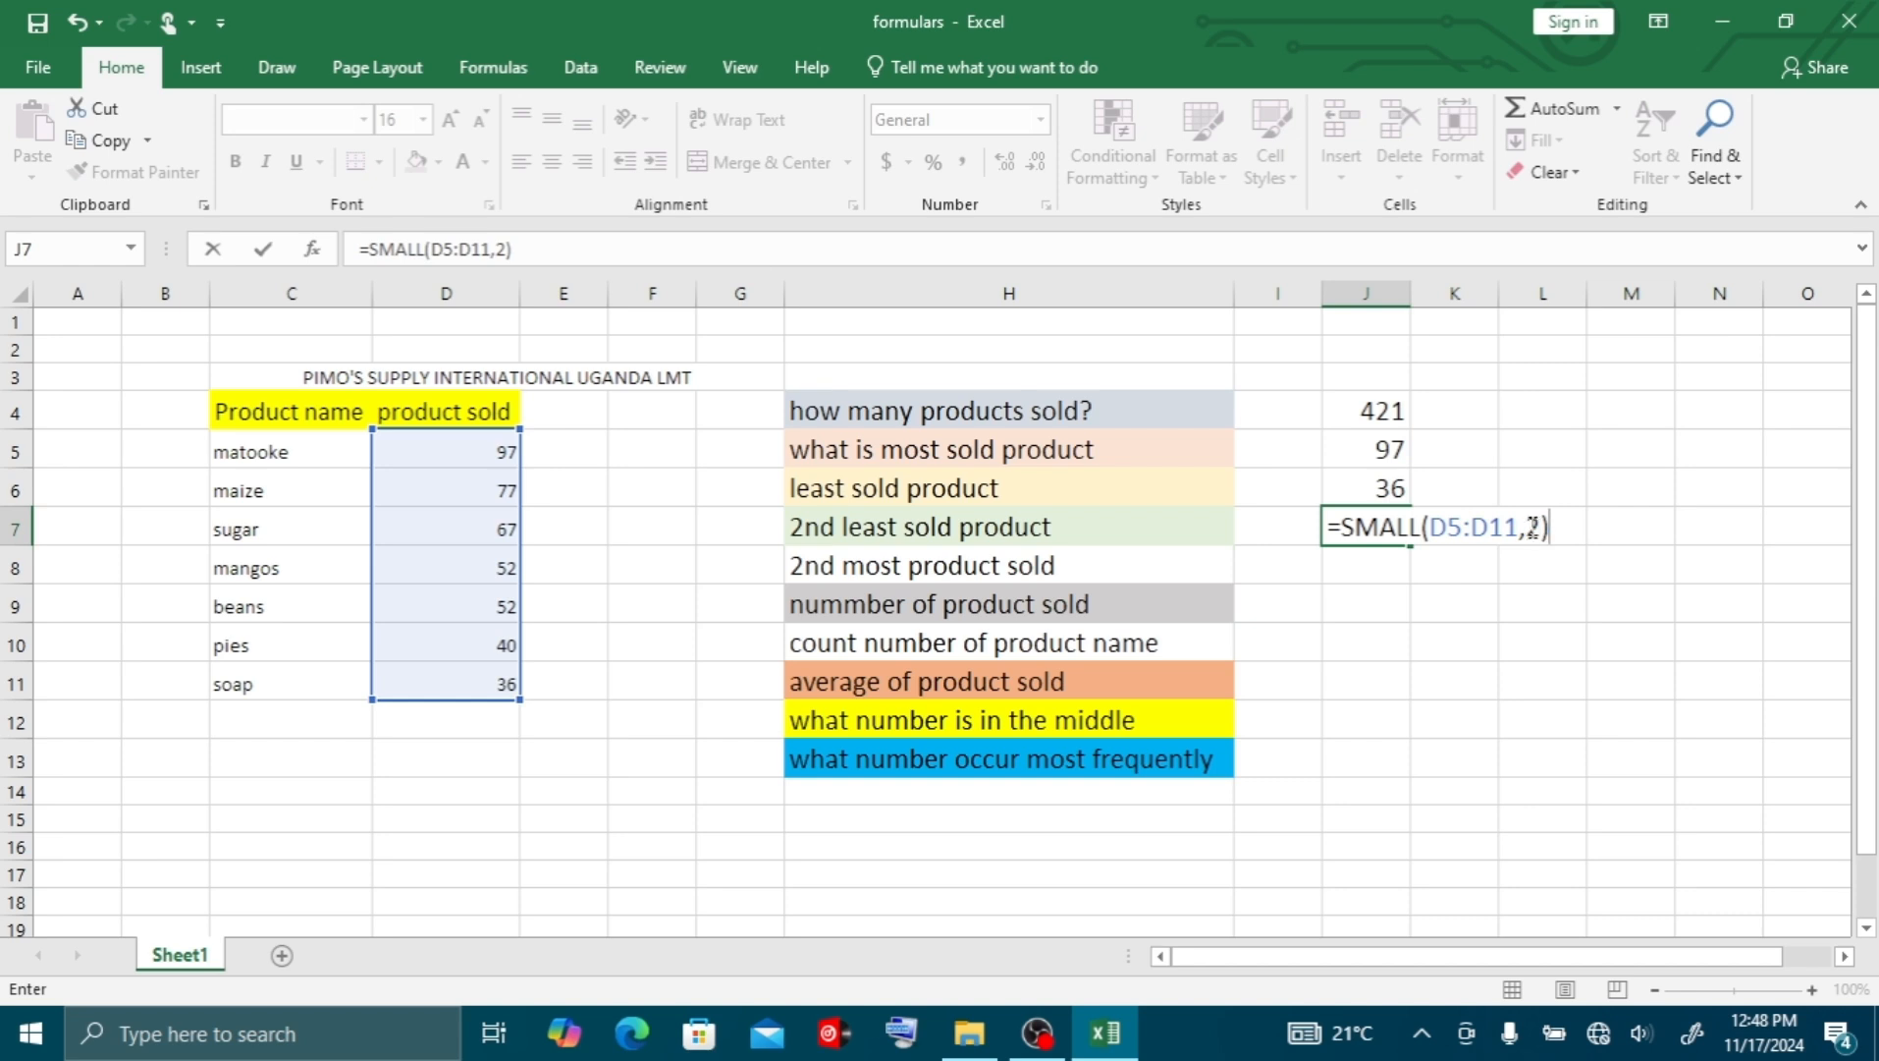
key(Return)
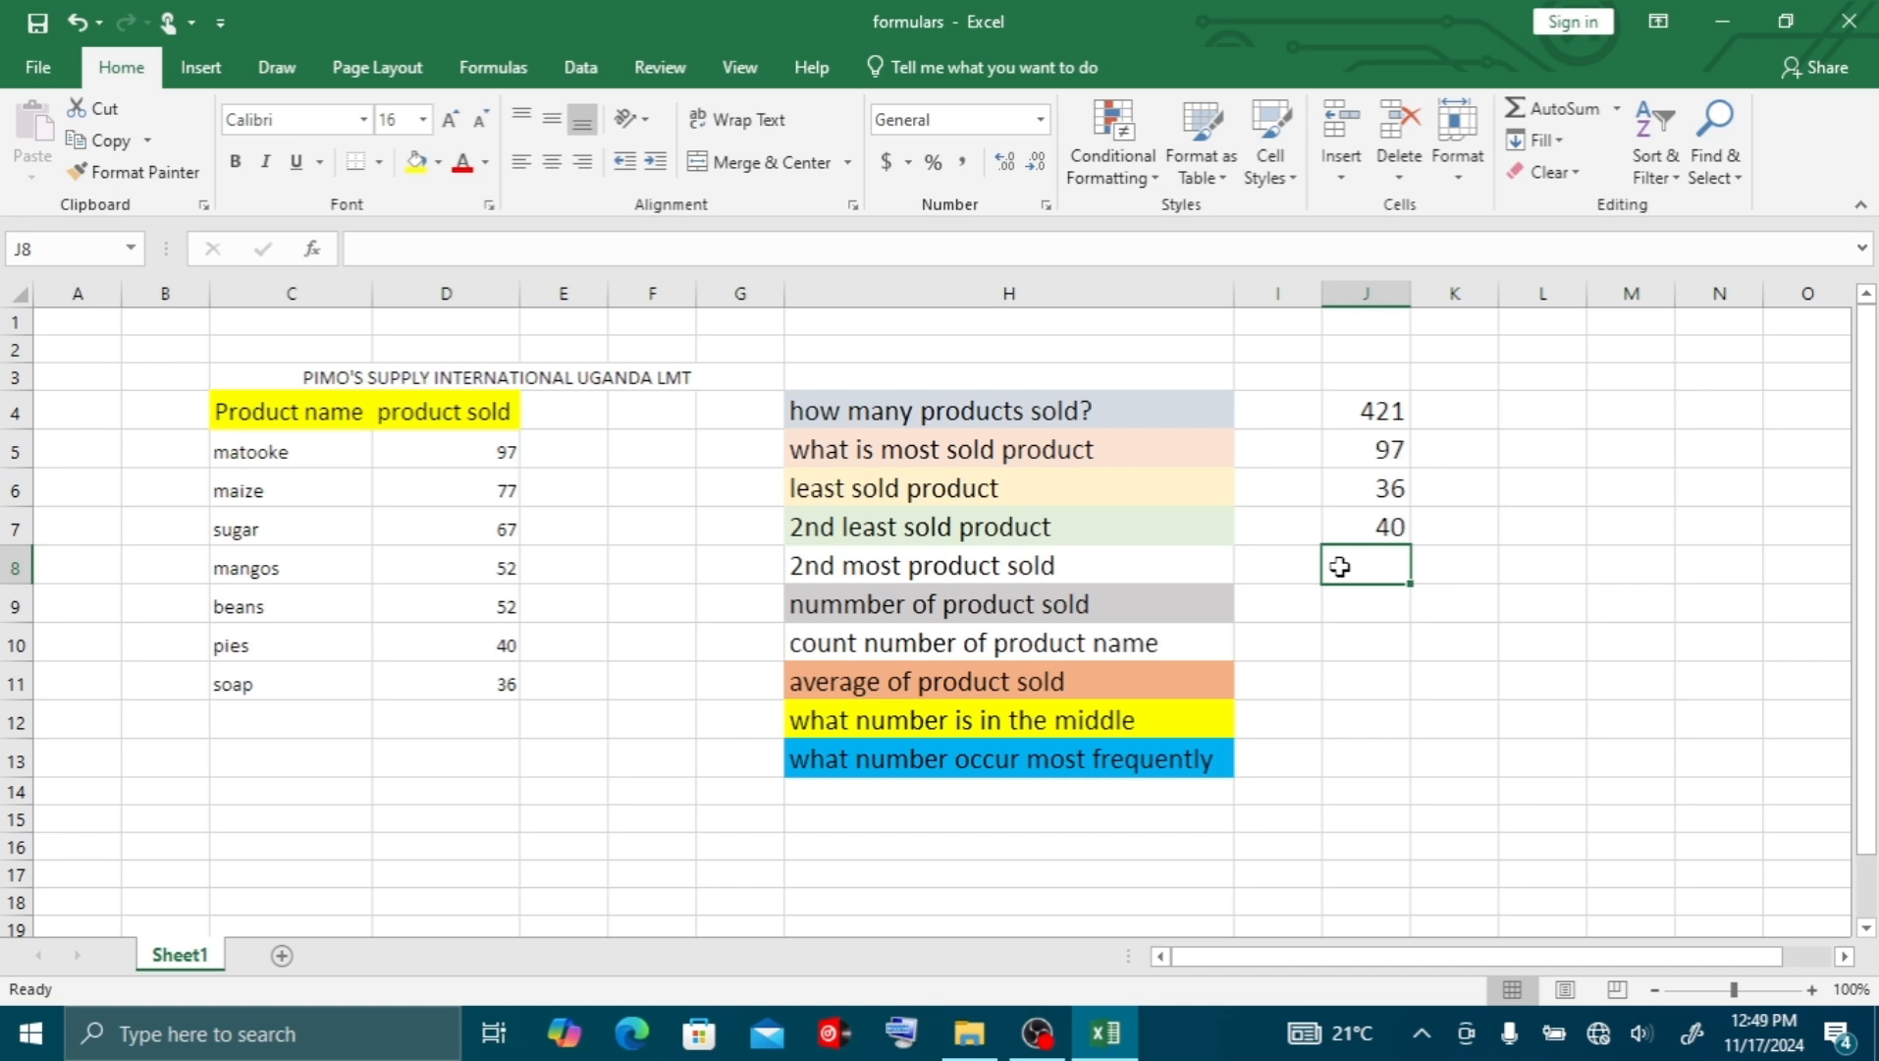
Find the second-highest quantity sold in J8 with the formula =LARGE(D5:D11,2)
text(=)
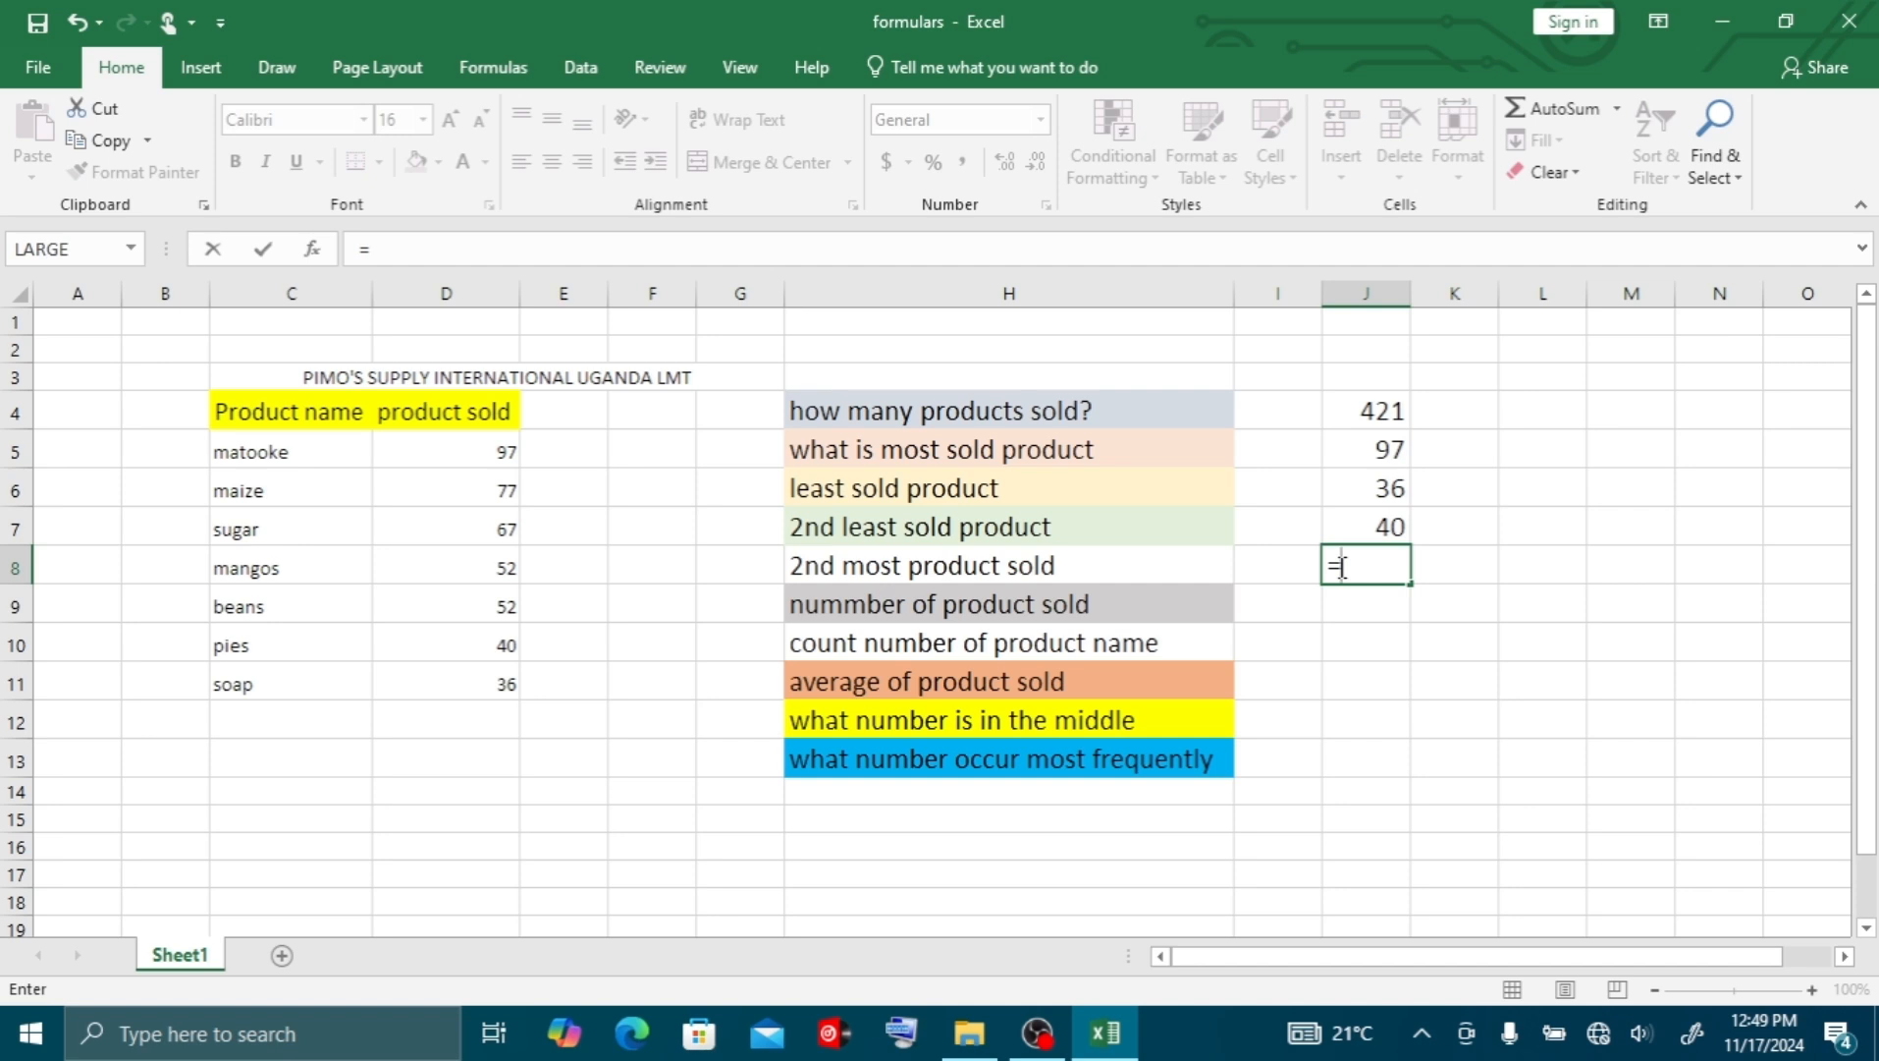
text(lar)
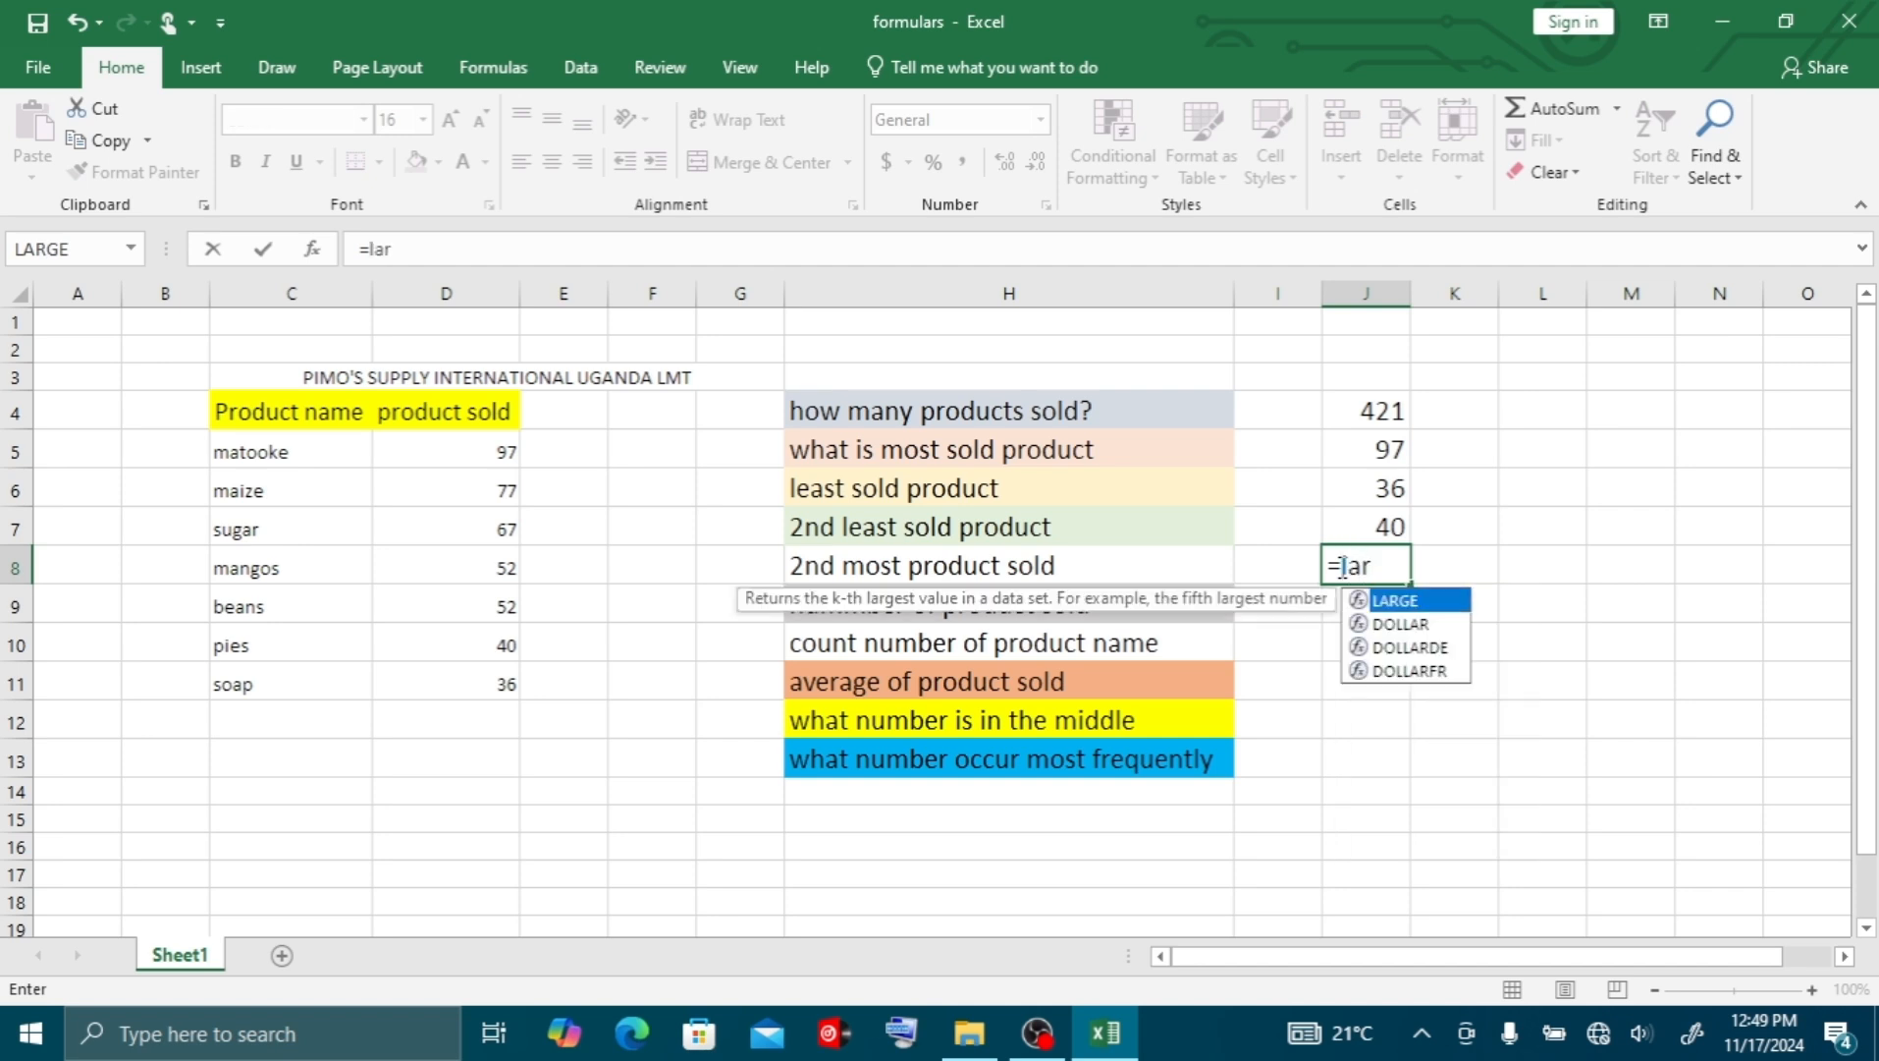
double_click(1414, 601)
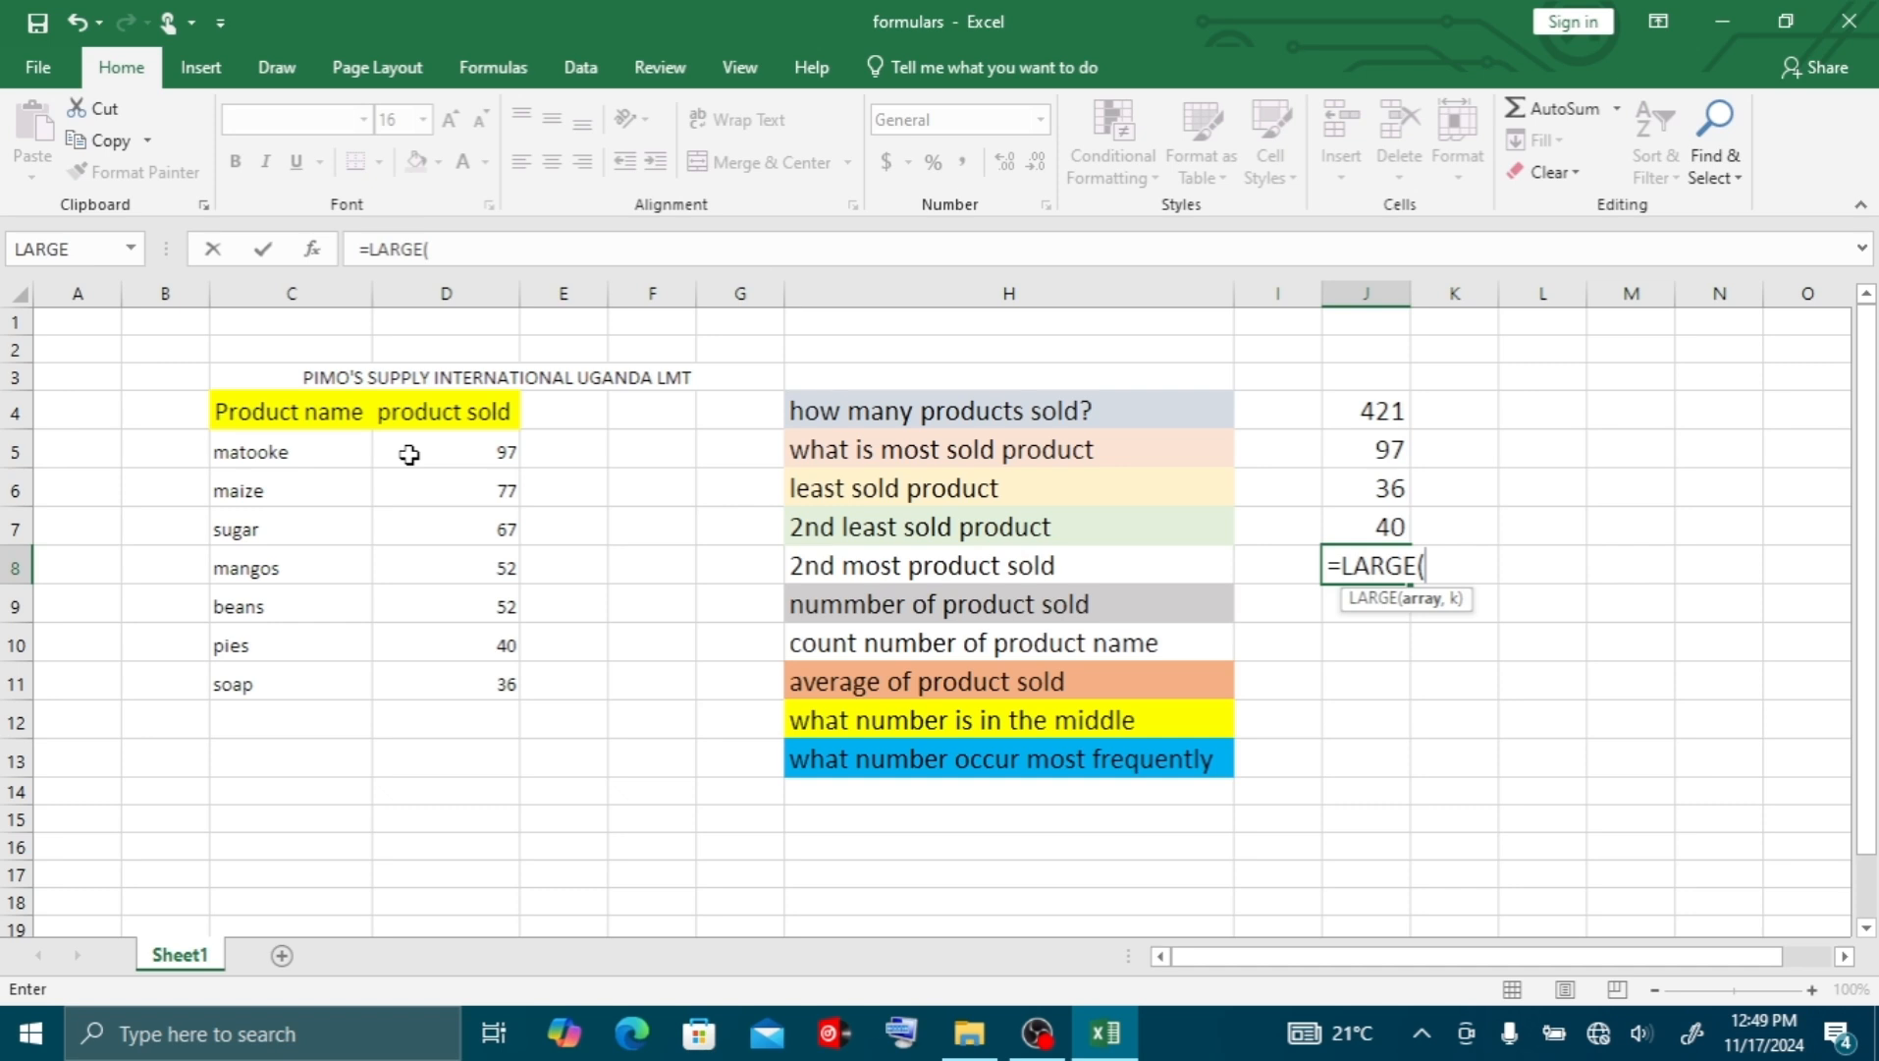
drag(410, 453, 433, 682)
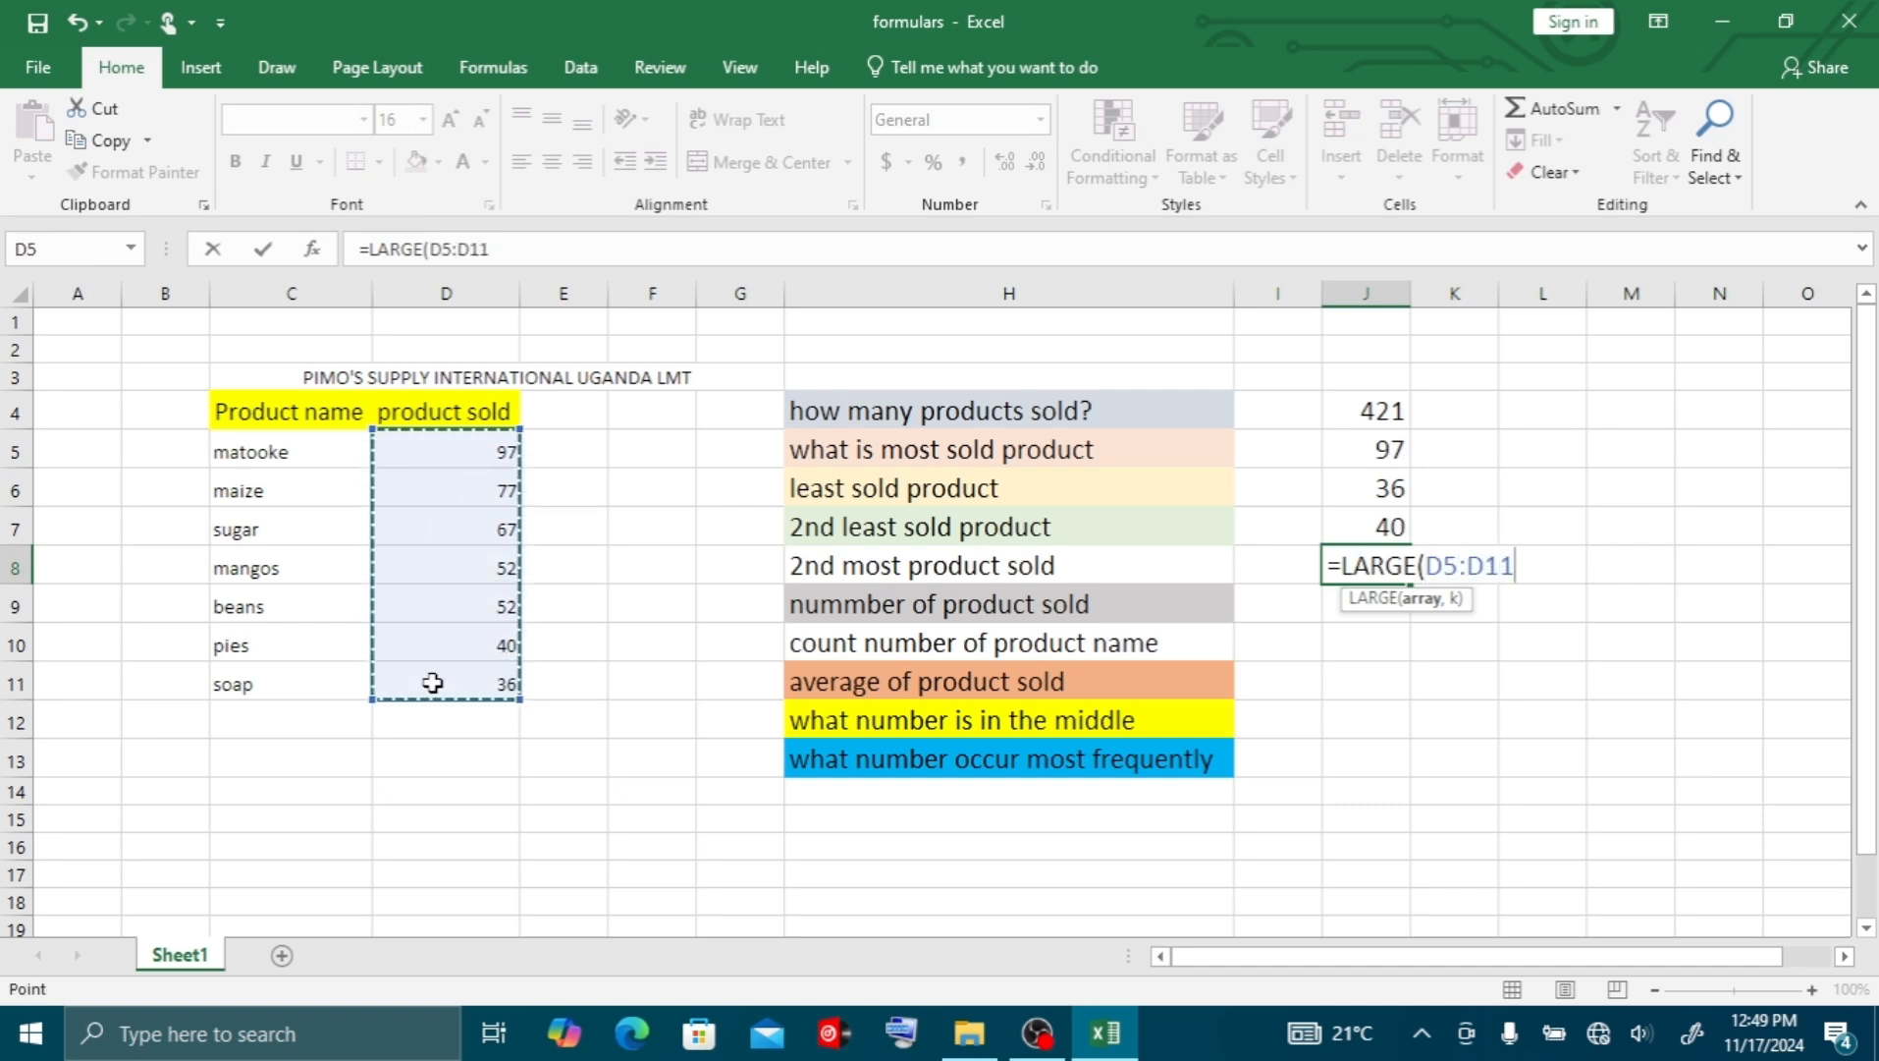
text(,2)
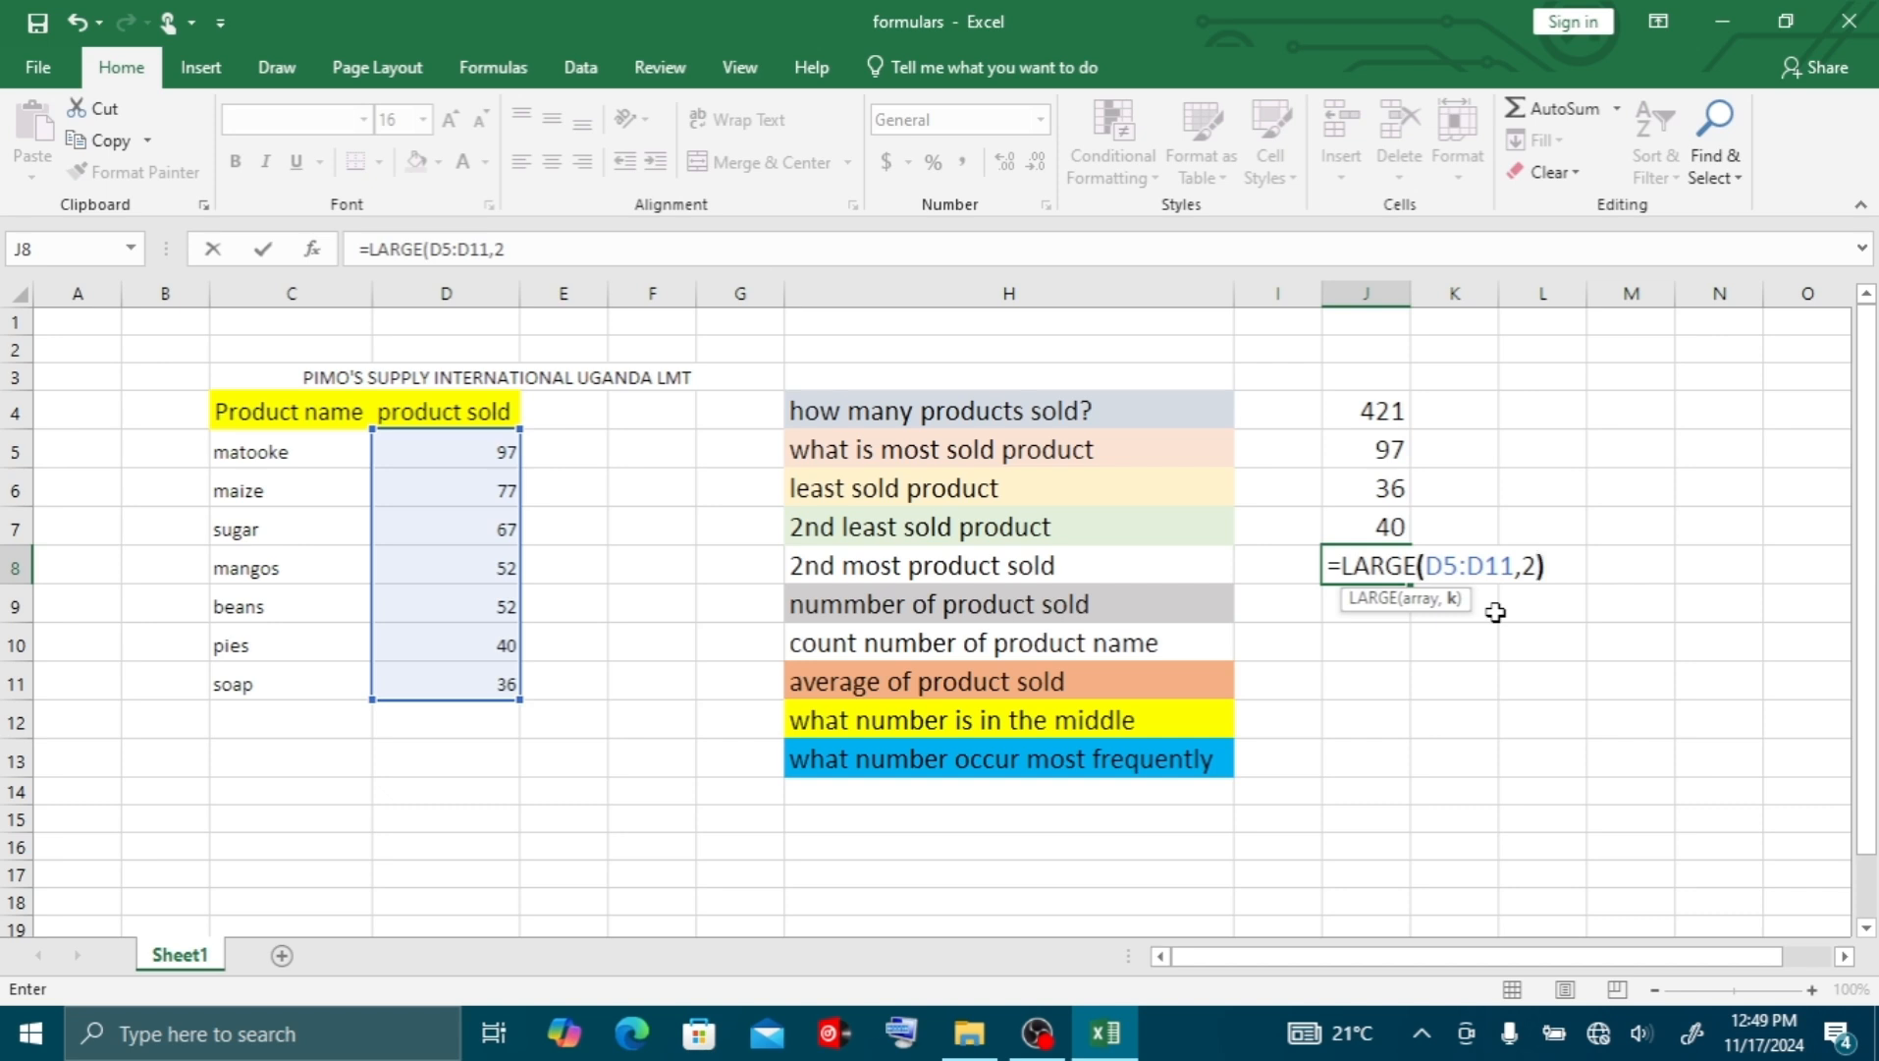
text())
key(ctrl+Return)
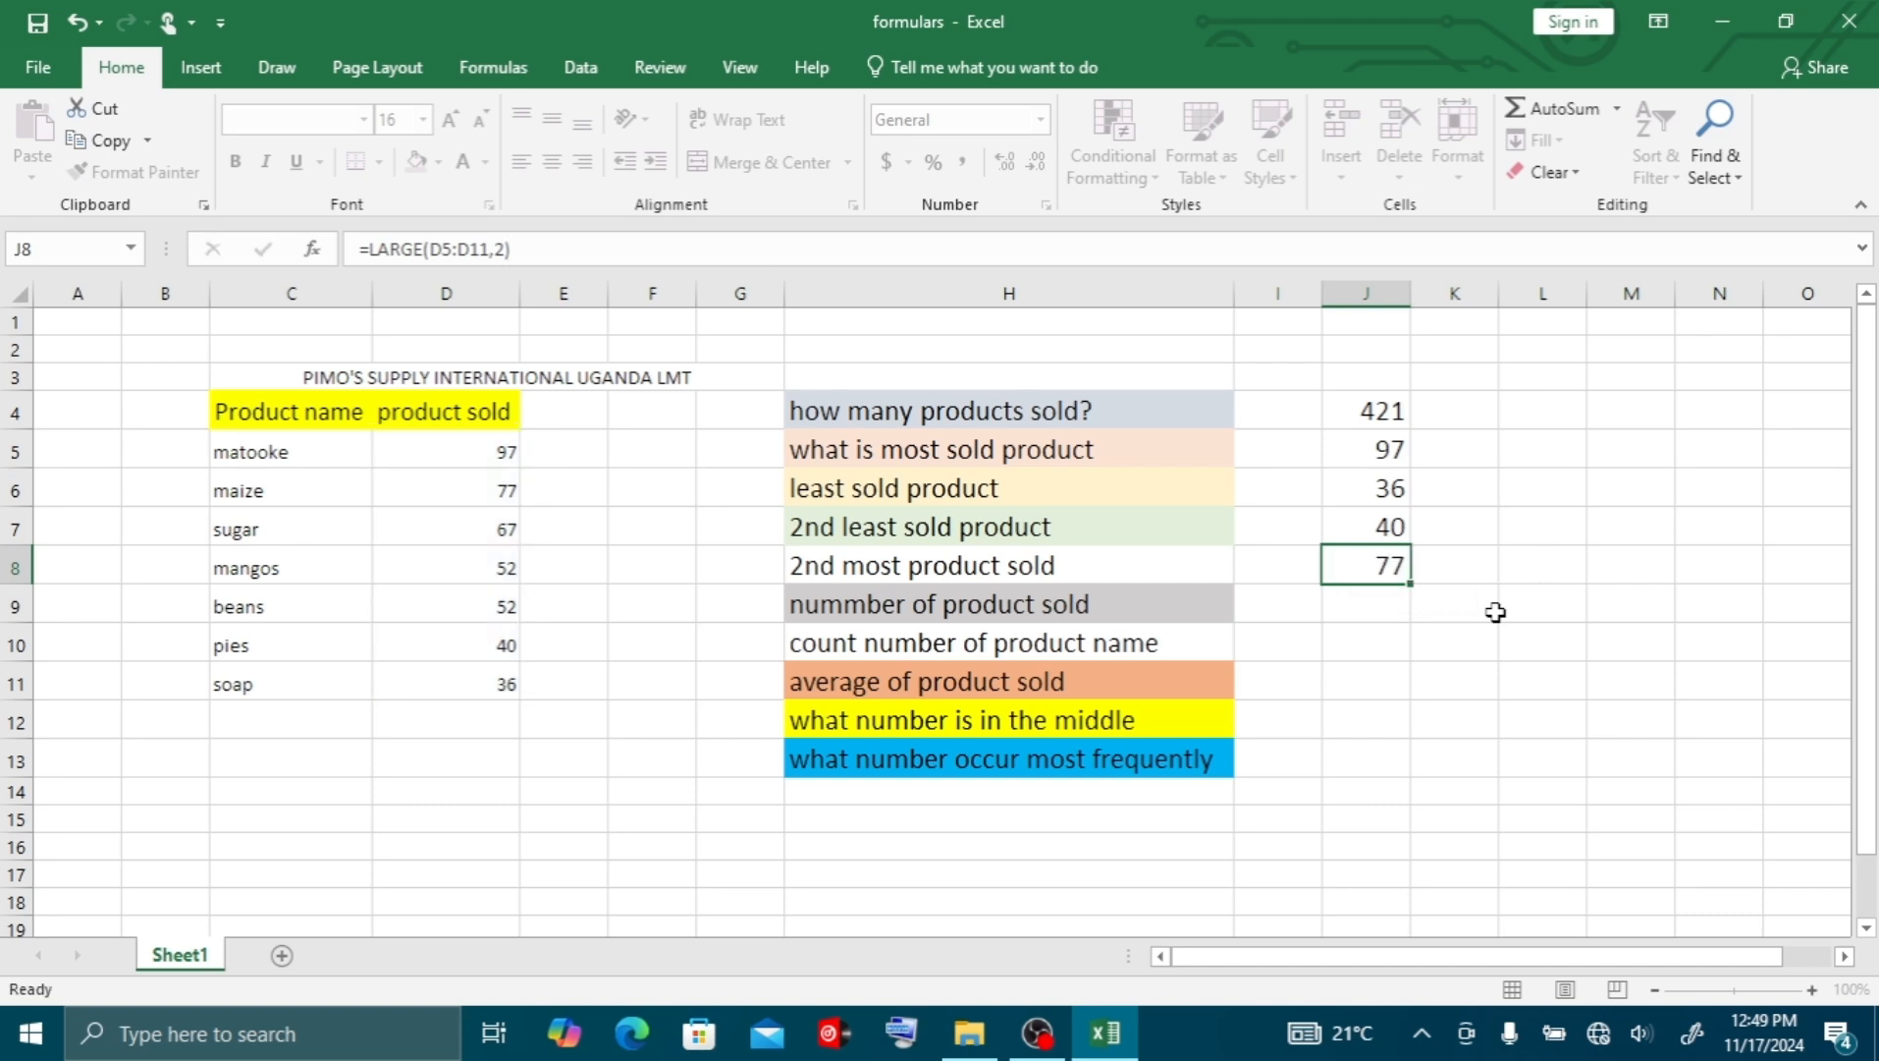
Count the numeric product sold entries in J9 with the formula =COUNT(D5:D11)
key(Down)
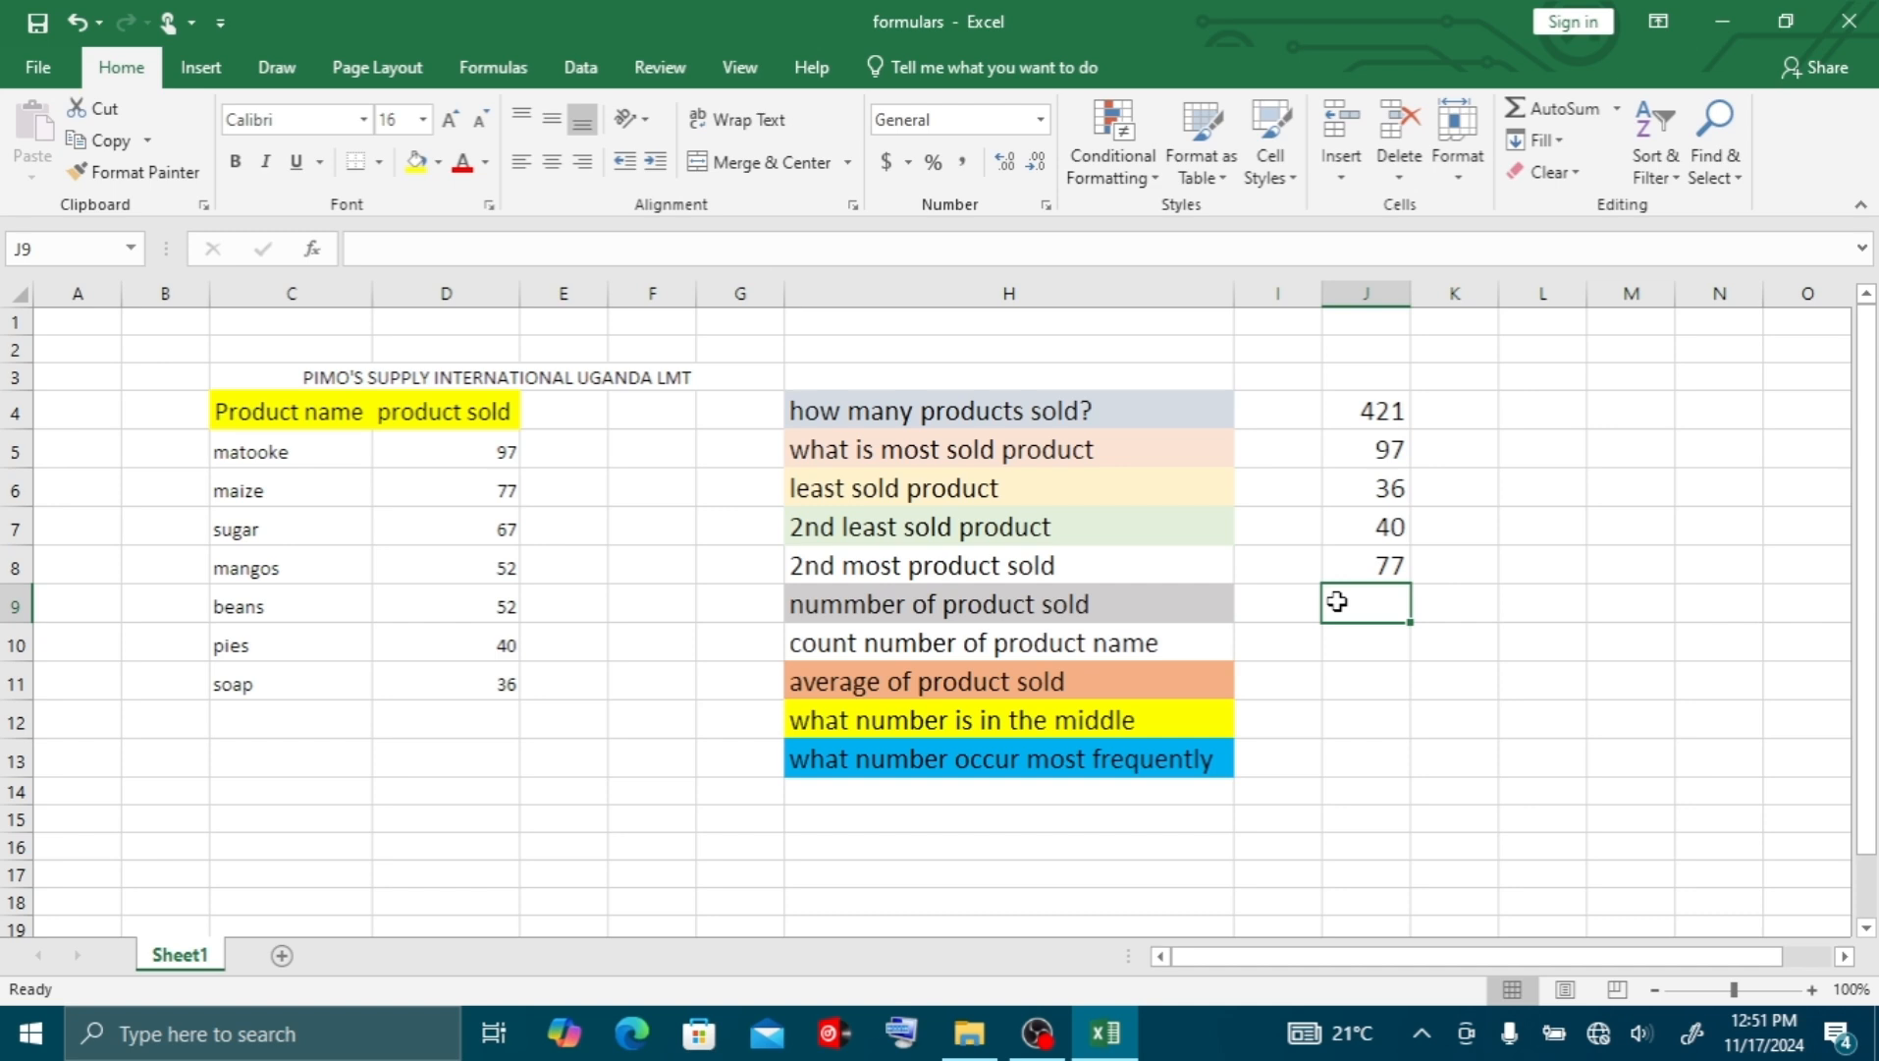
text(=c)
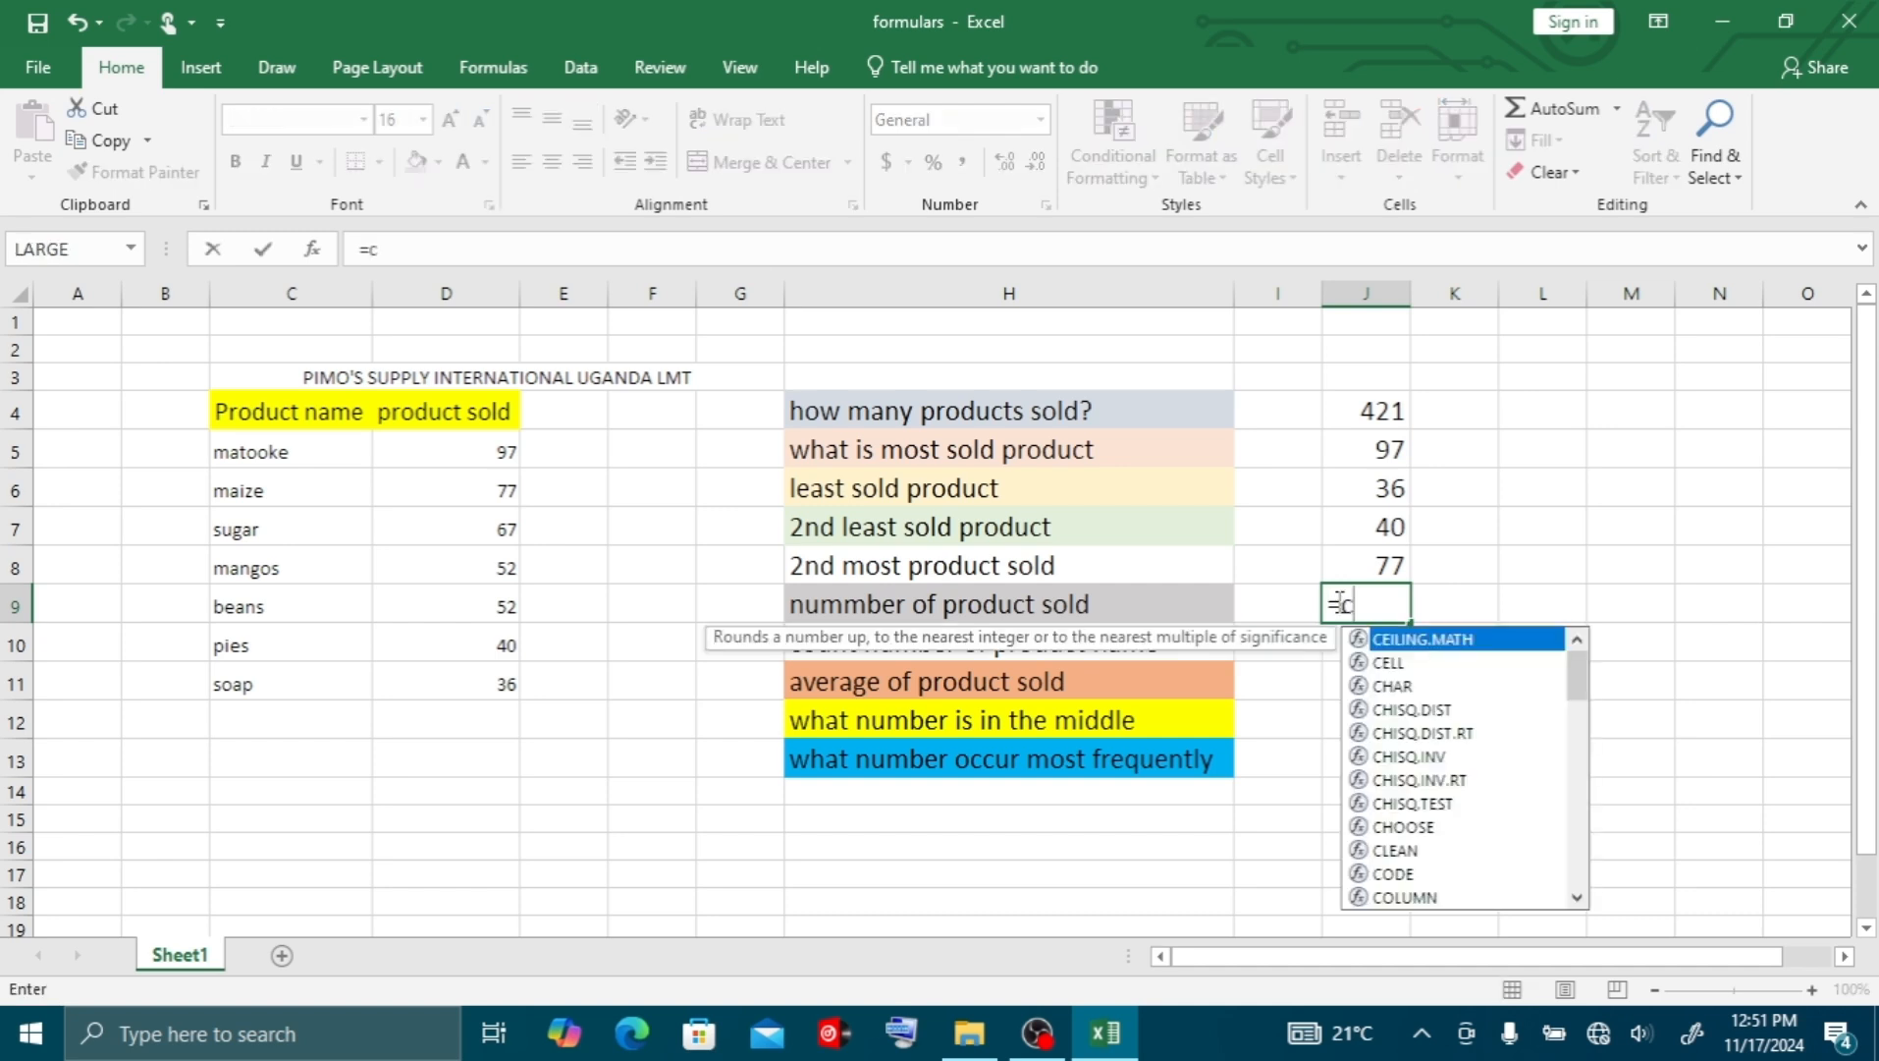
text(oun)
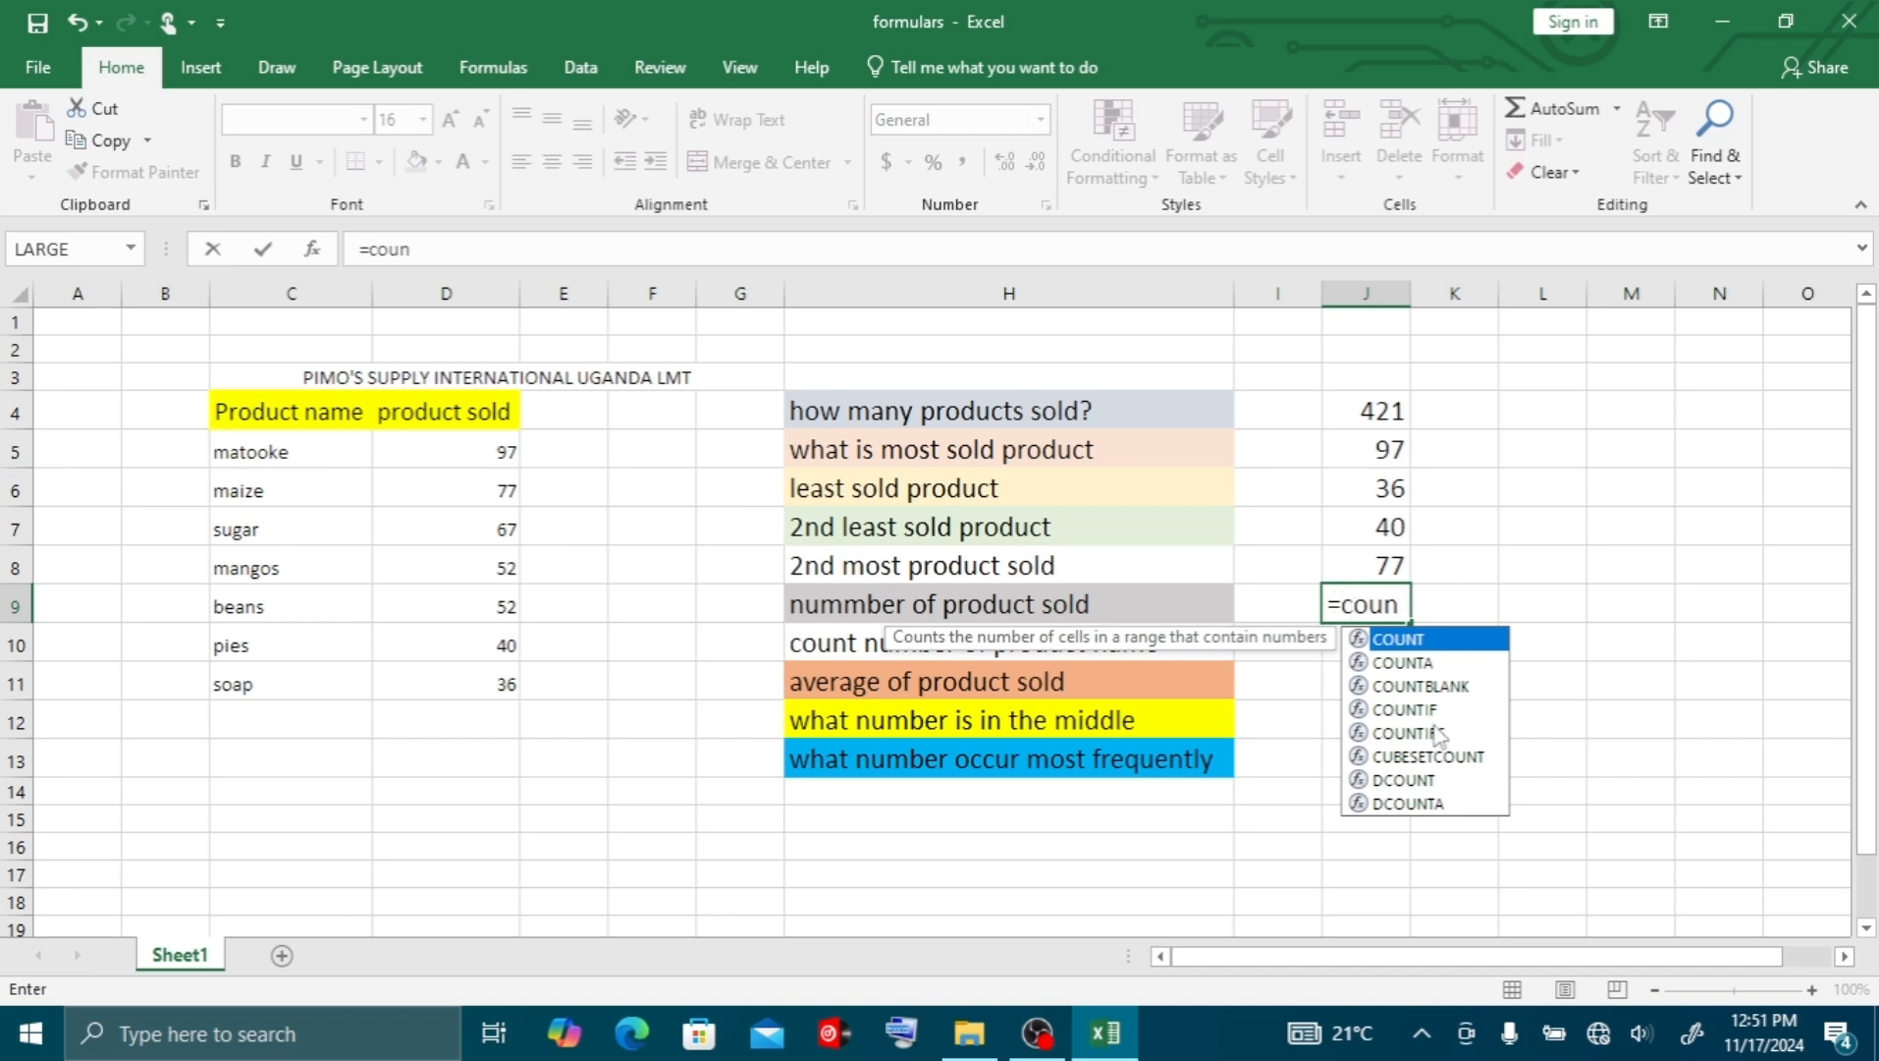
double_click(1411, 640)
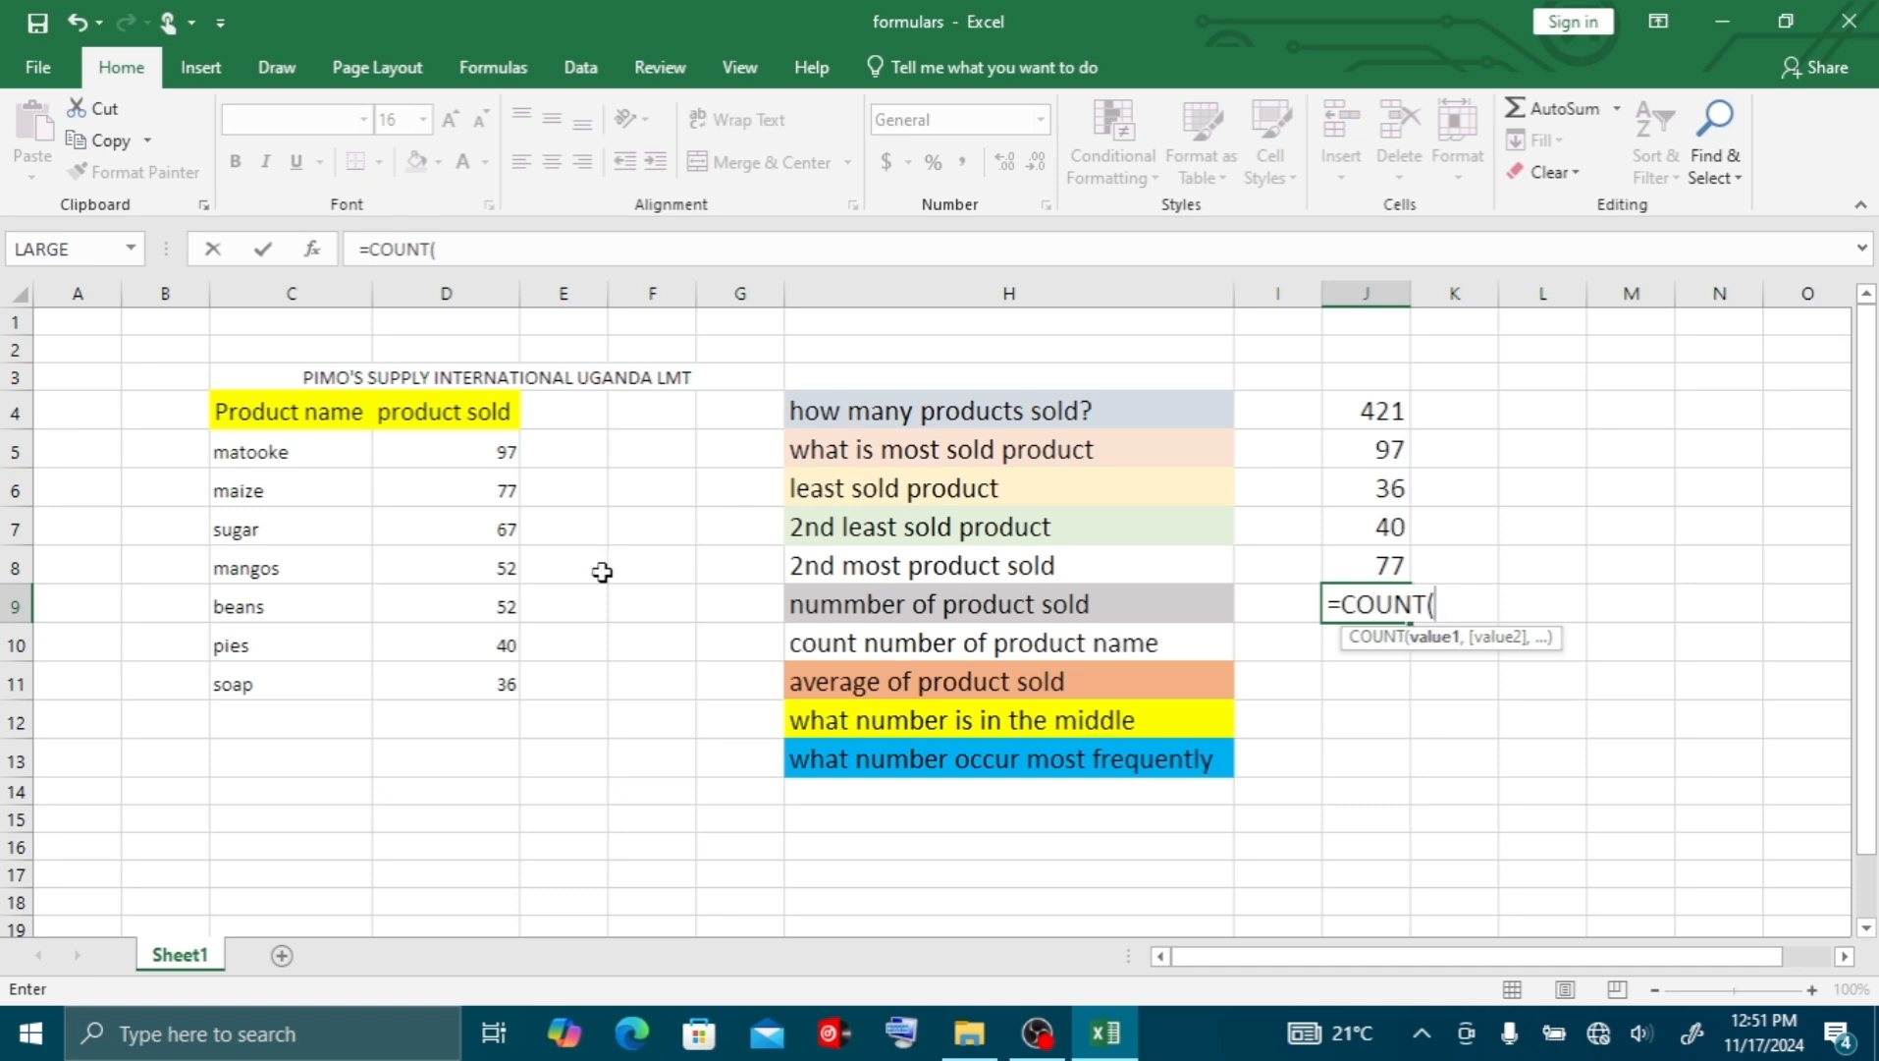
drag(424, 456, 445, 667)
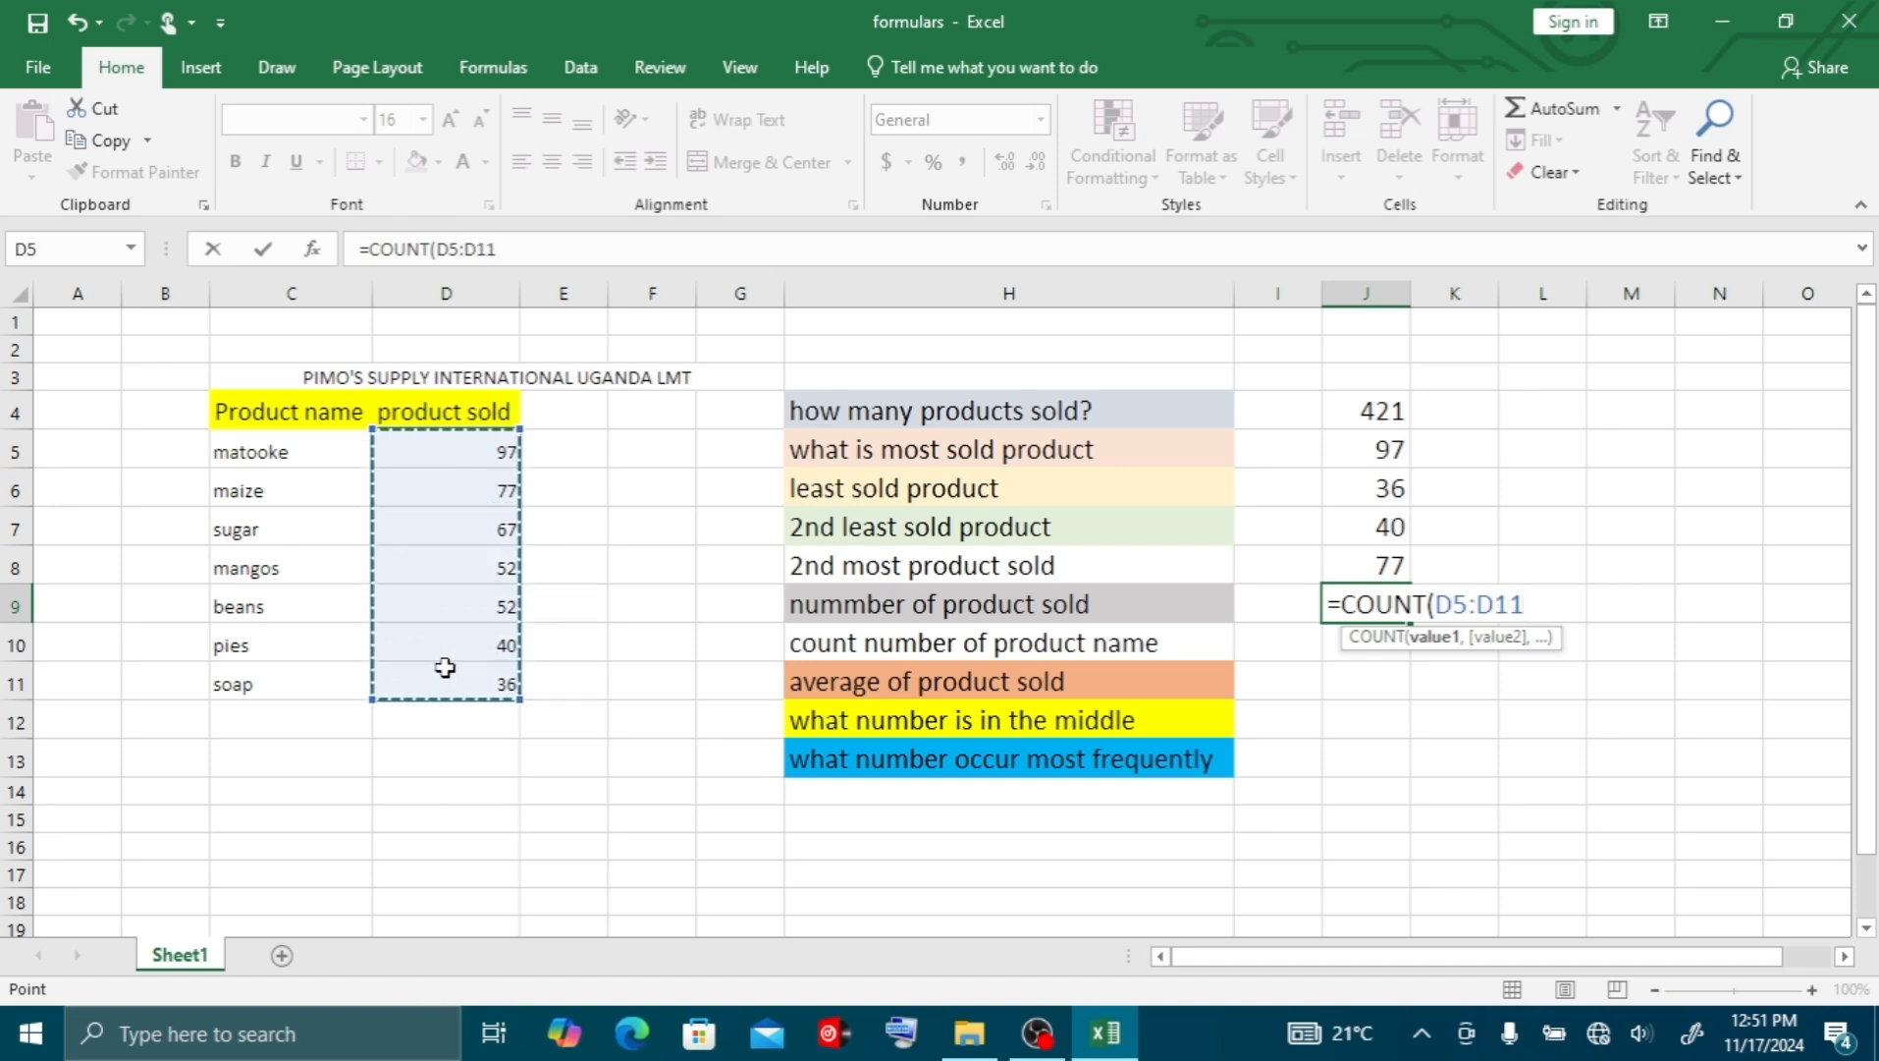
text())
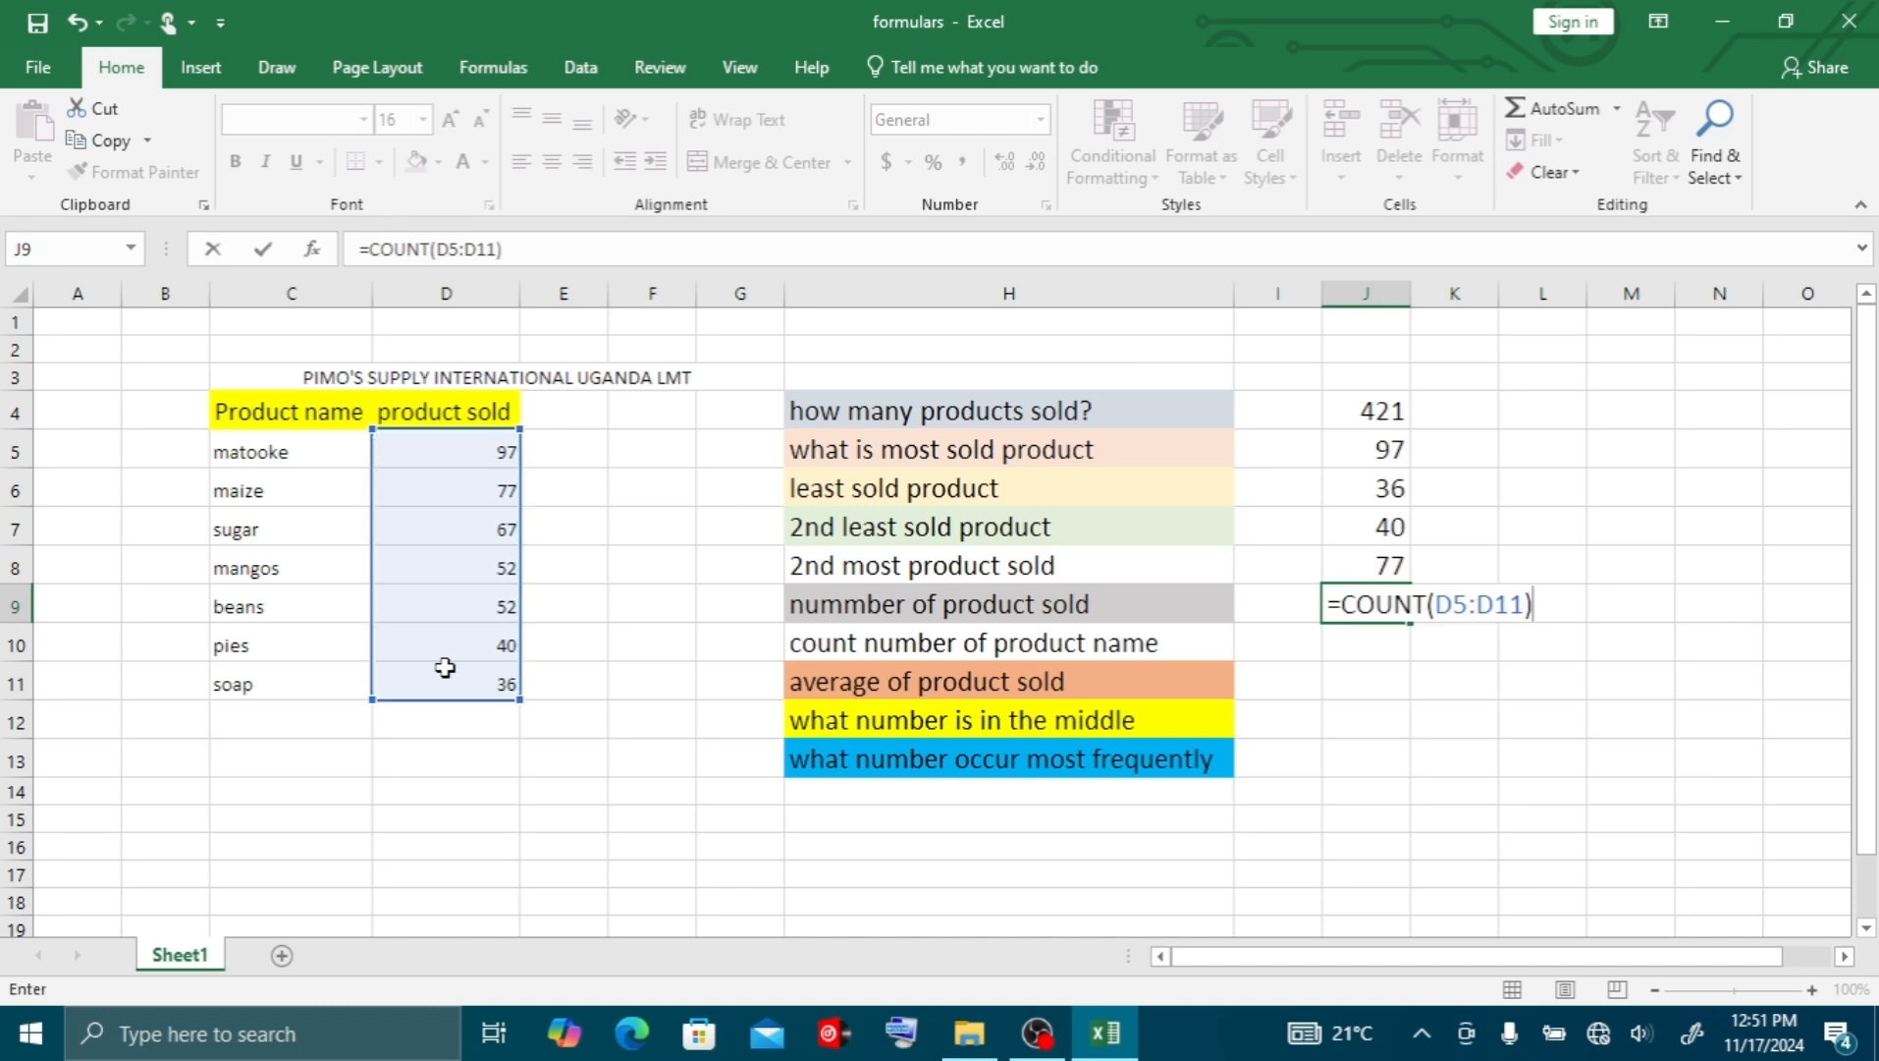
key(Return)
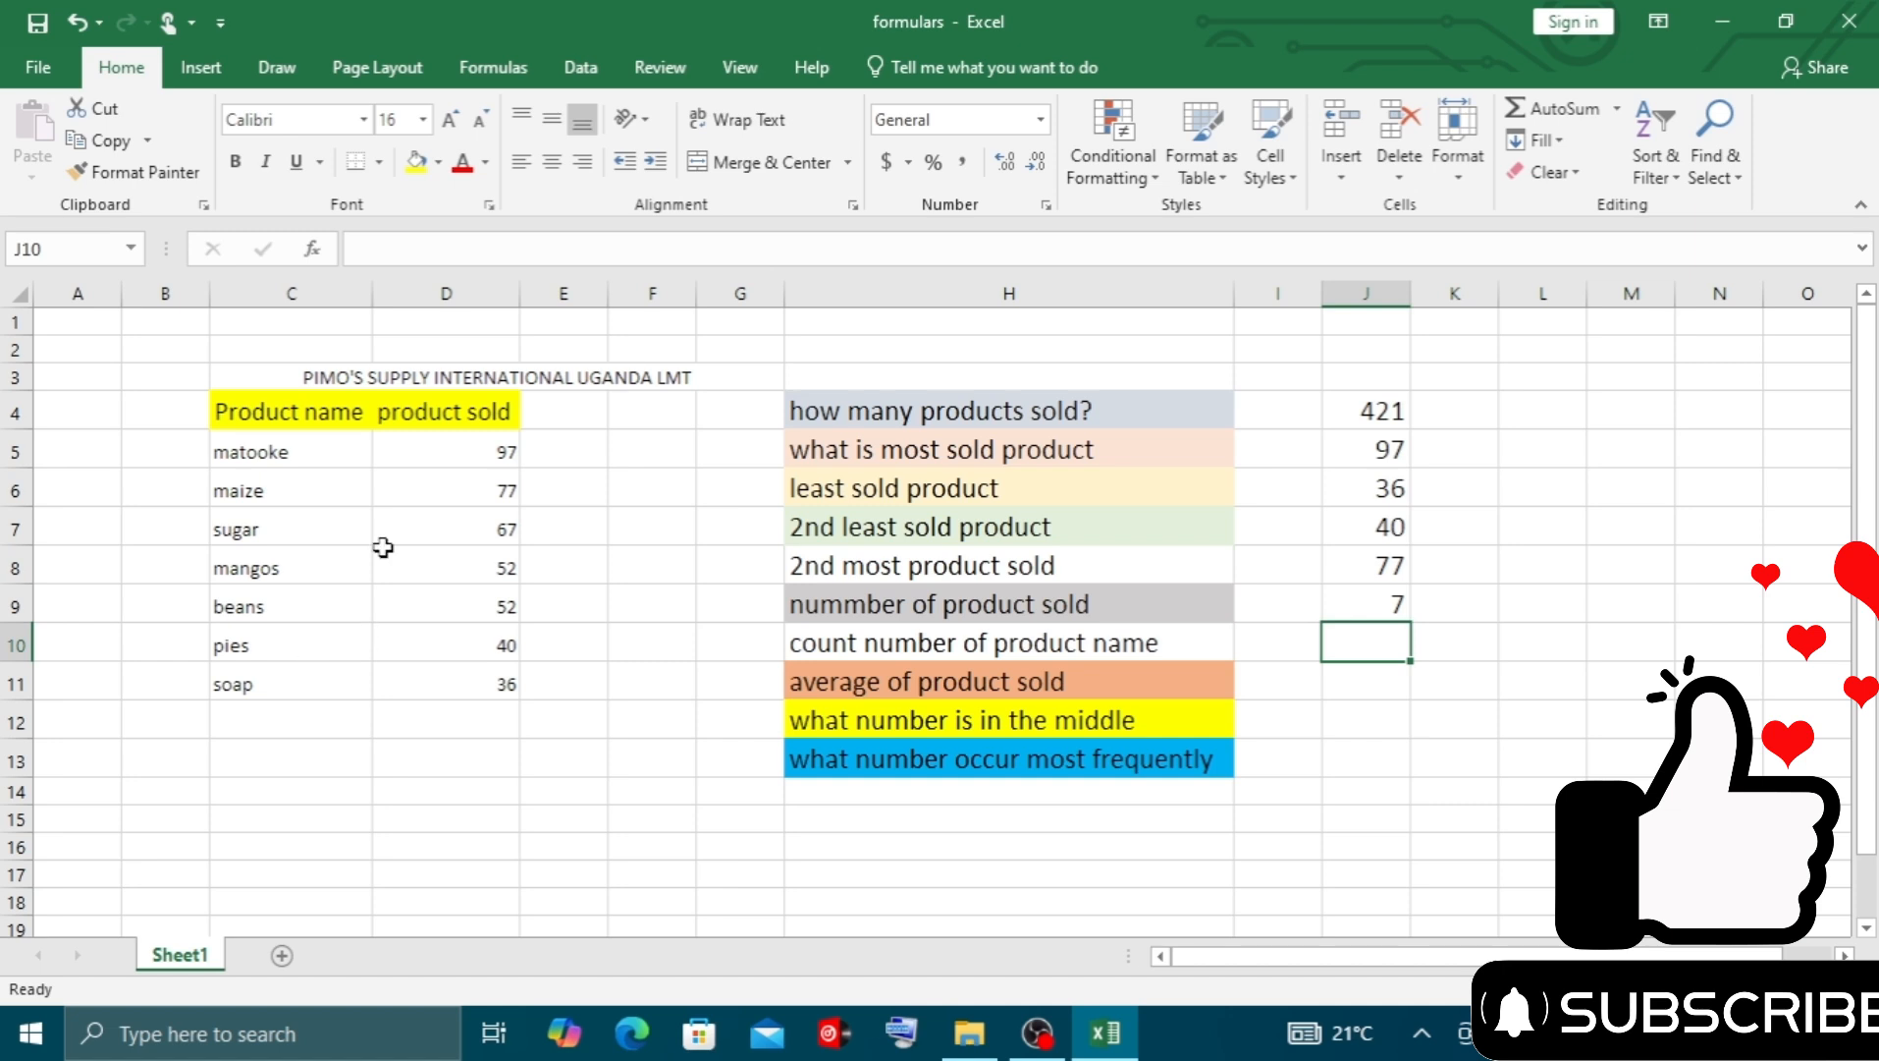
Count the product names in J10 with the formula =COUNTA(C5:C11)
text(=COUNT)
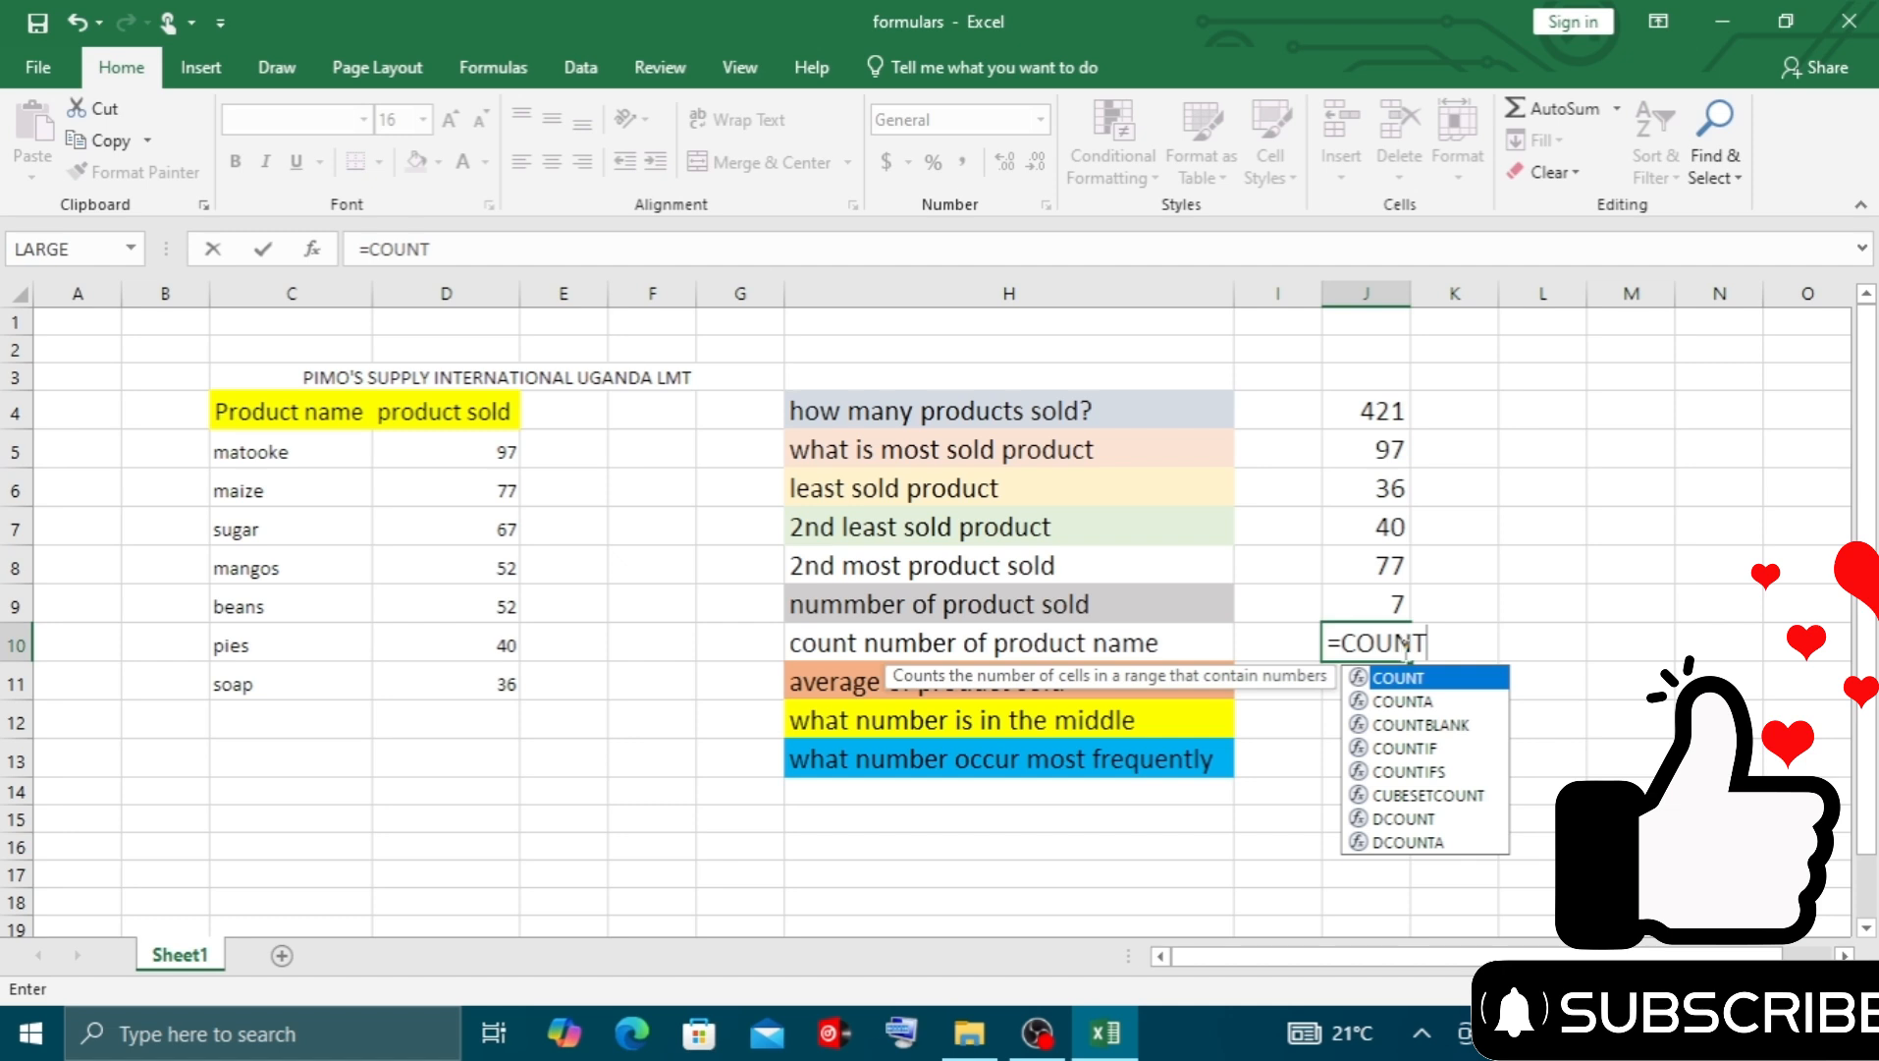
click(1410, 701)
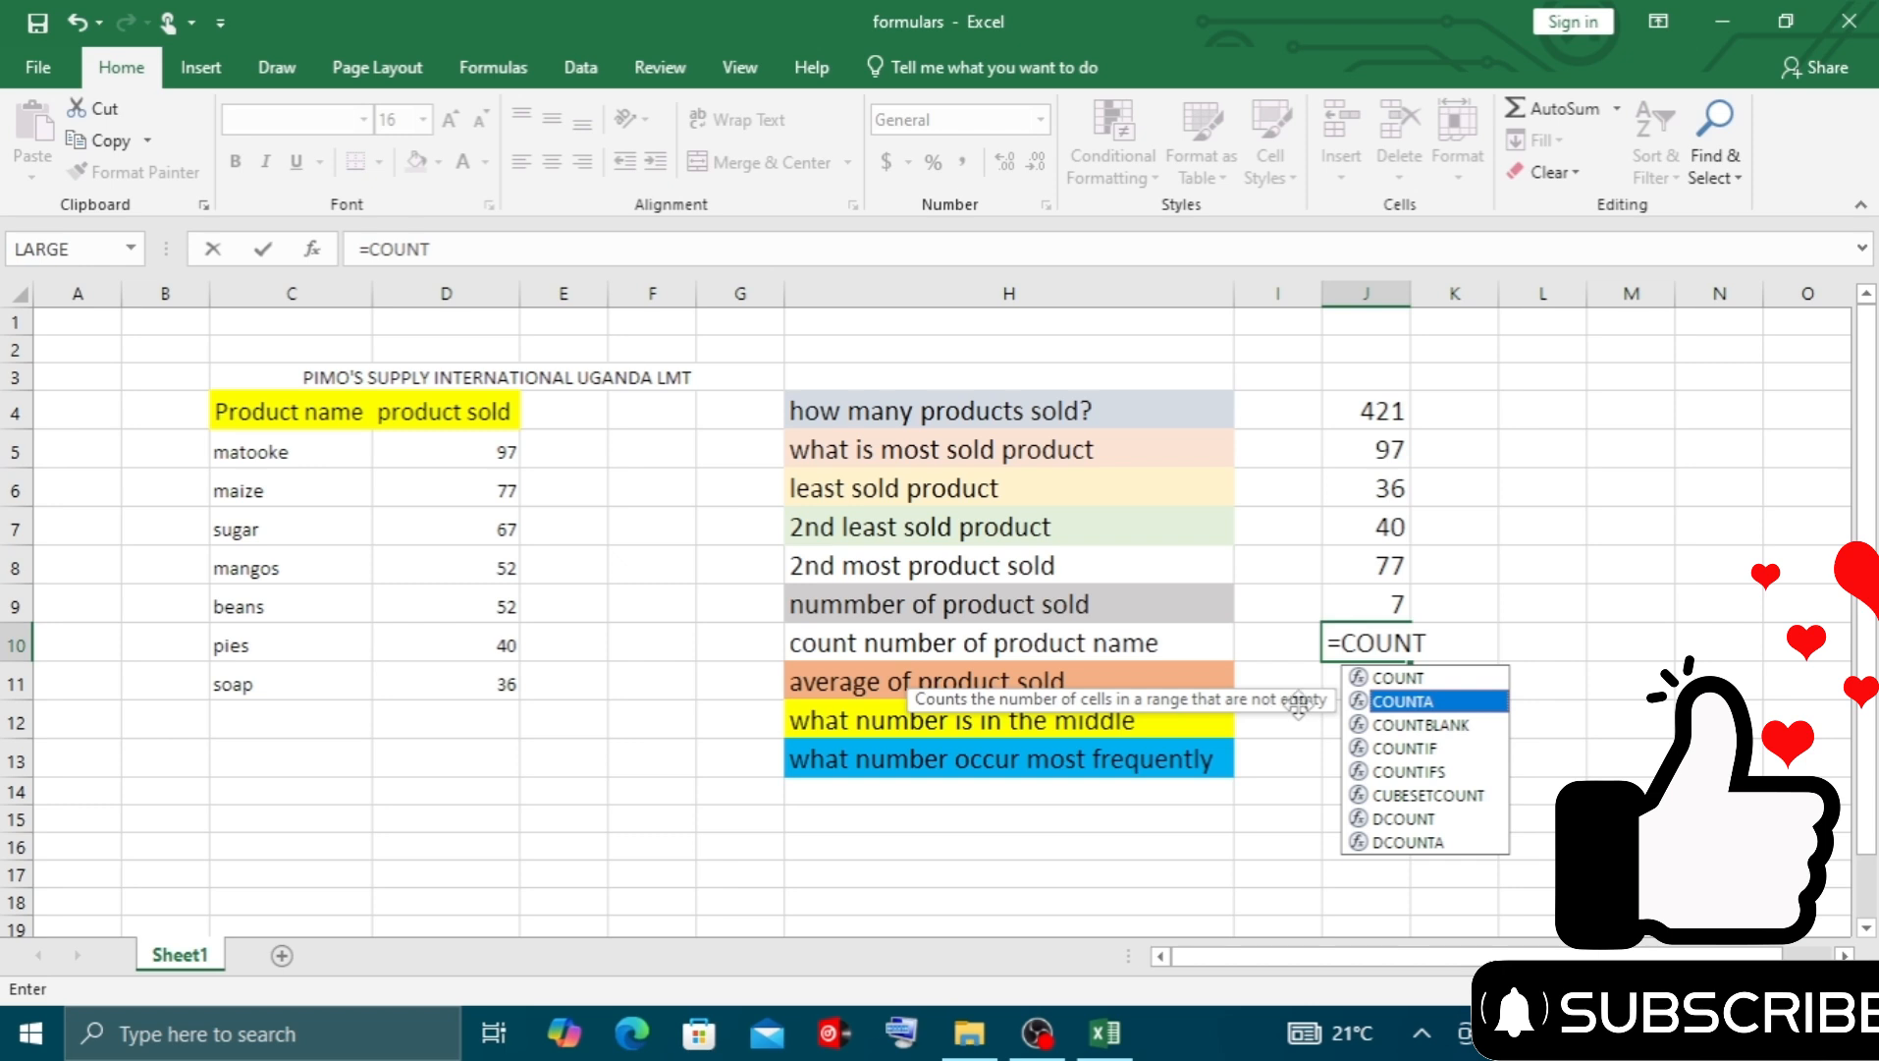
click(1396, 726)
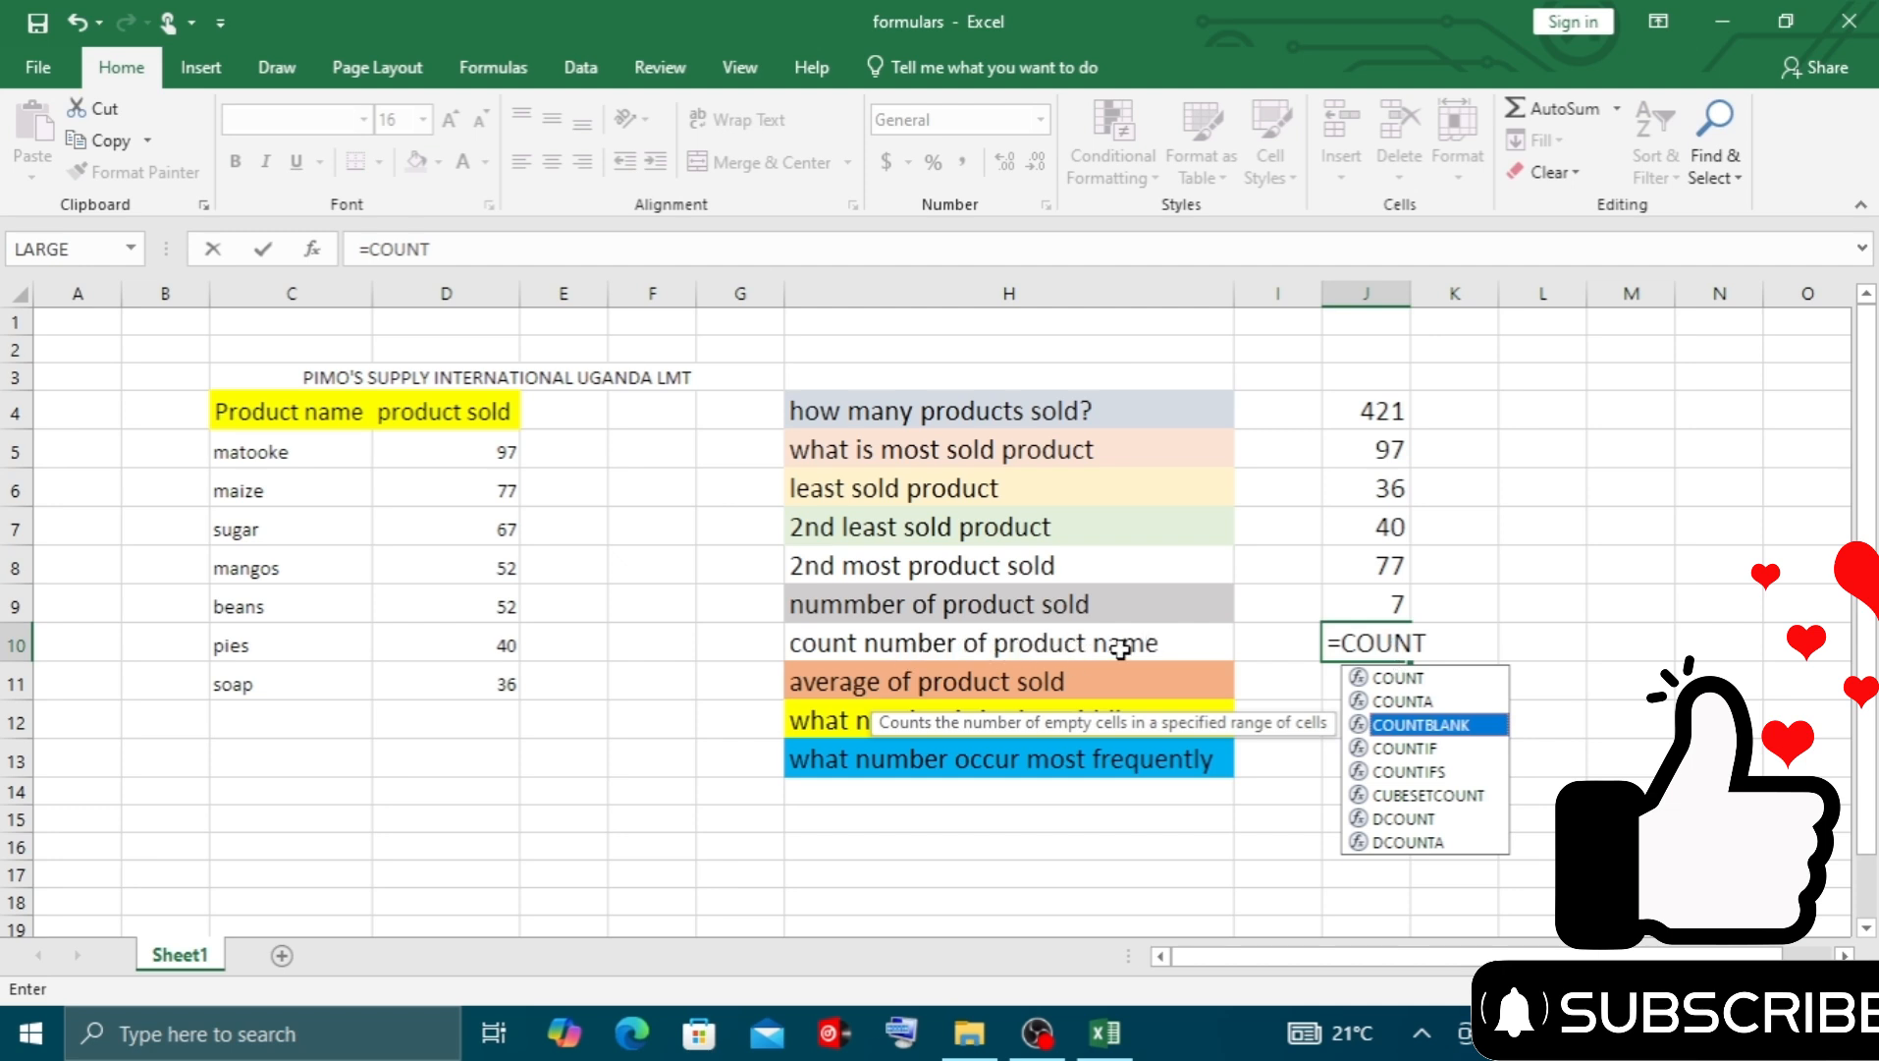
click(1404, 702)
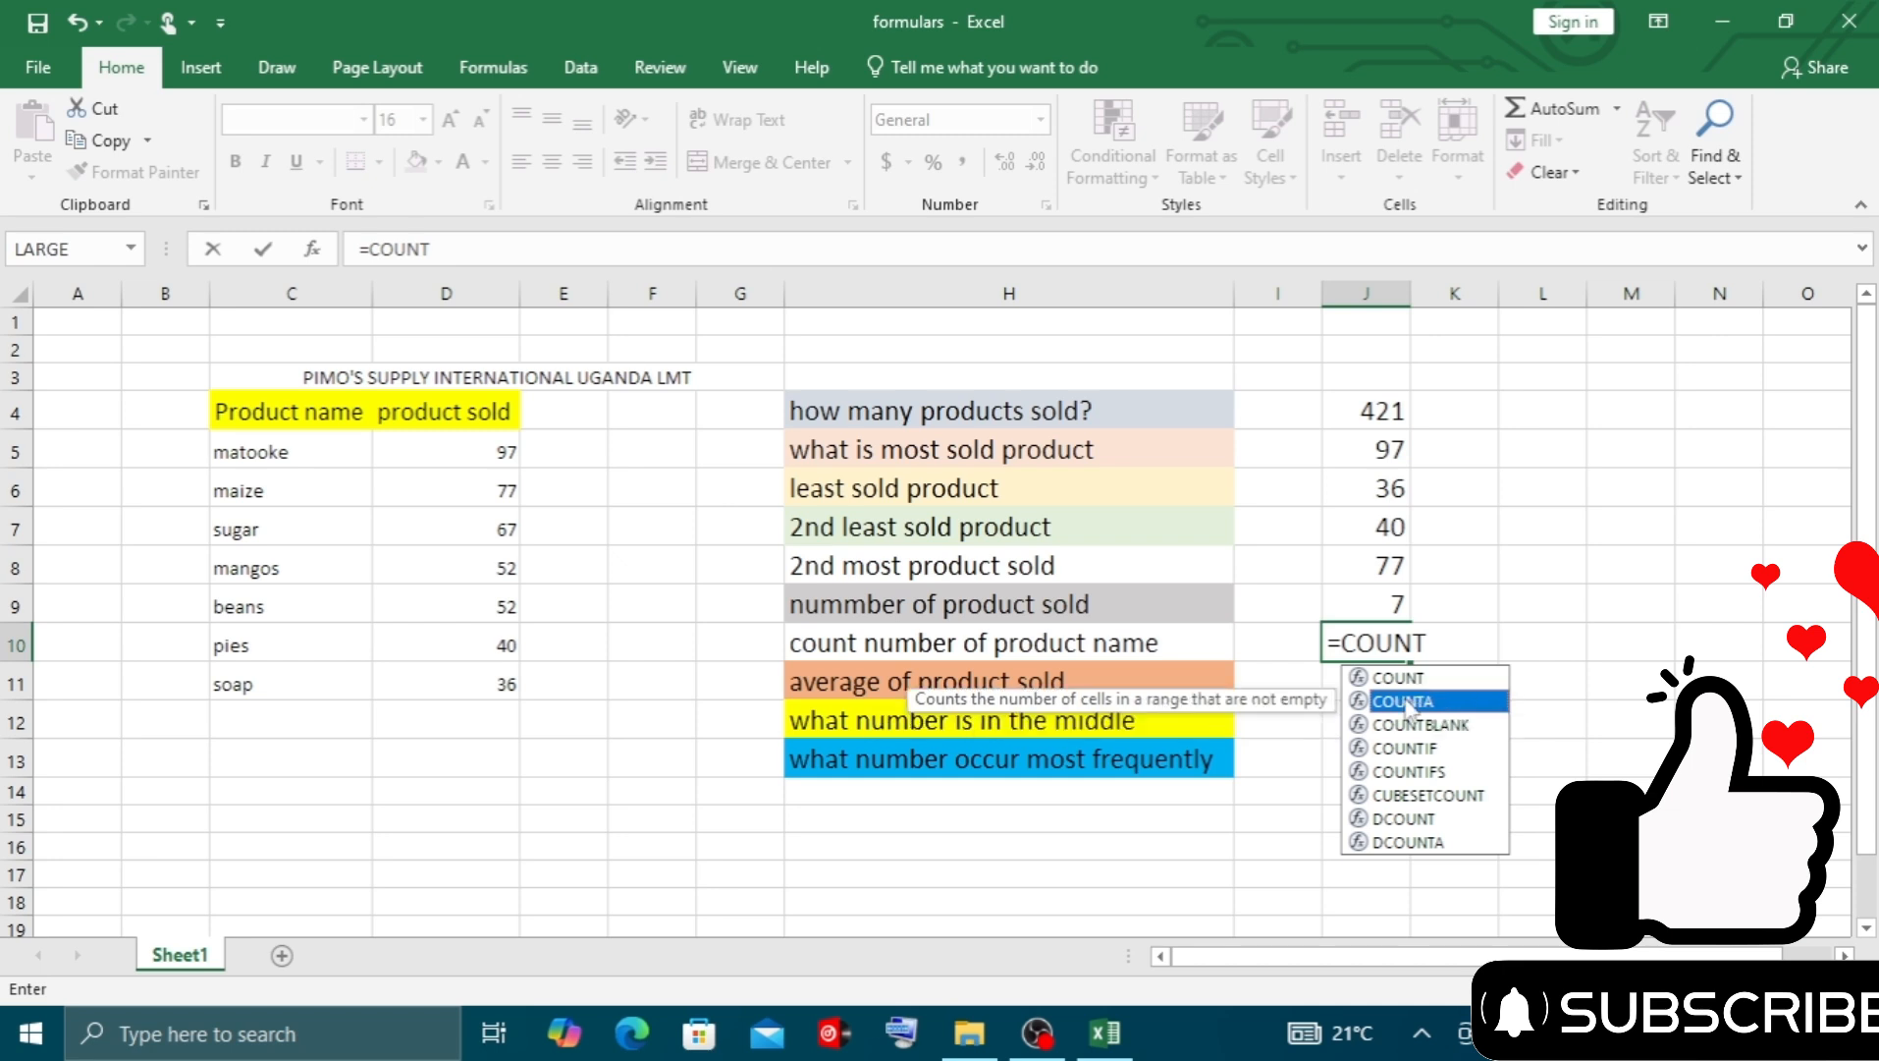
double_click(1404, 701)
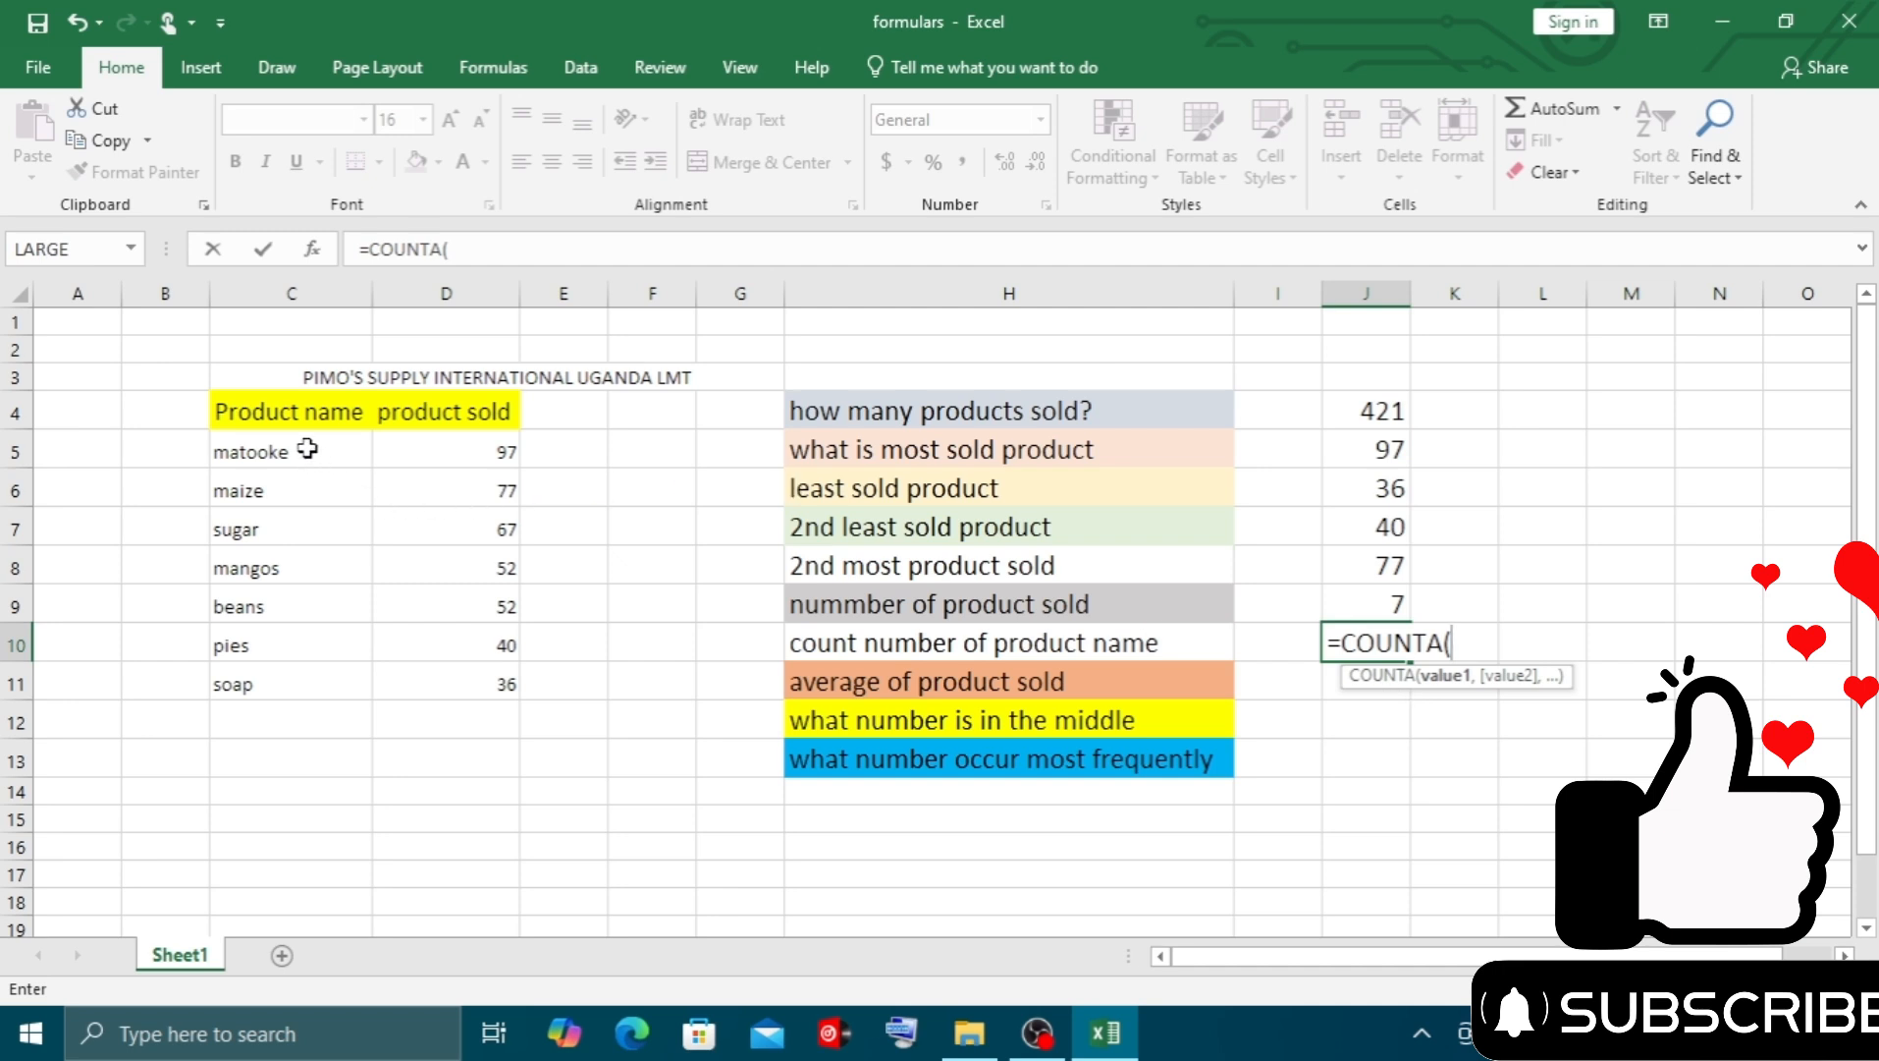
drag(300, 454, 287, 671)
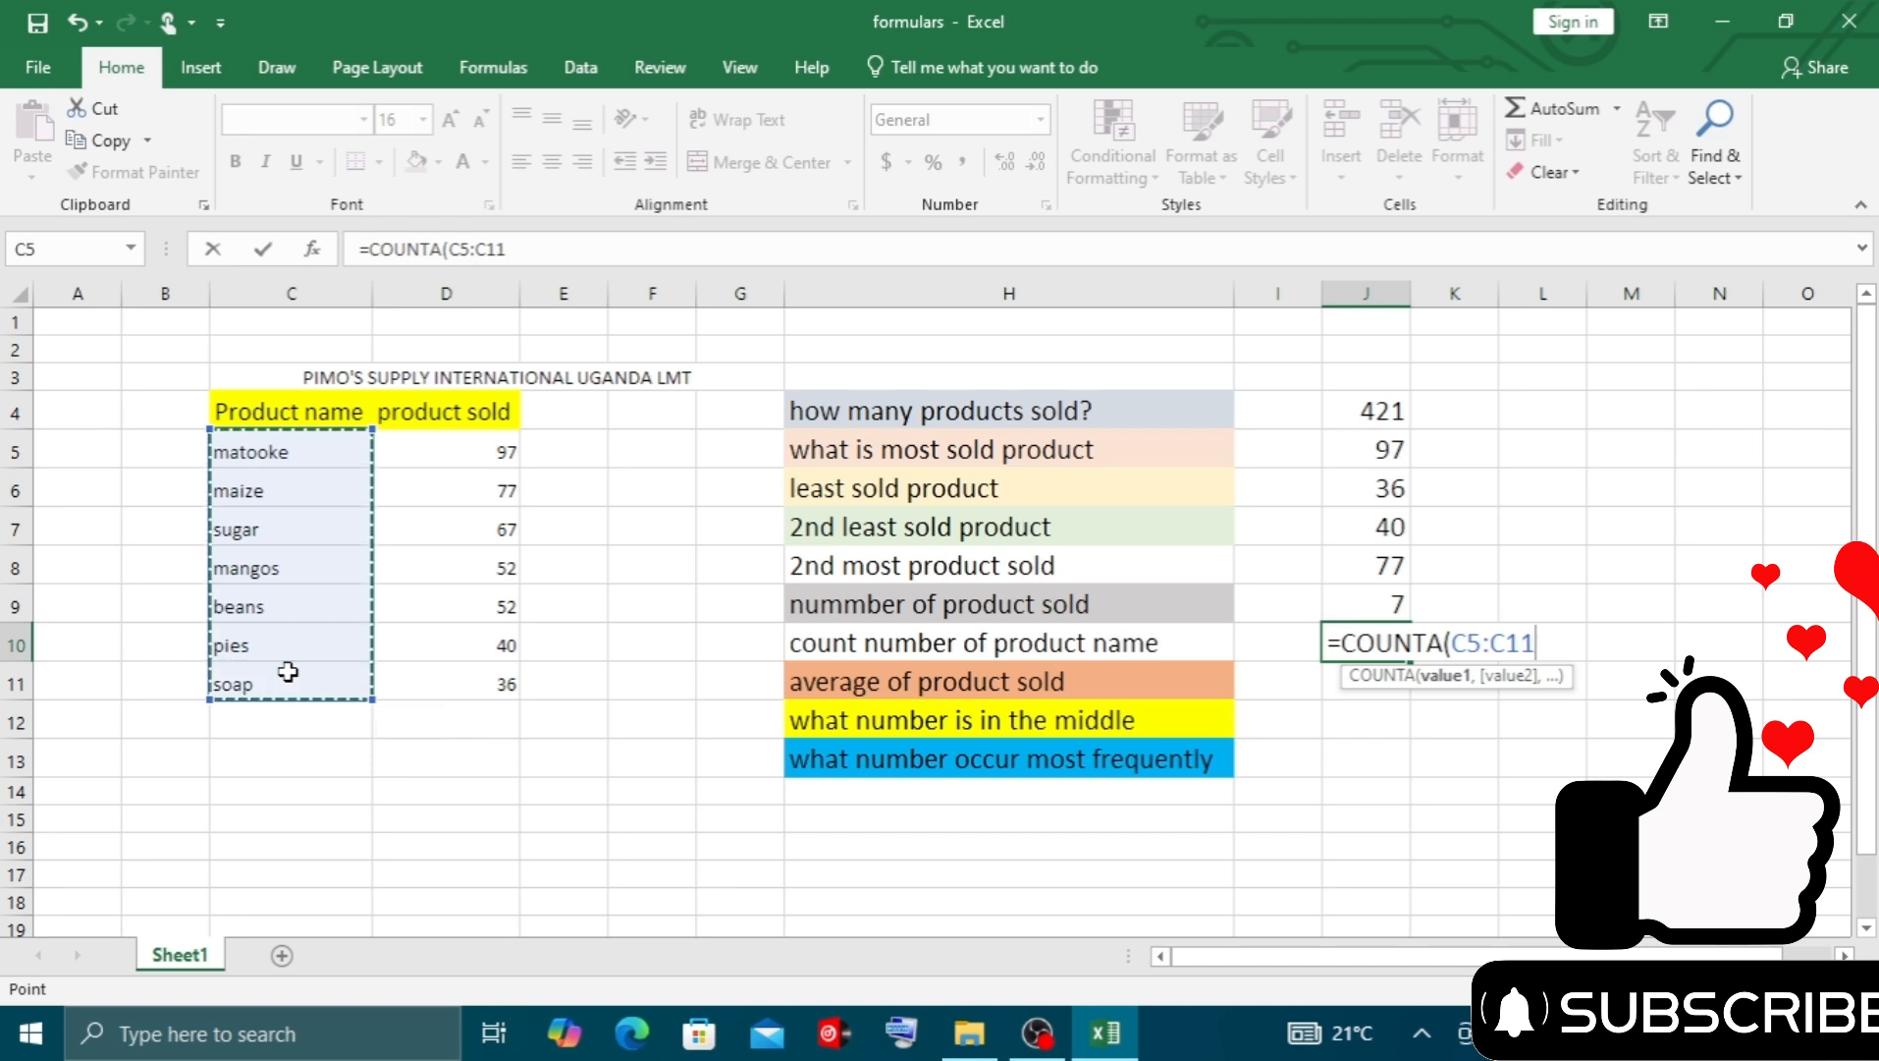
text())
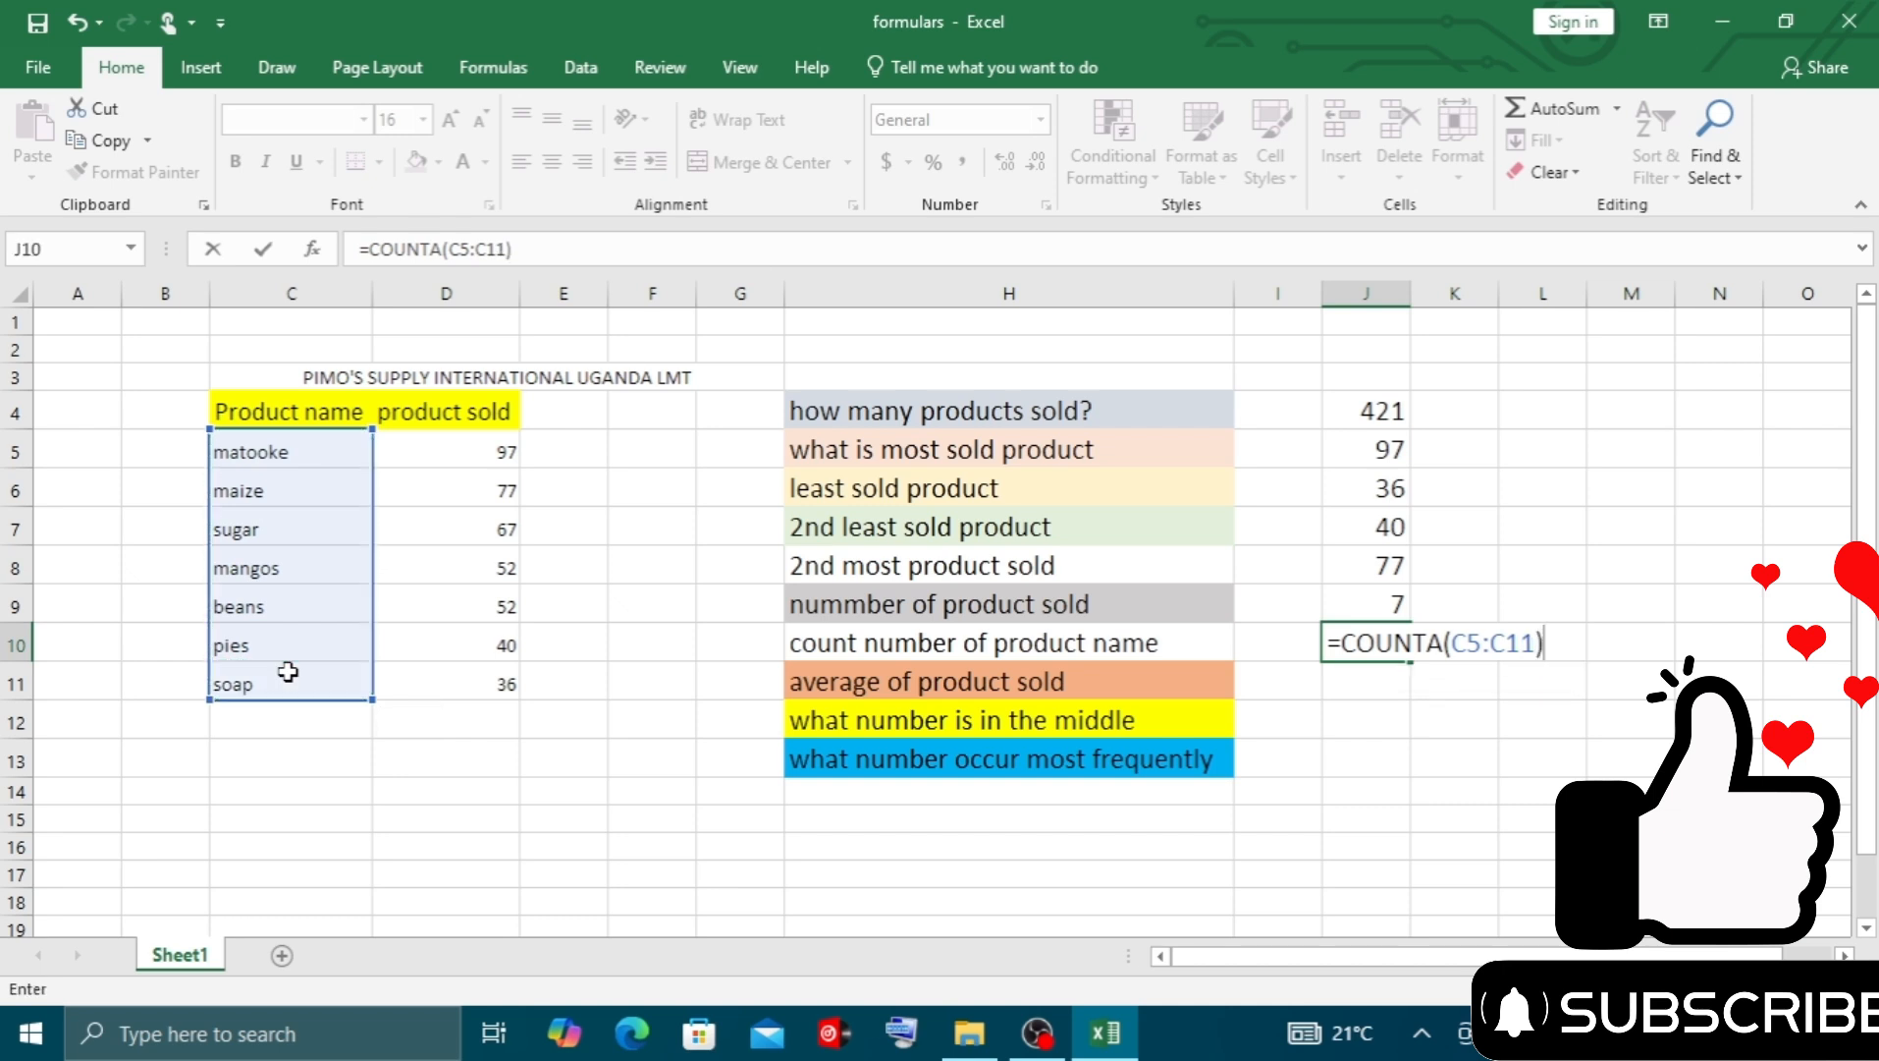
key(Return)
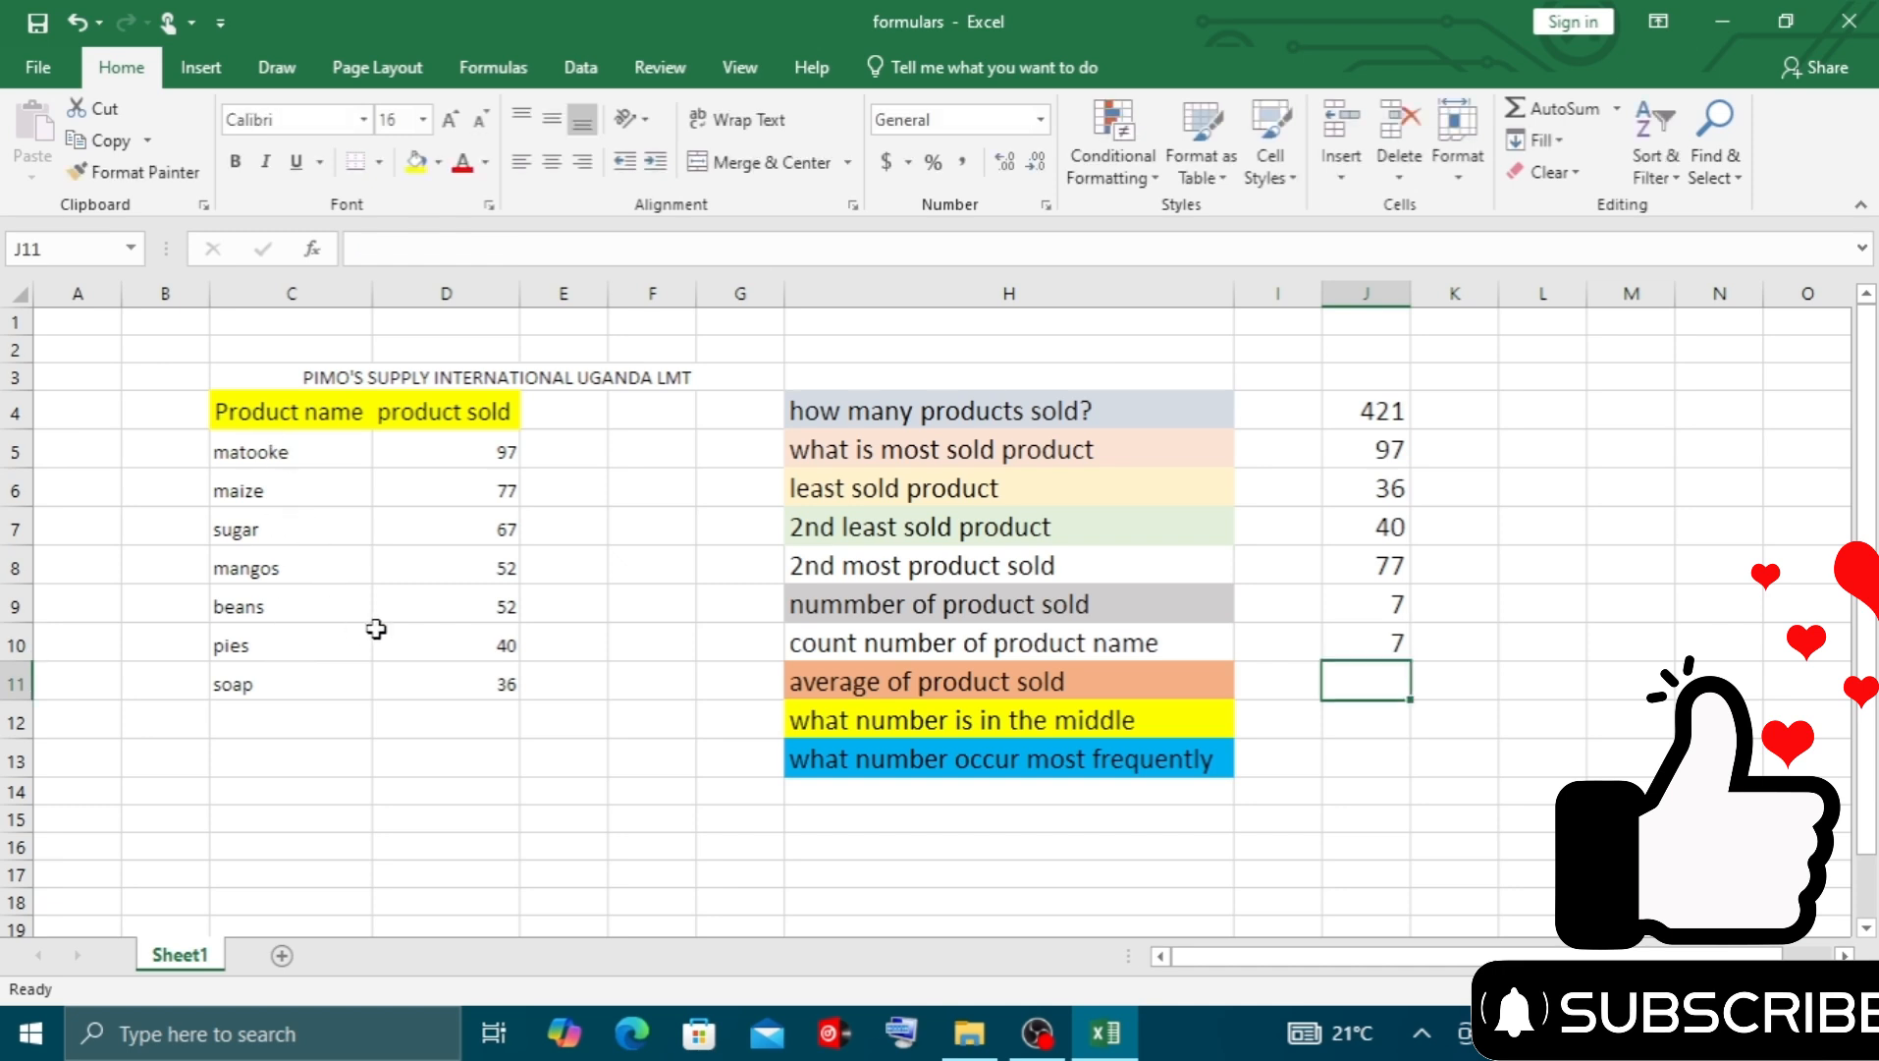
Try COUNT in place of COUNTA on the product names by changing the J10 formula to =COUNT(C5:C11)
click(1396, 645)
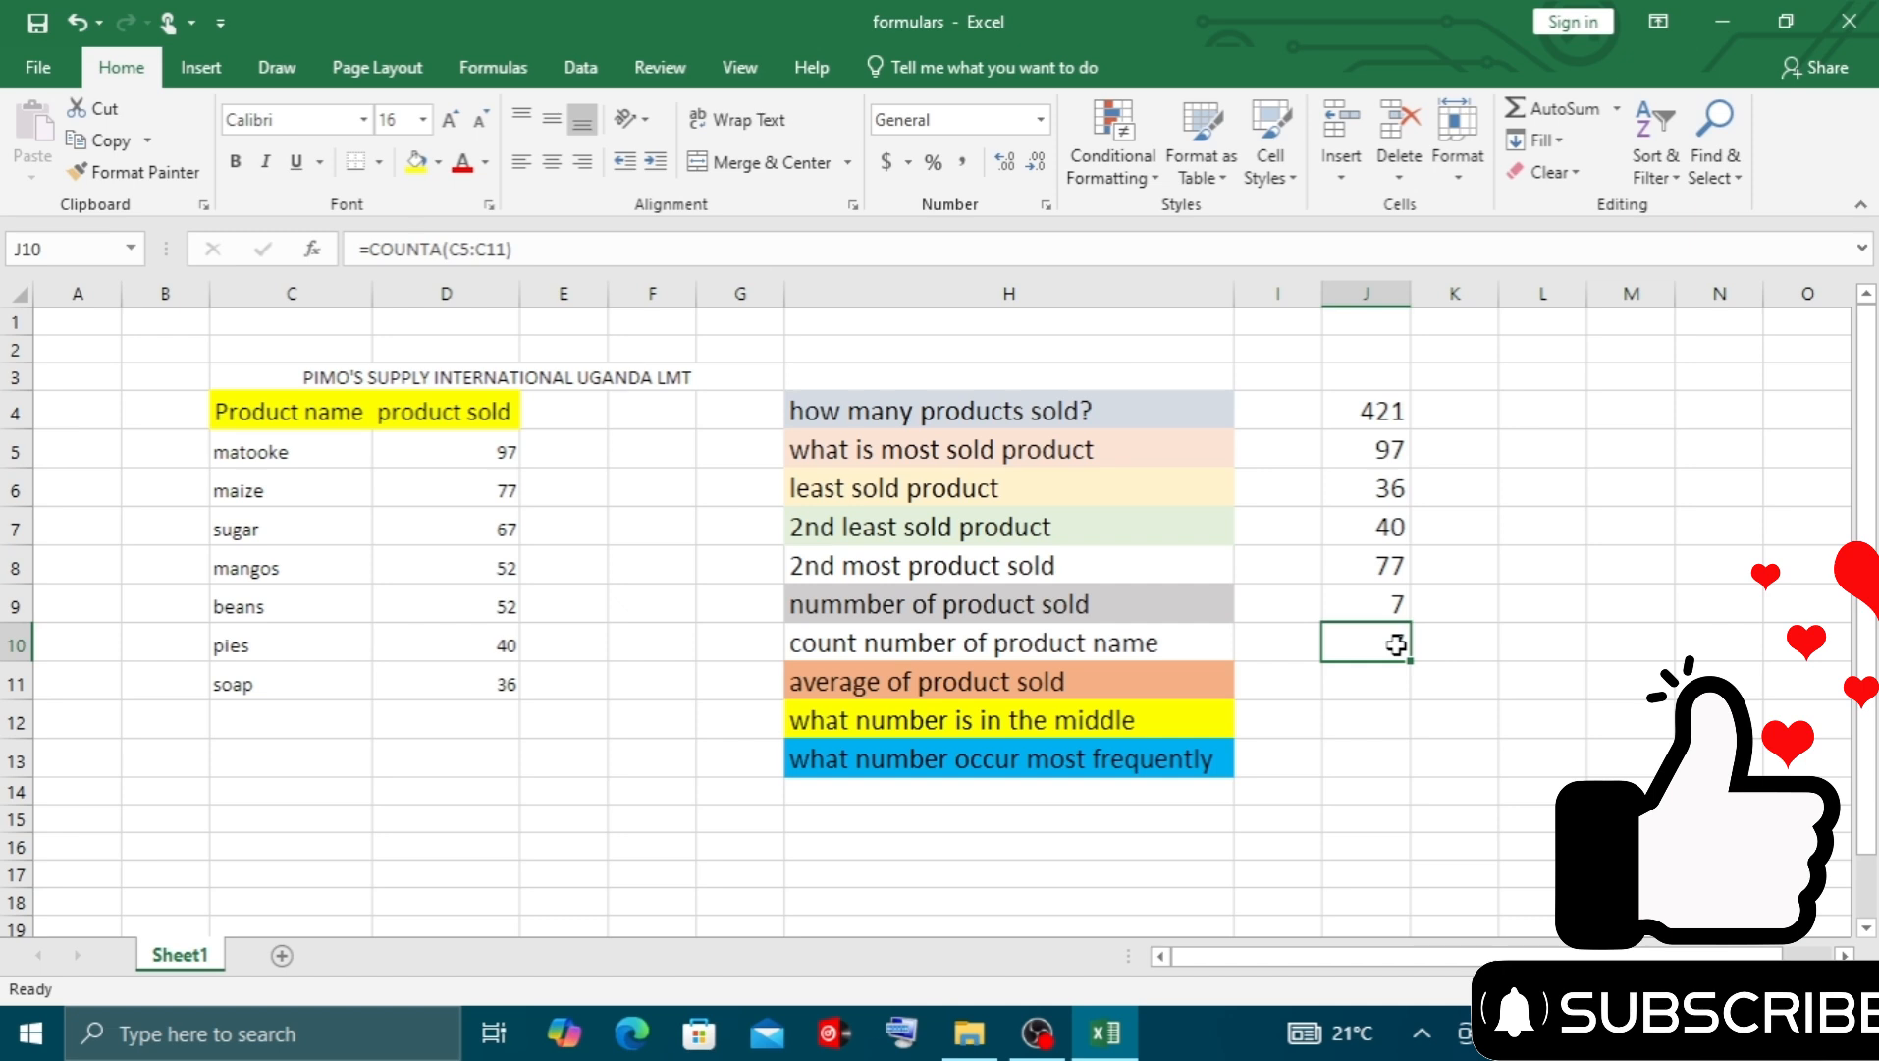
key(Return)
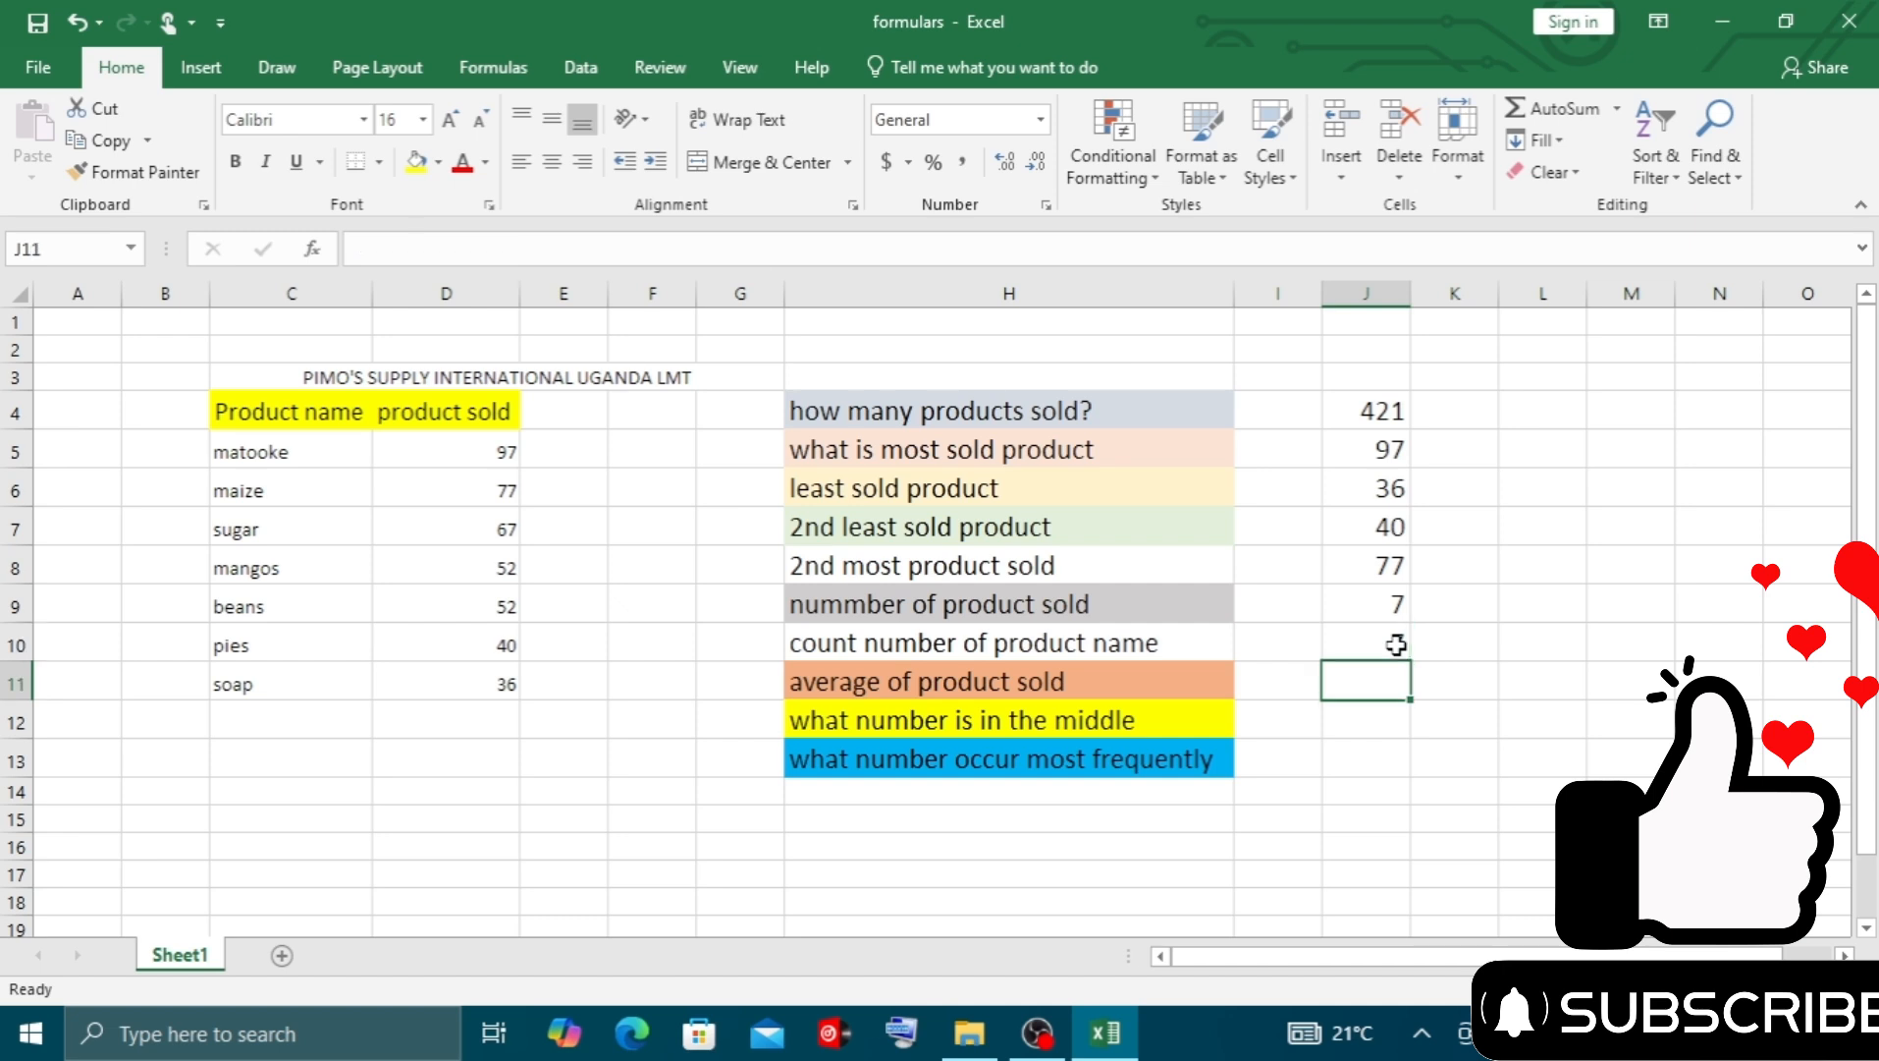
double_click(1397, 644)
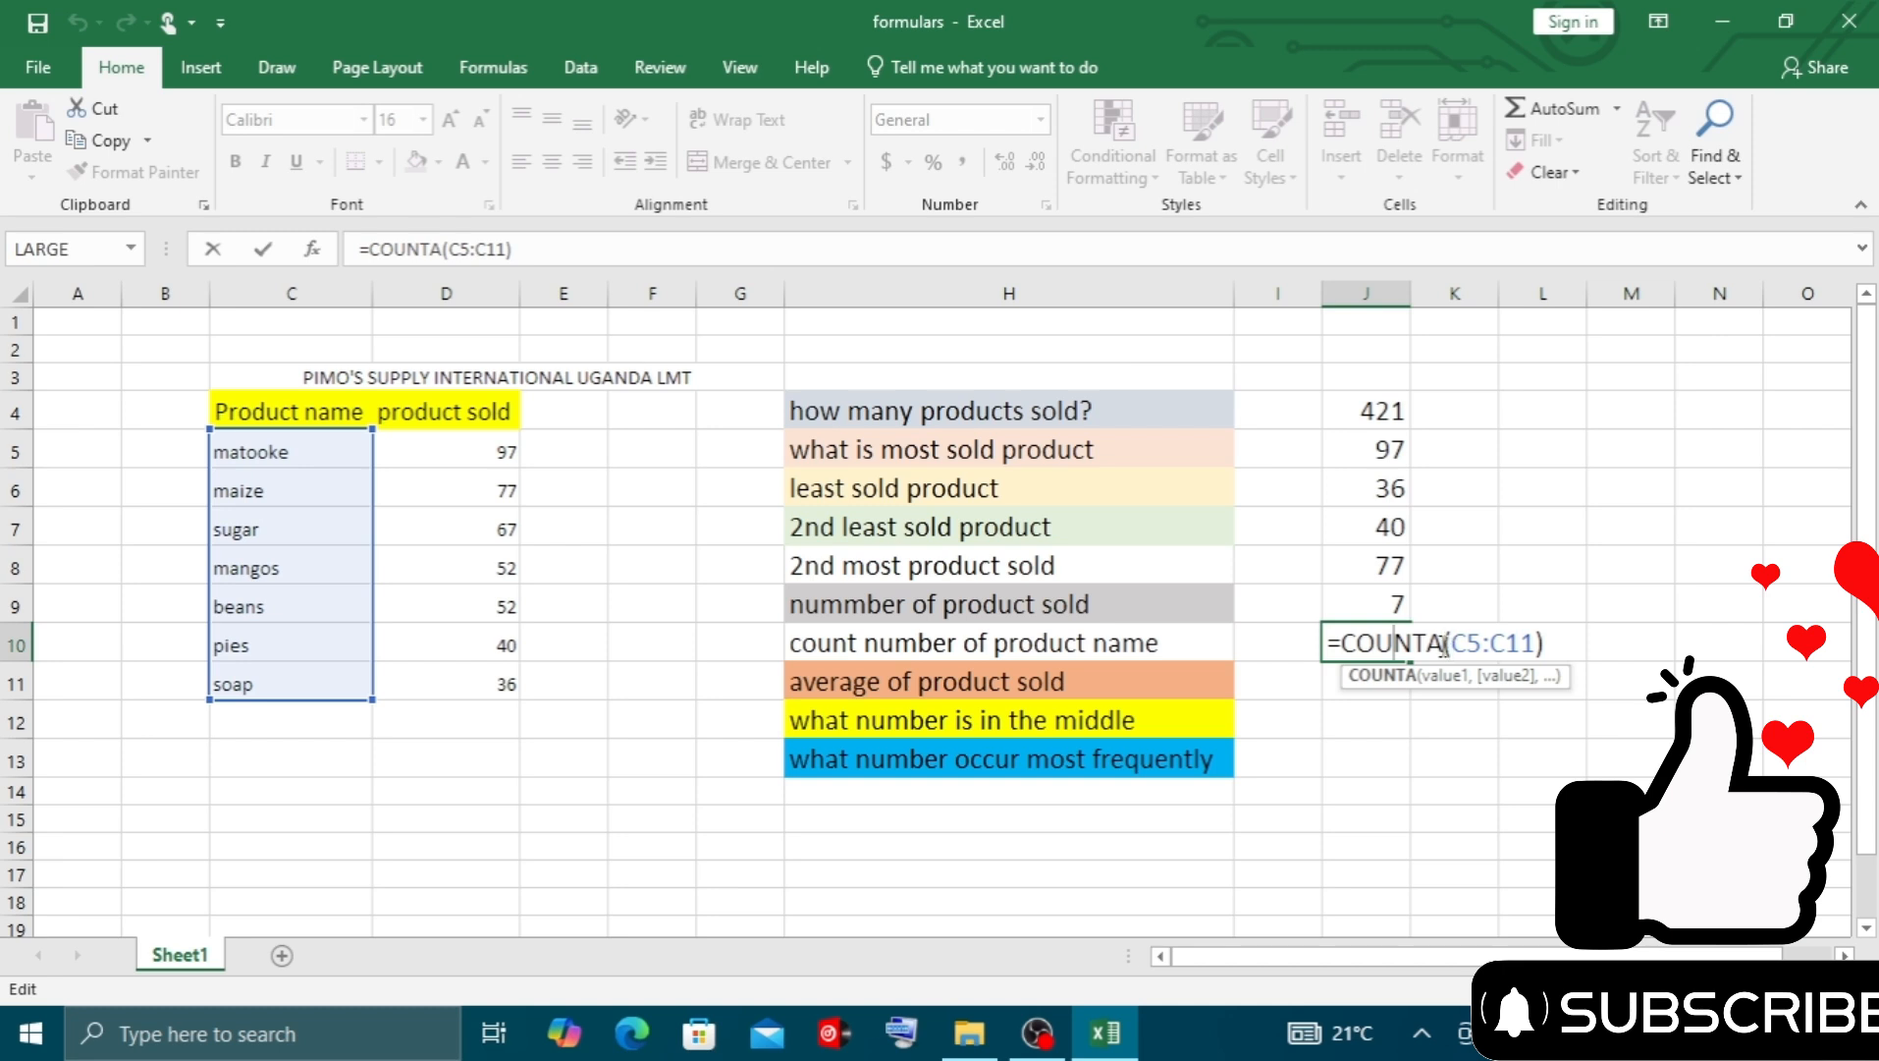
click(1443, 644)
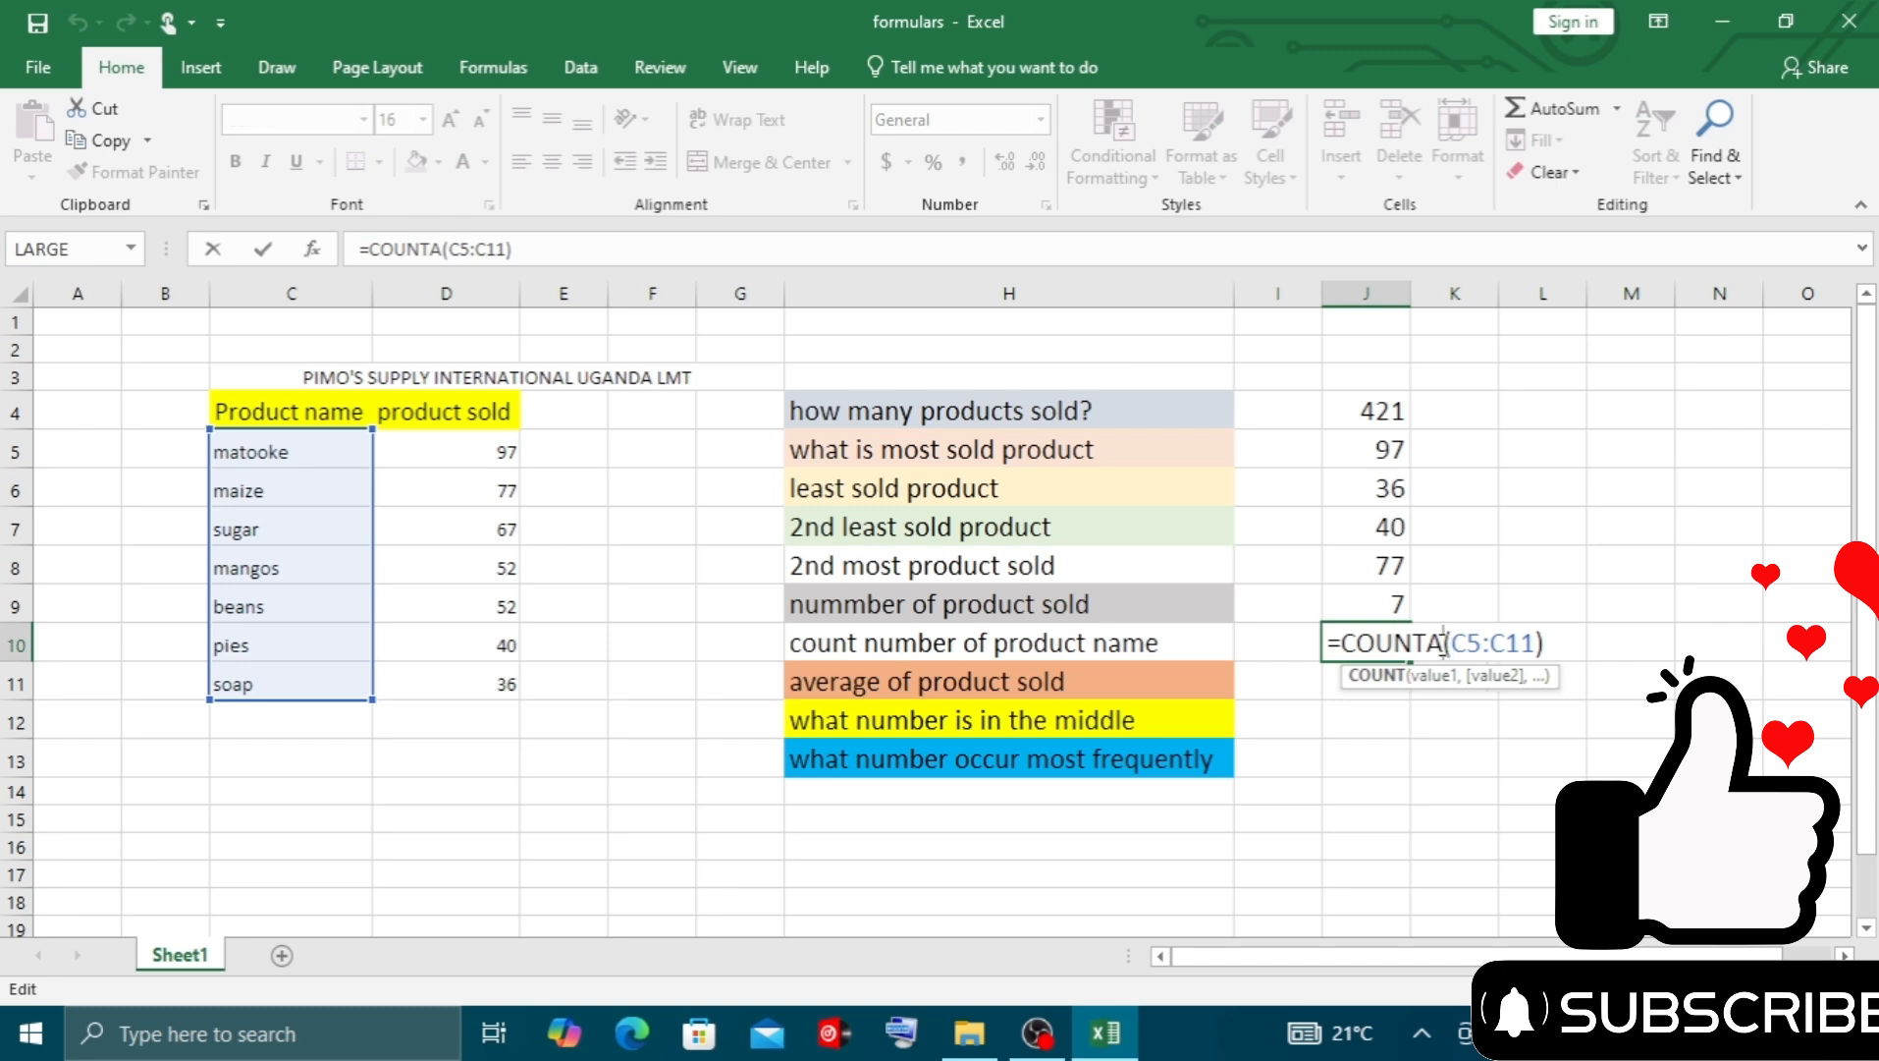
key(BackSpace)
key(Return)
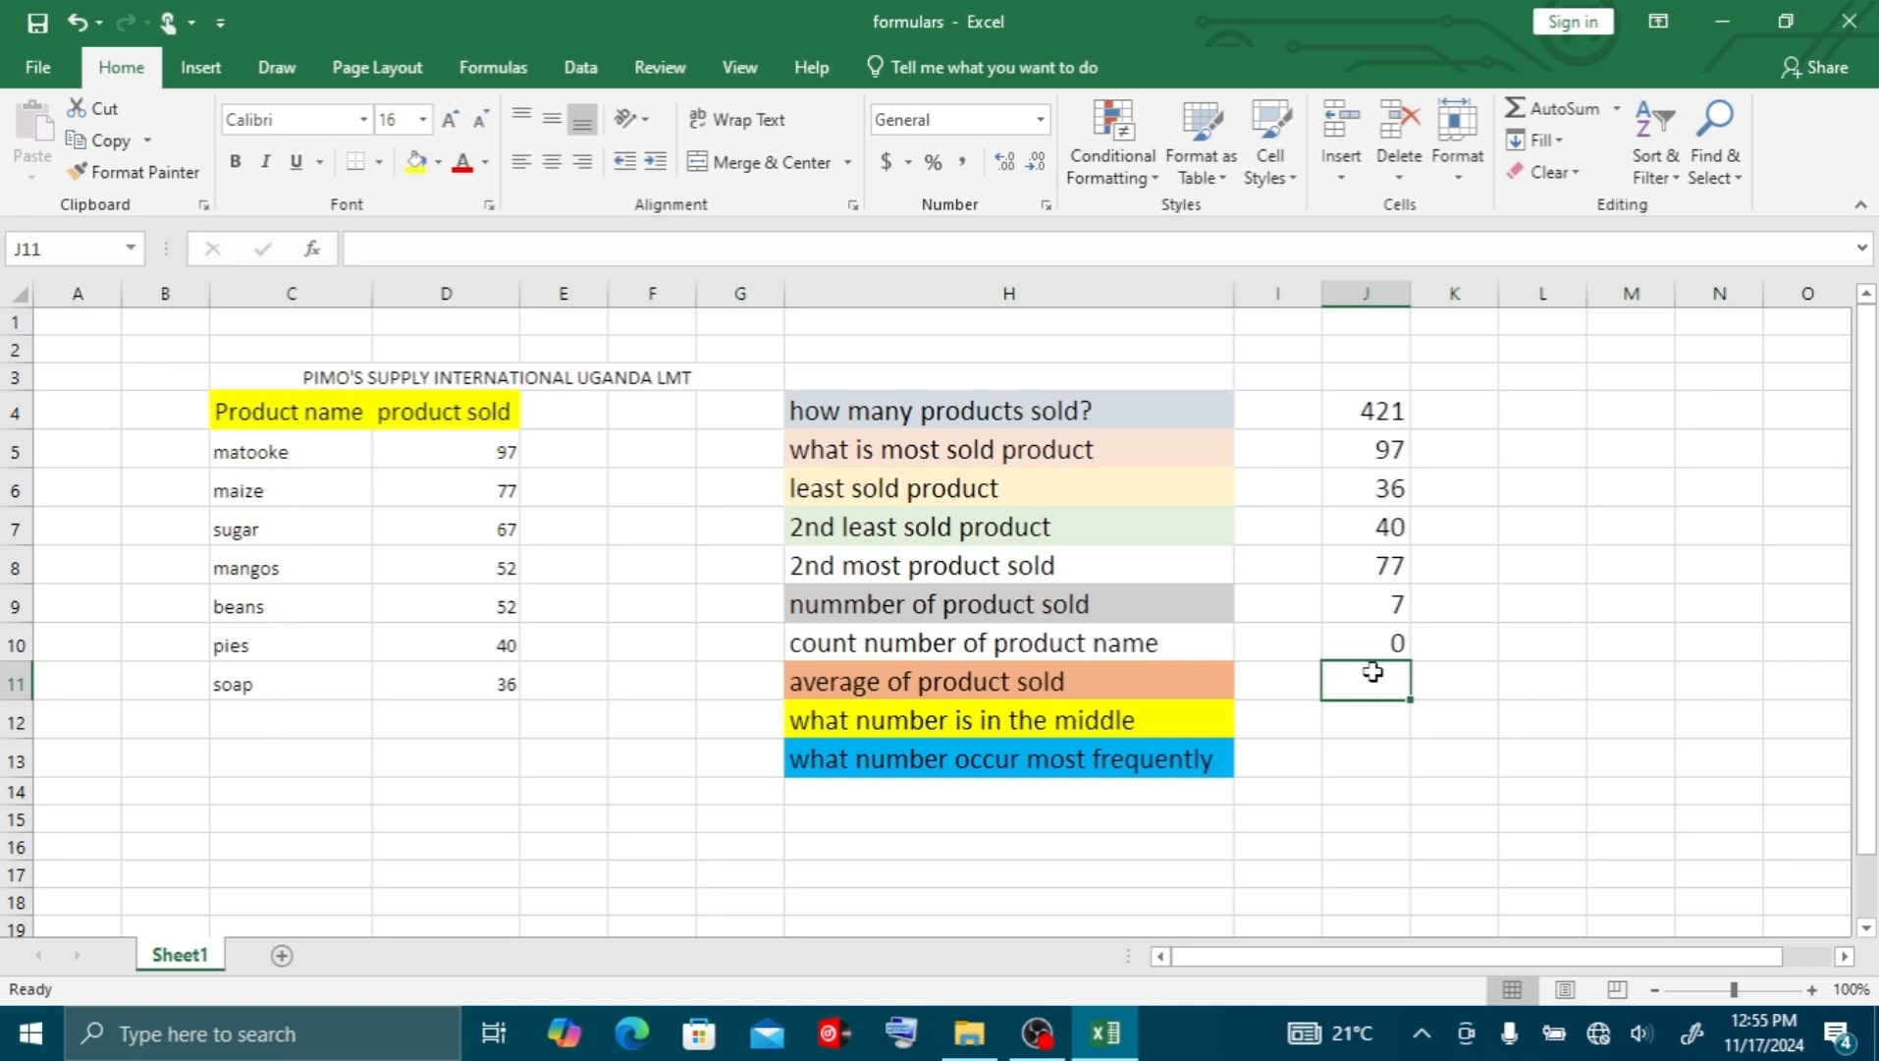
Restore the COUNTA function in J10 so the formula reads =COUNTA(C5:C11)
double_click(1389, 639)
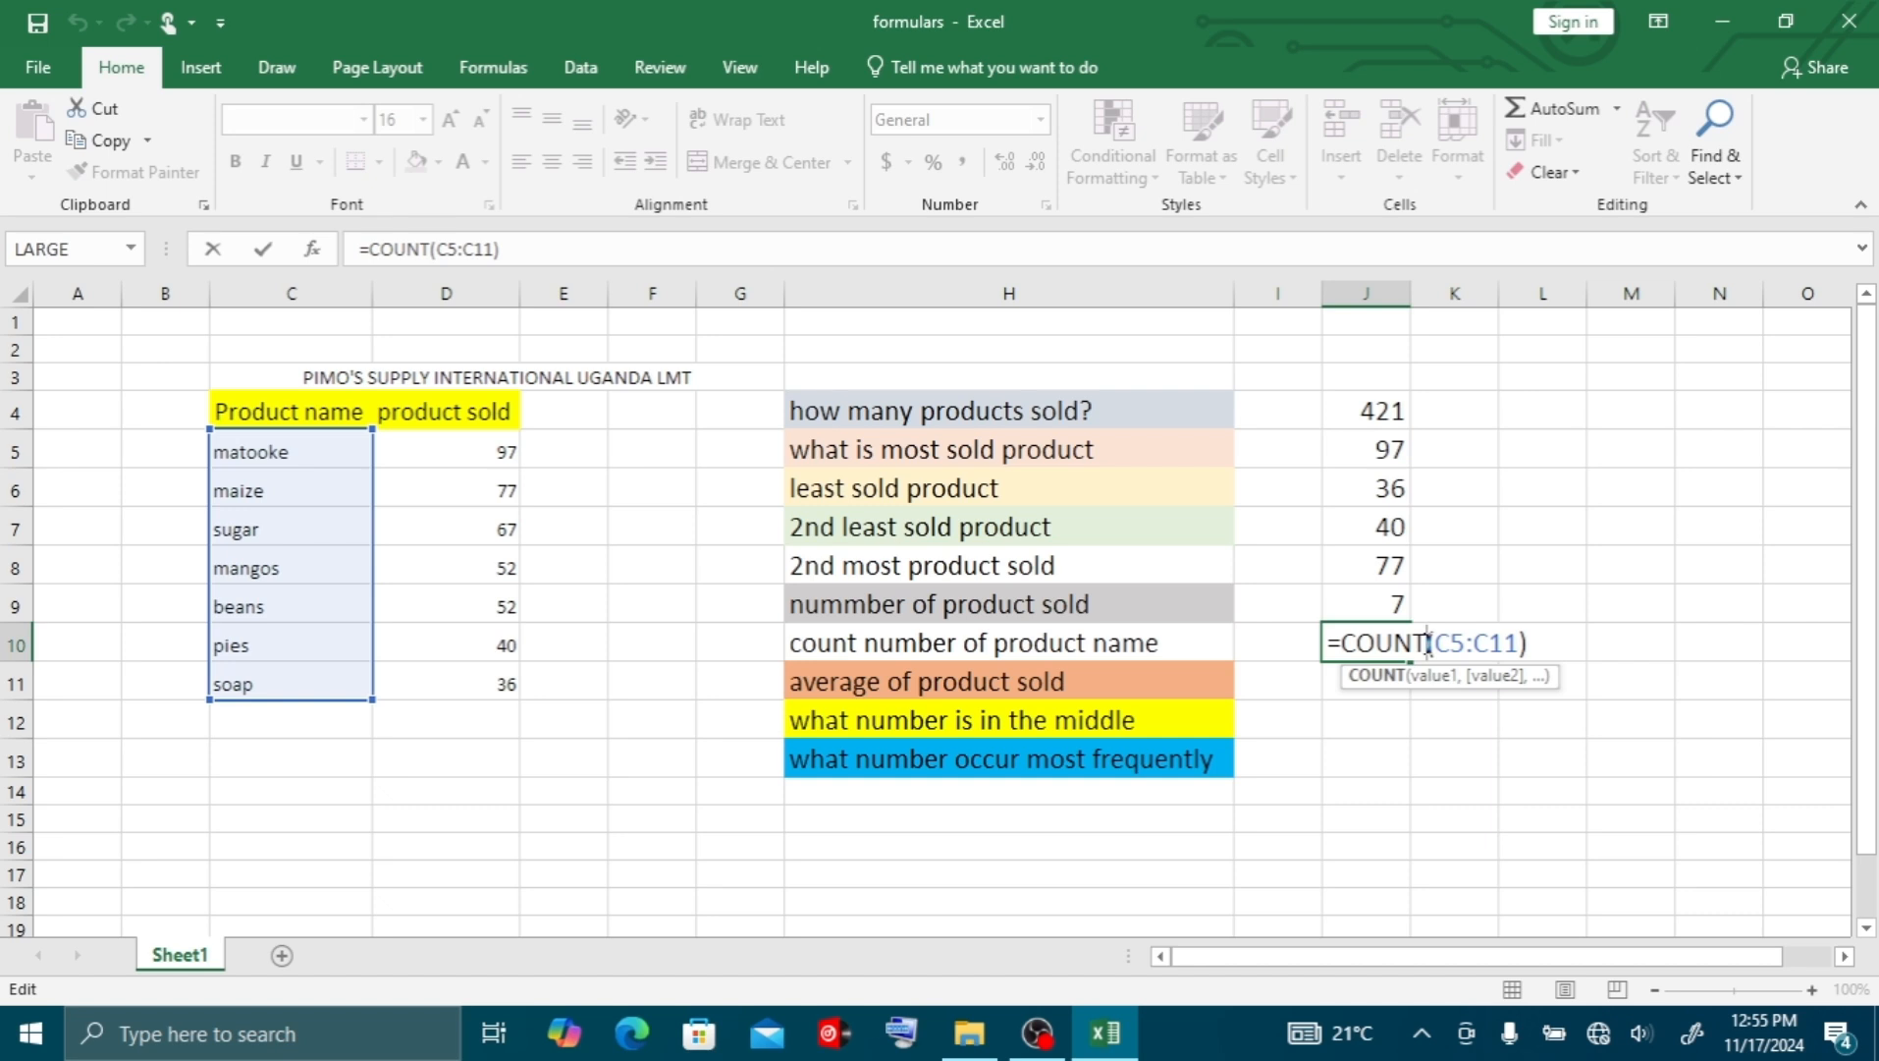
text(a)
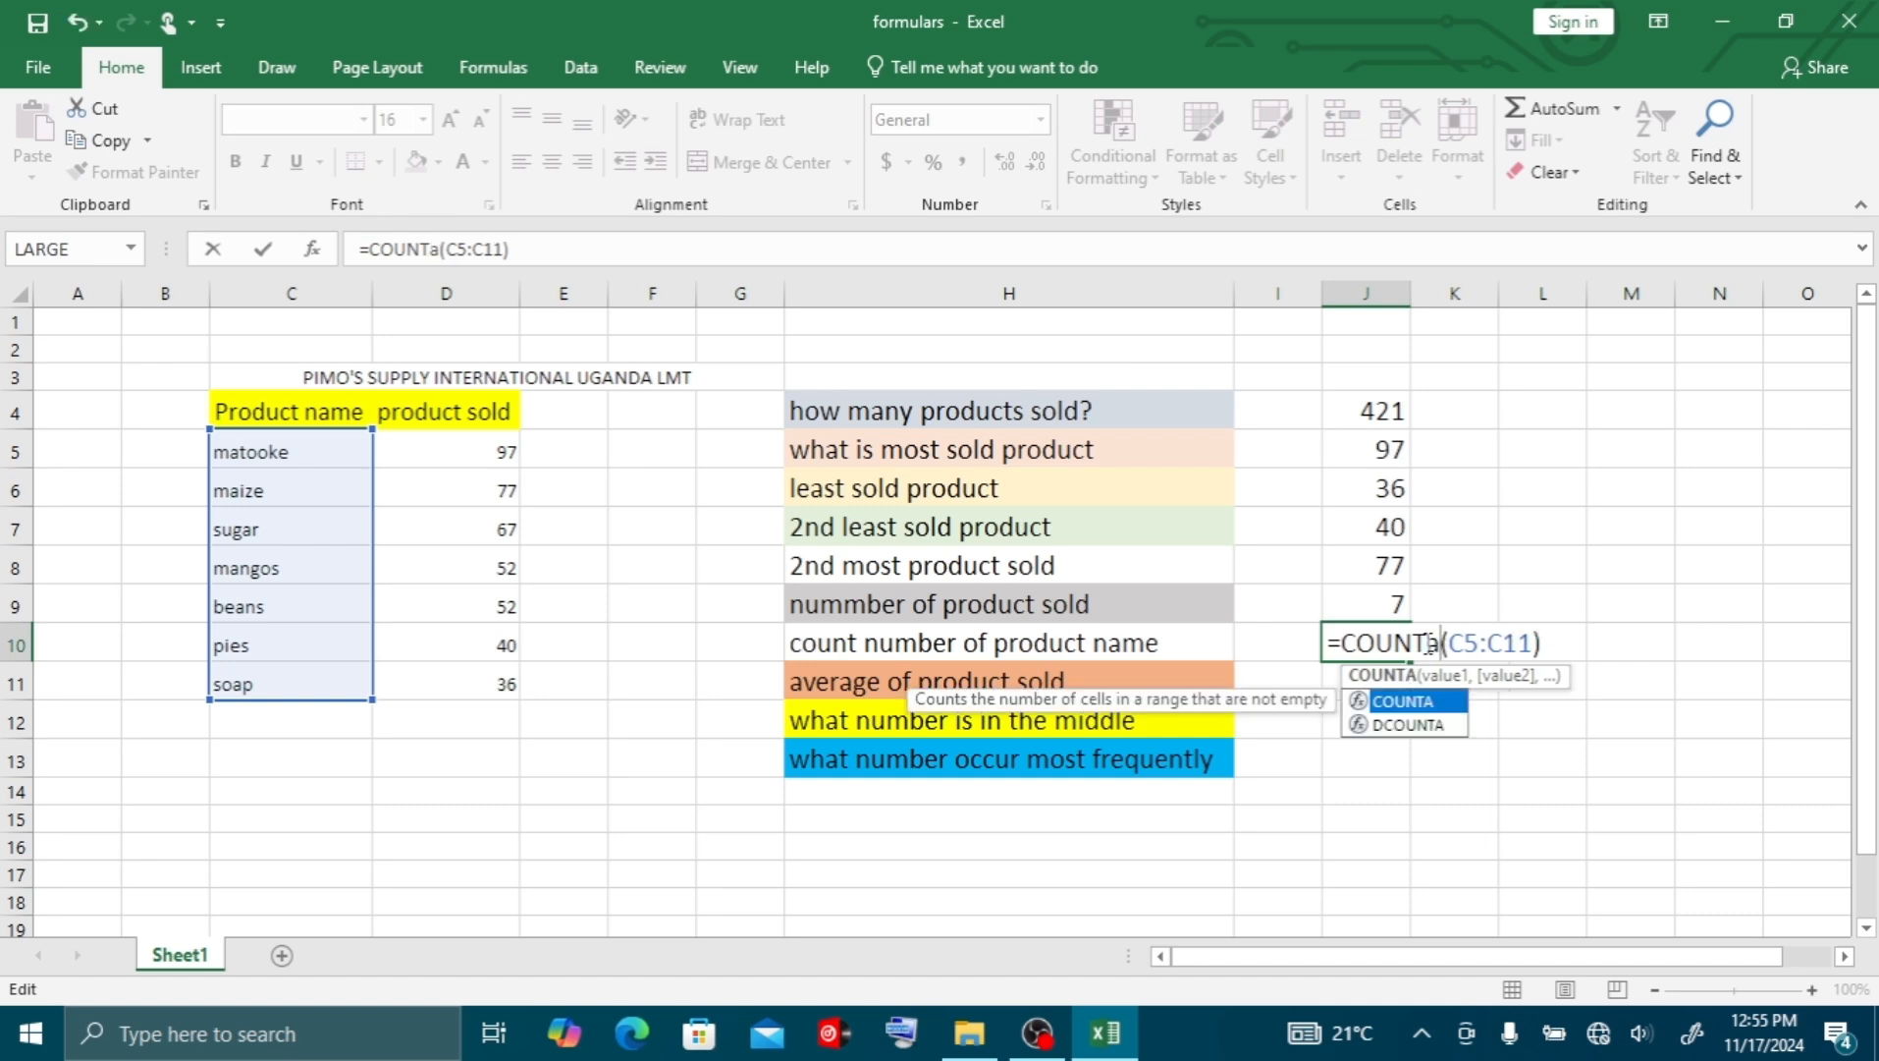
key(Return)
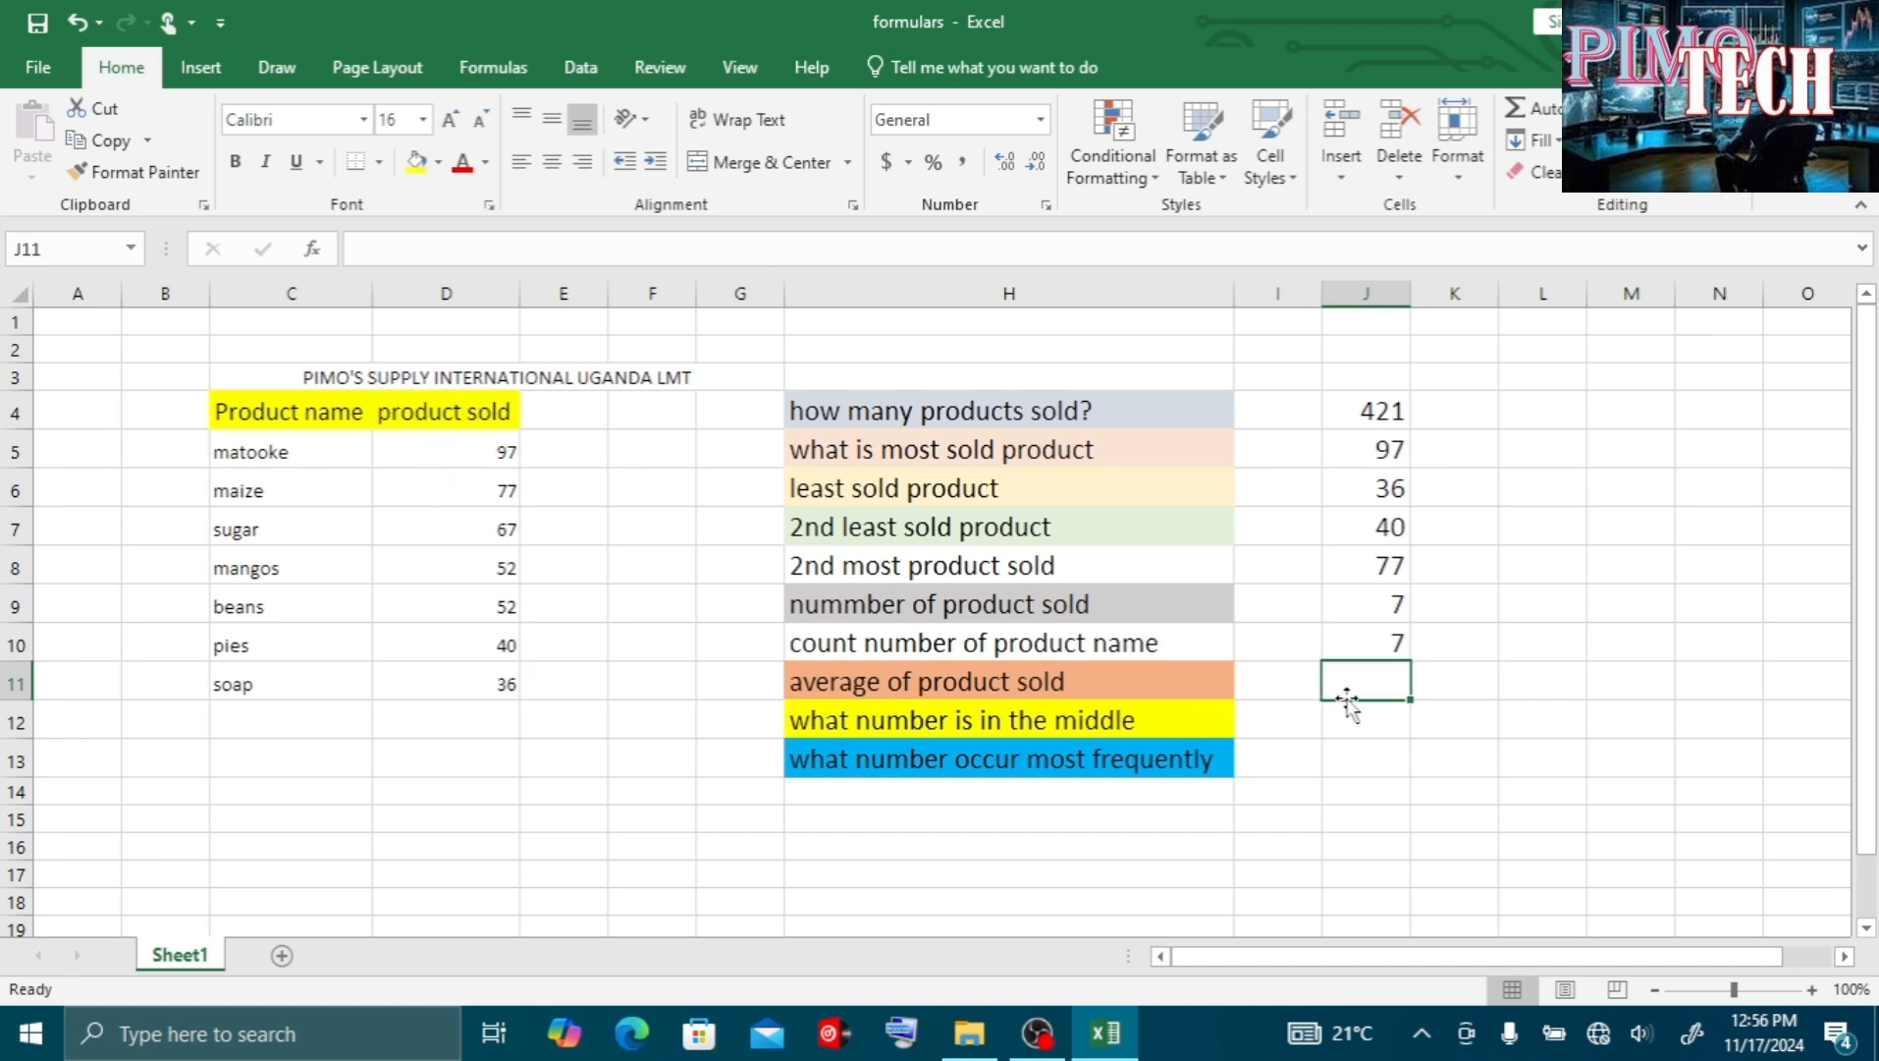
Calculate the average quantity sold in J11 with the formula =AVERAGE(D5:D11)
text(=)
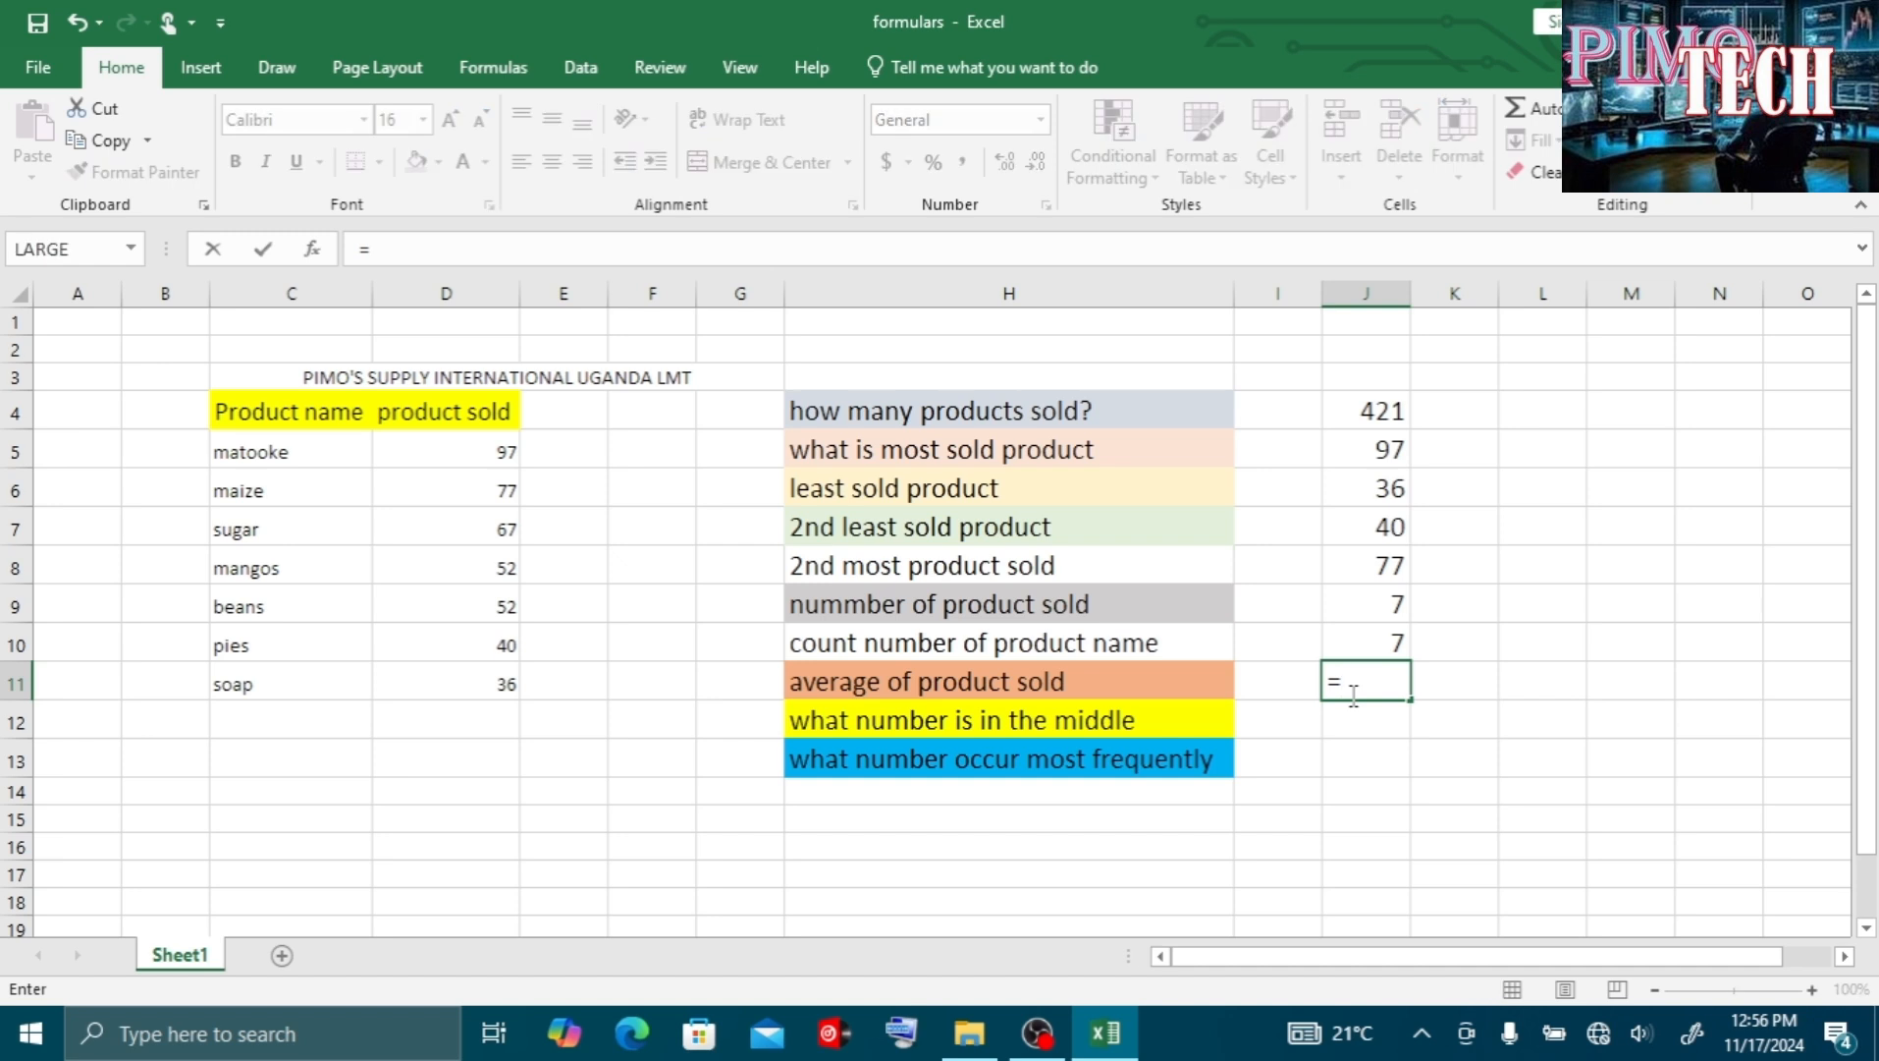
text(AV)
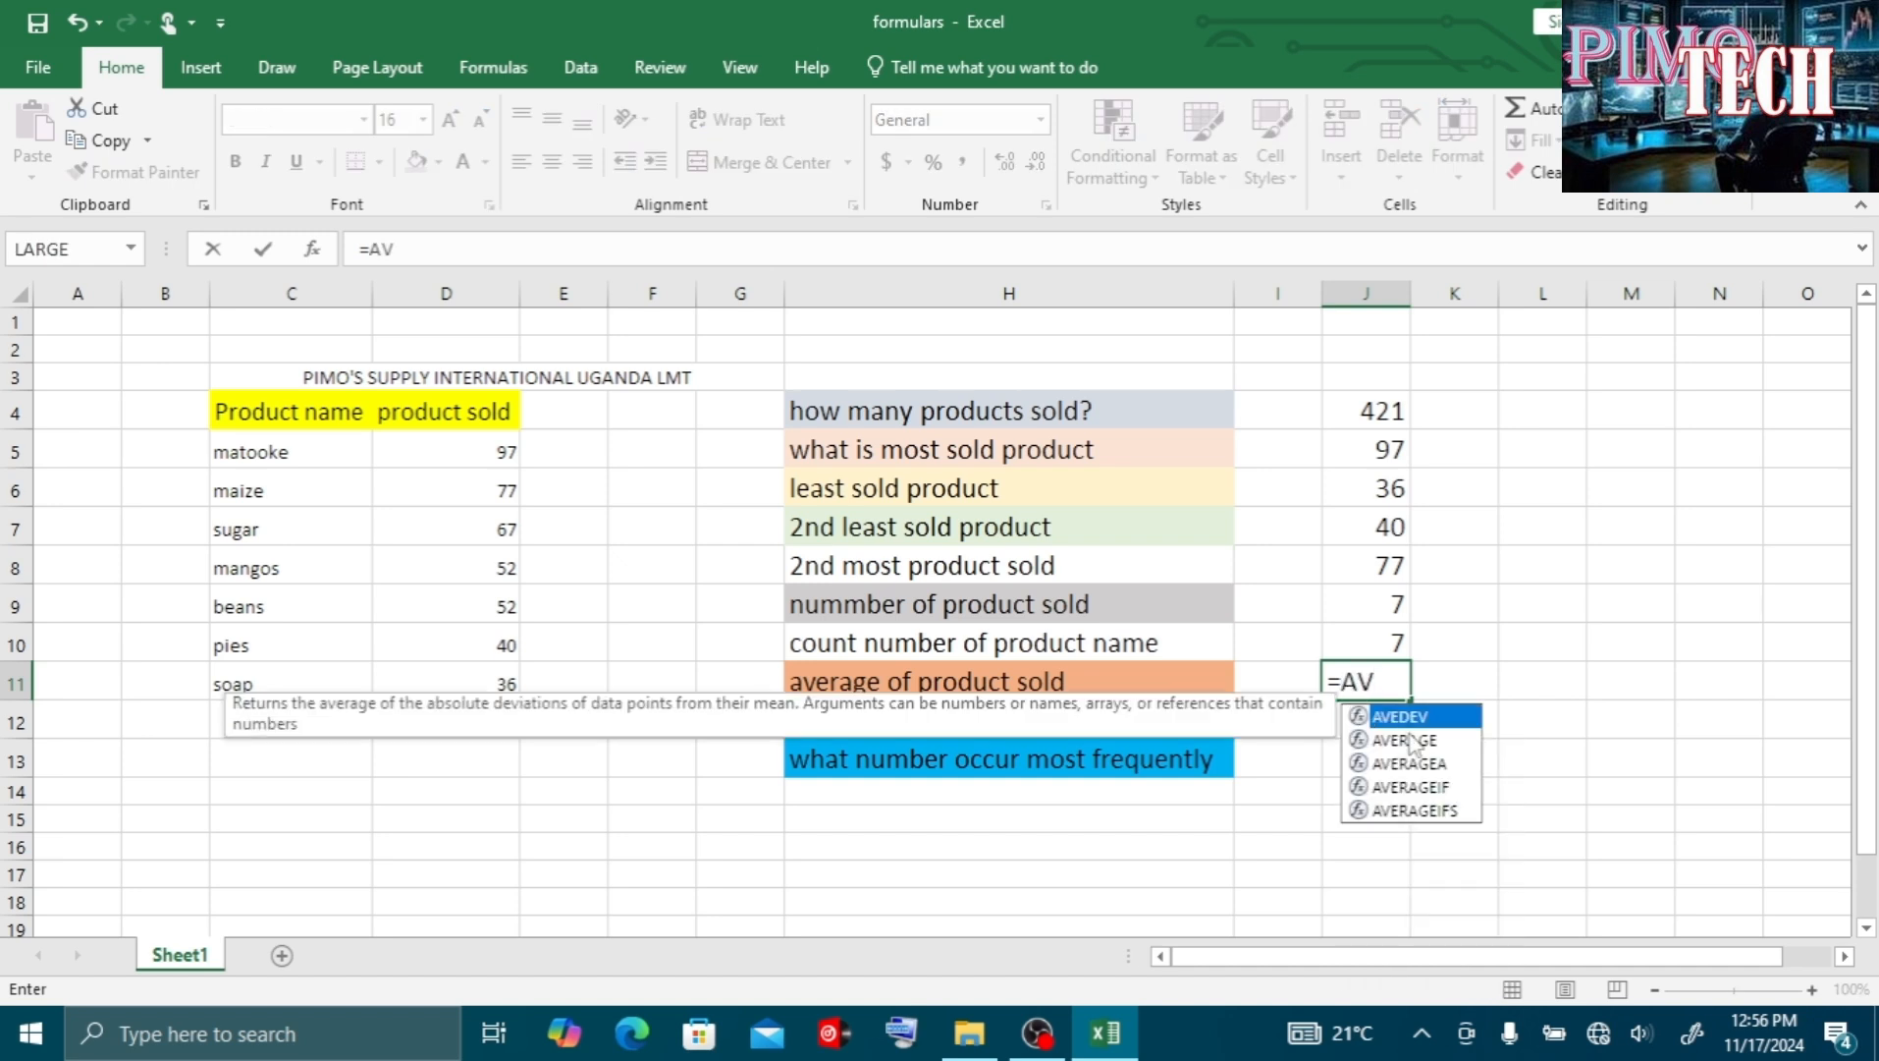
double_click(1414, 744)
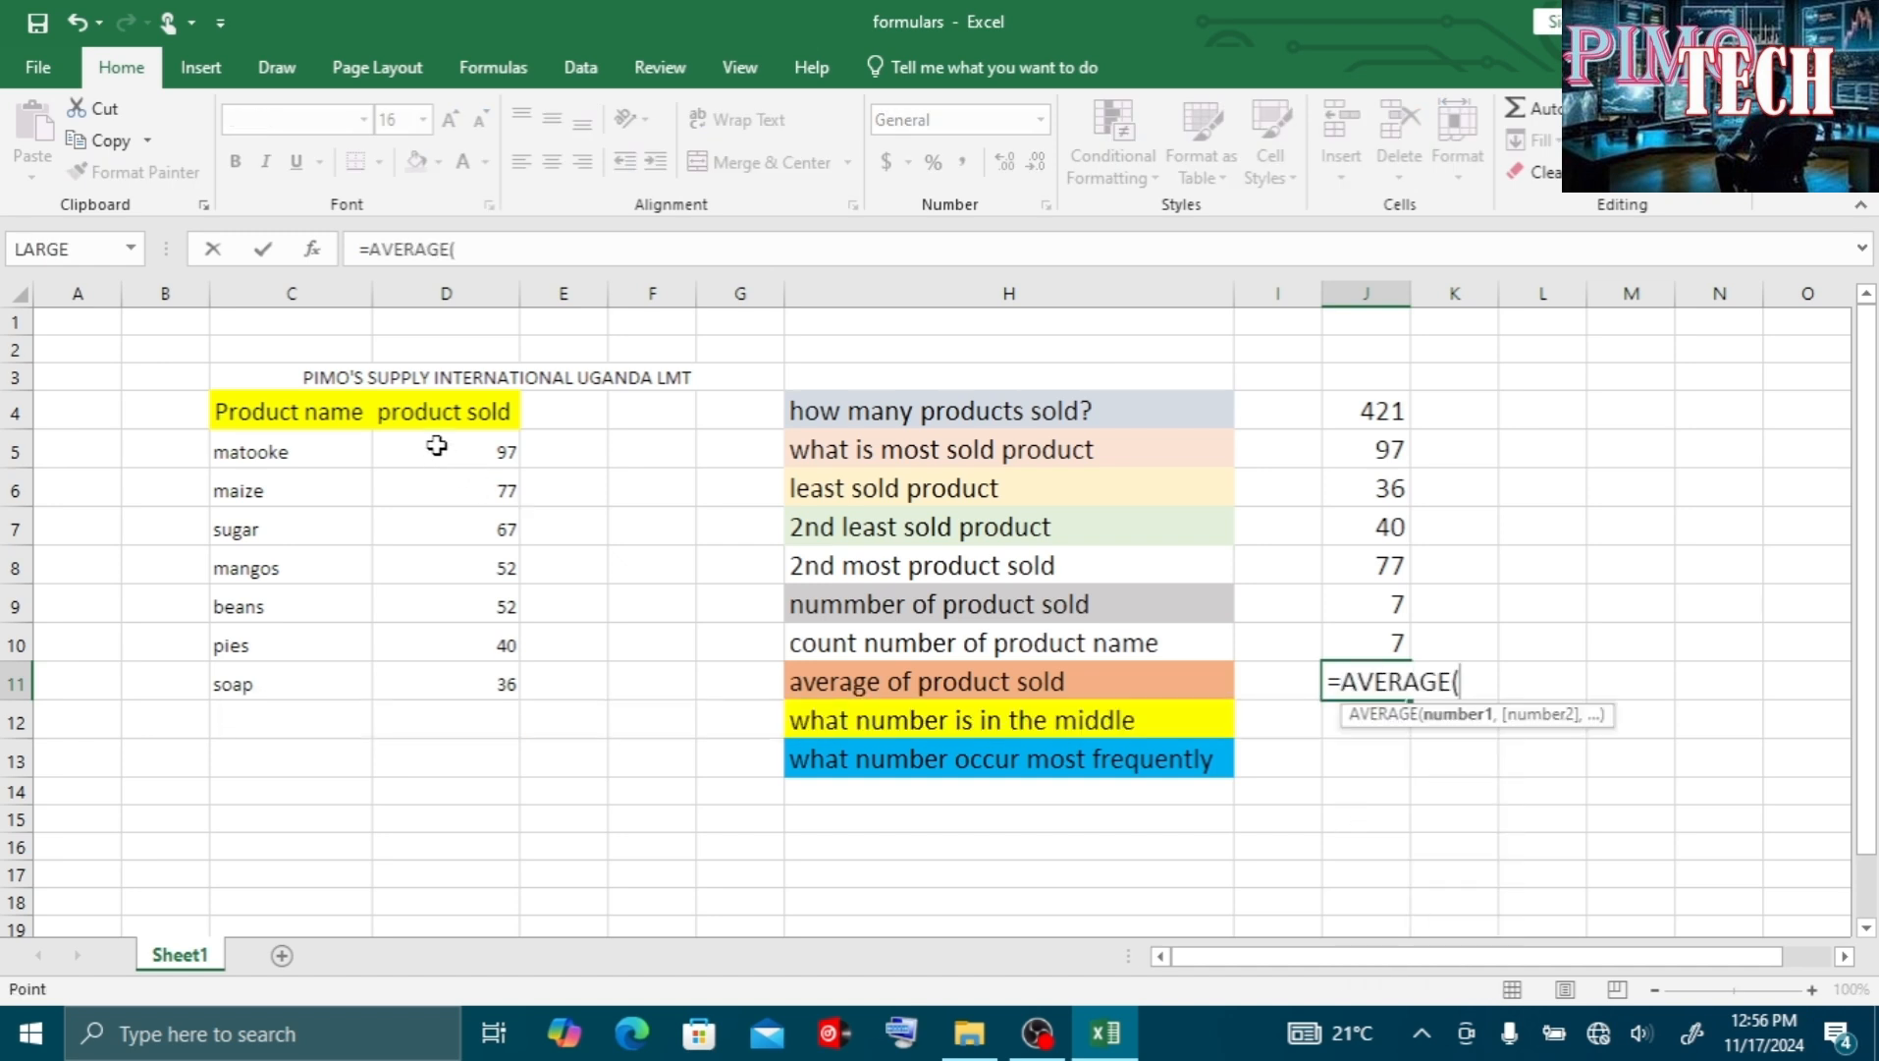
drag(437, 447, 466, 663)
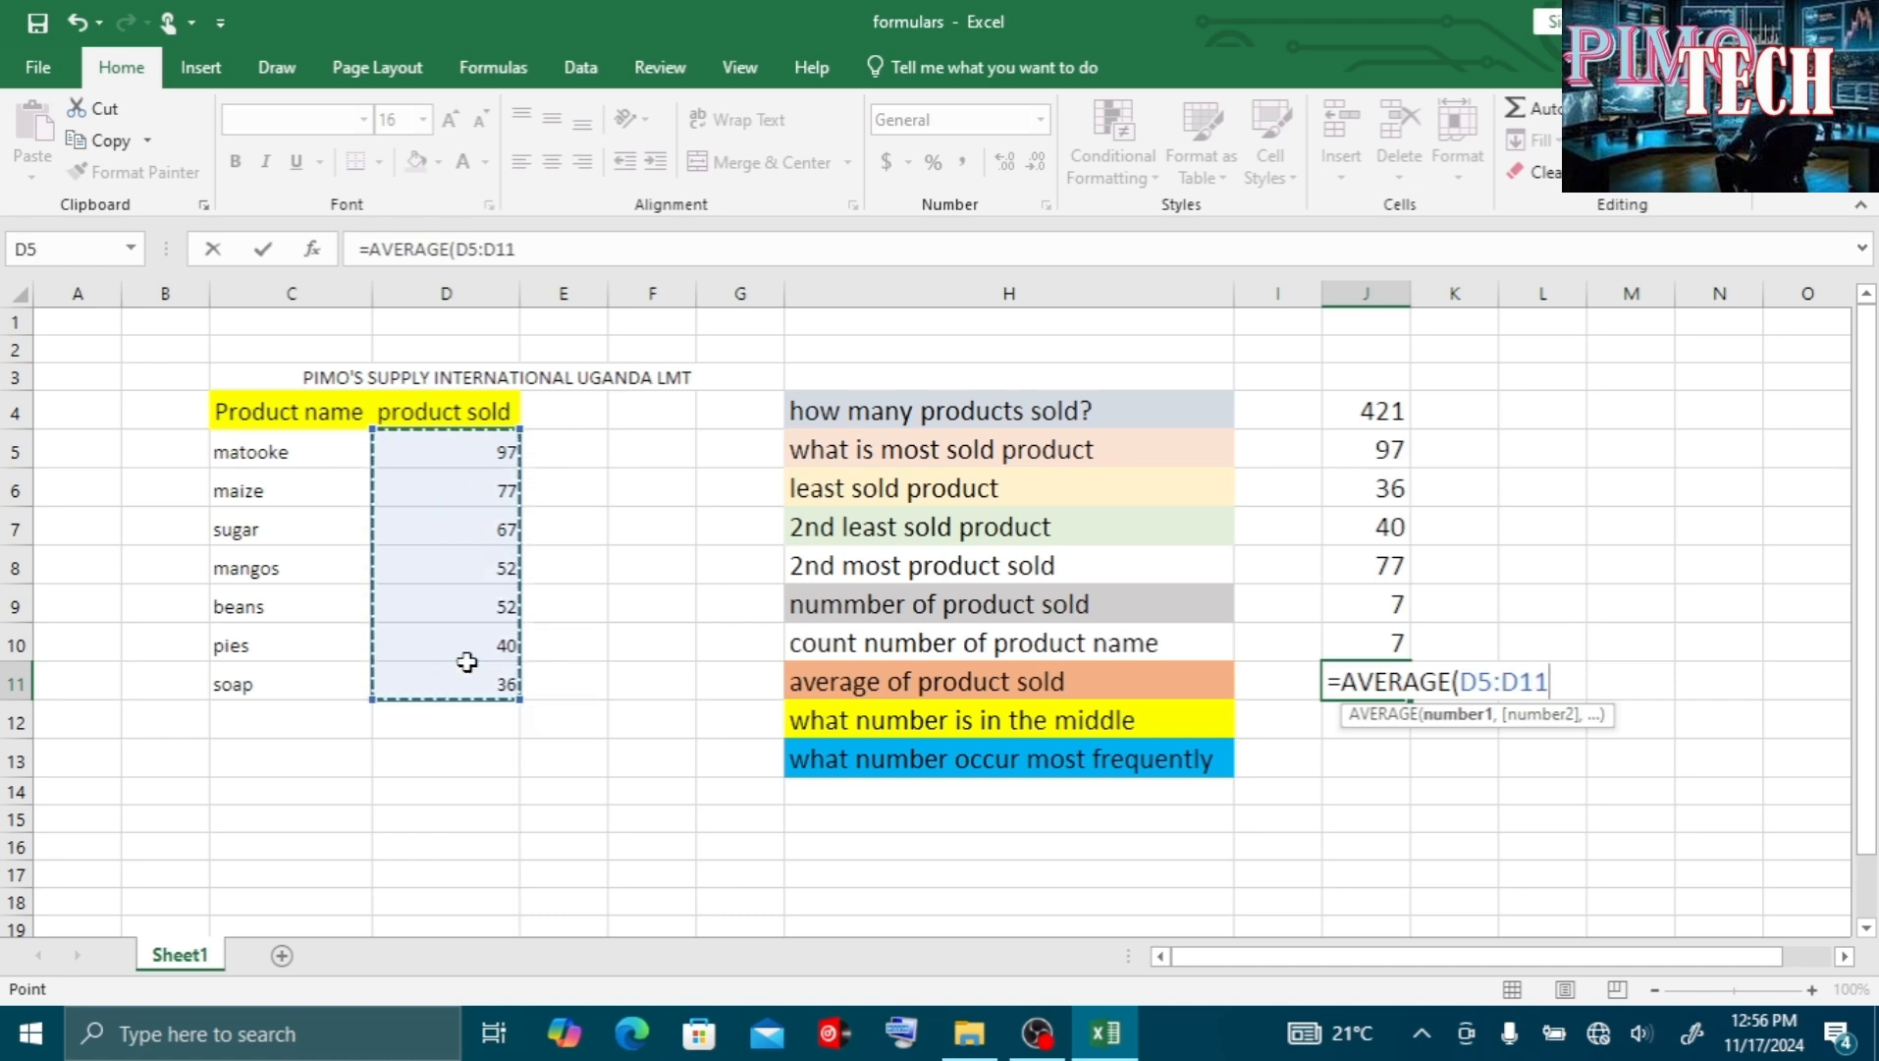
text())
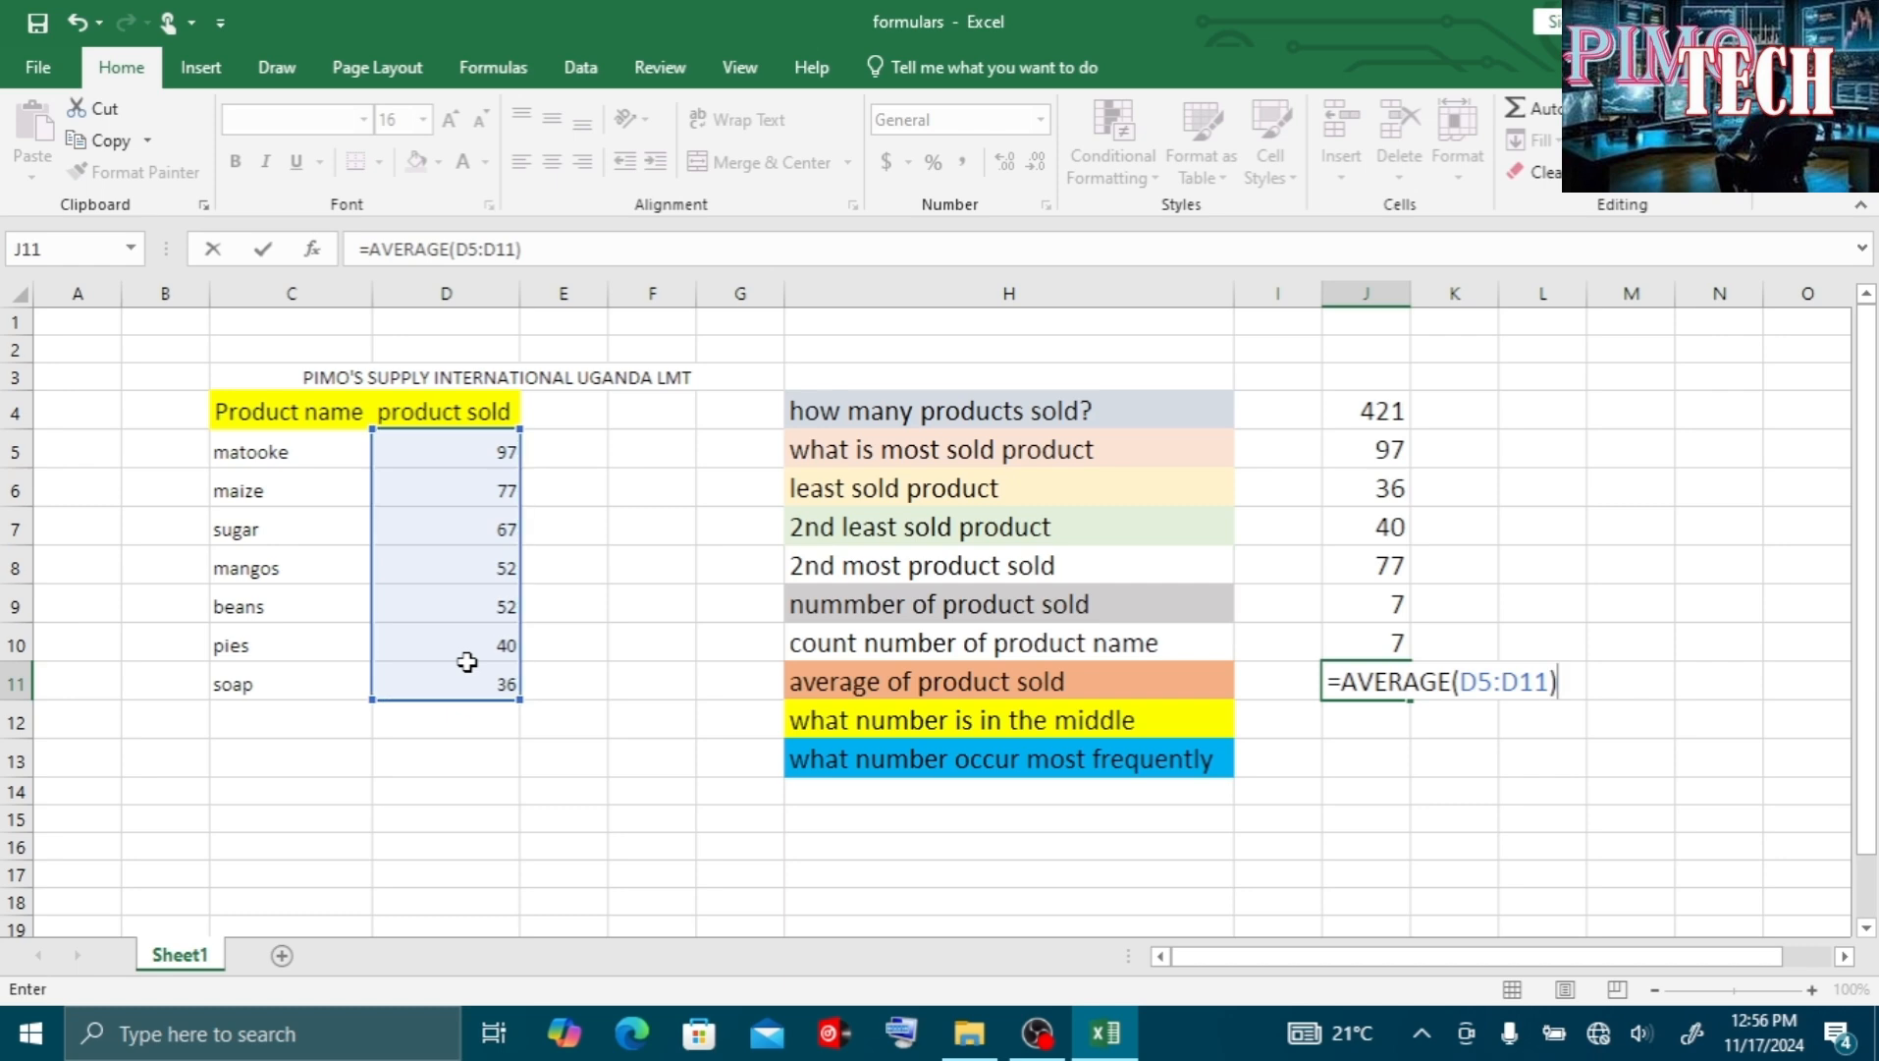
key(Return)
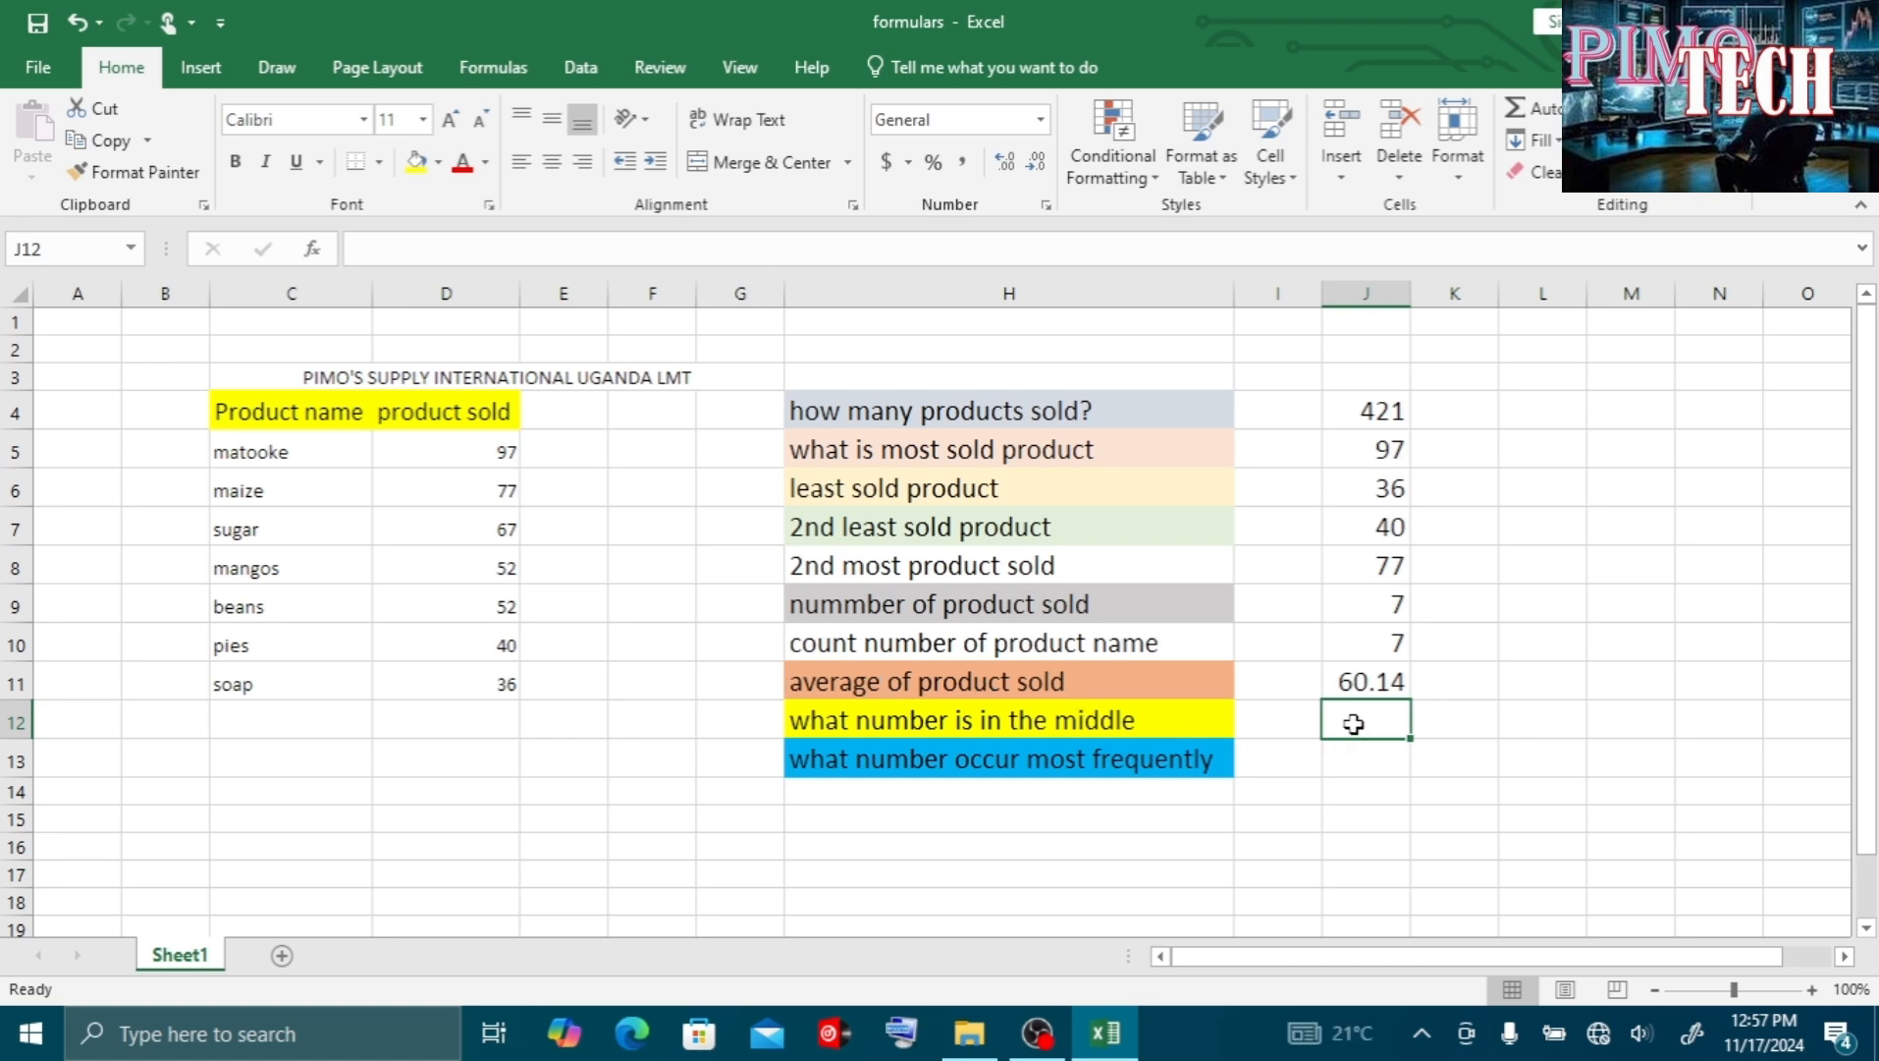
Find the middle number of the quantities sold in J12 with the formula =MEDIAN(D5:D11)
text(=)
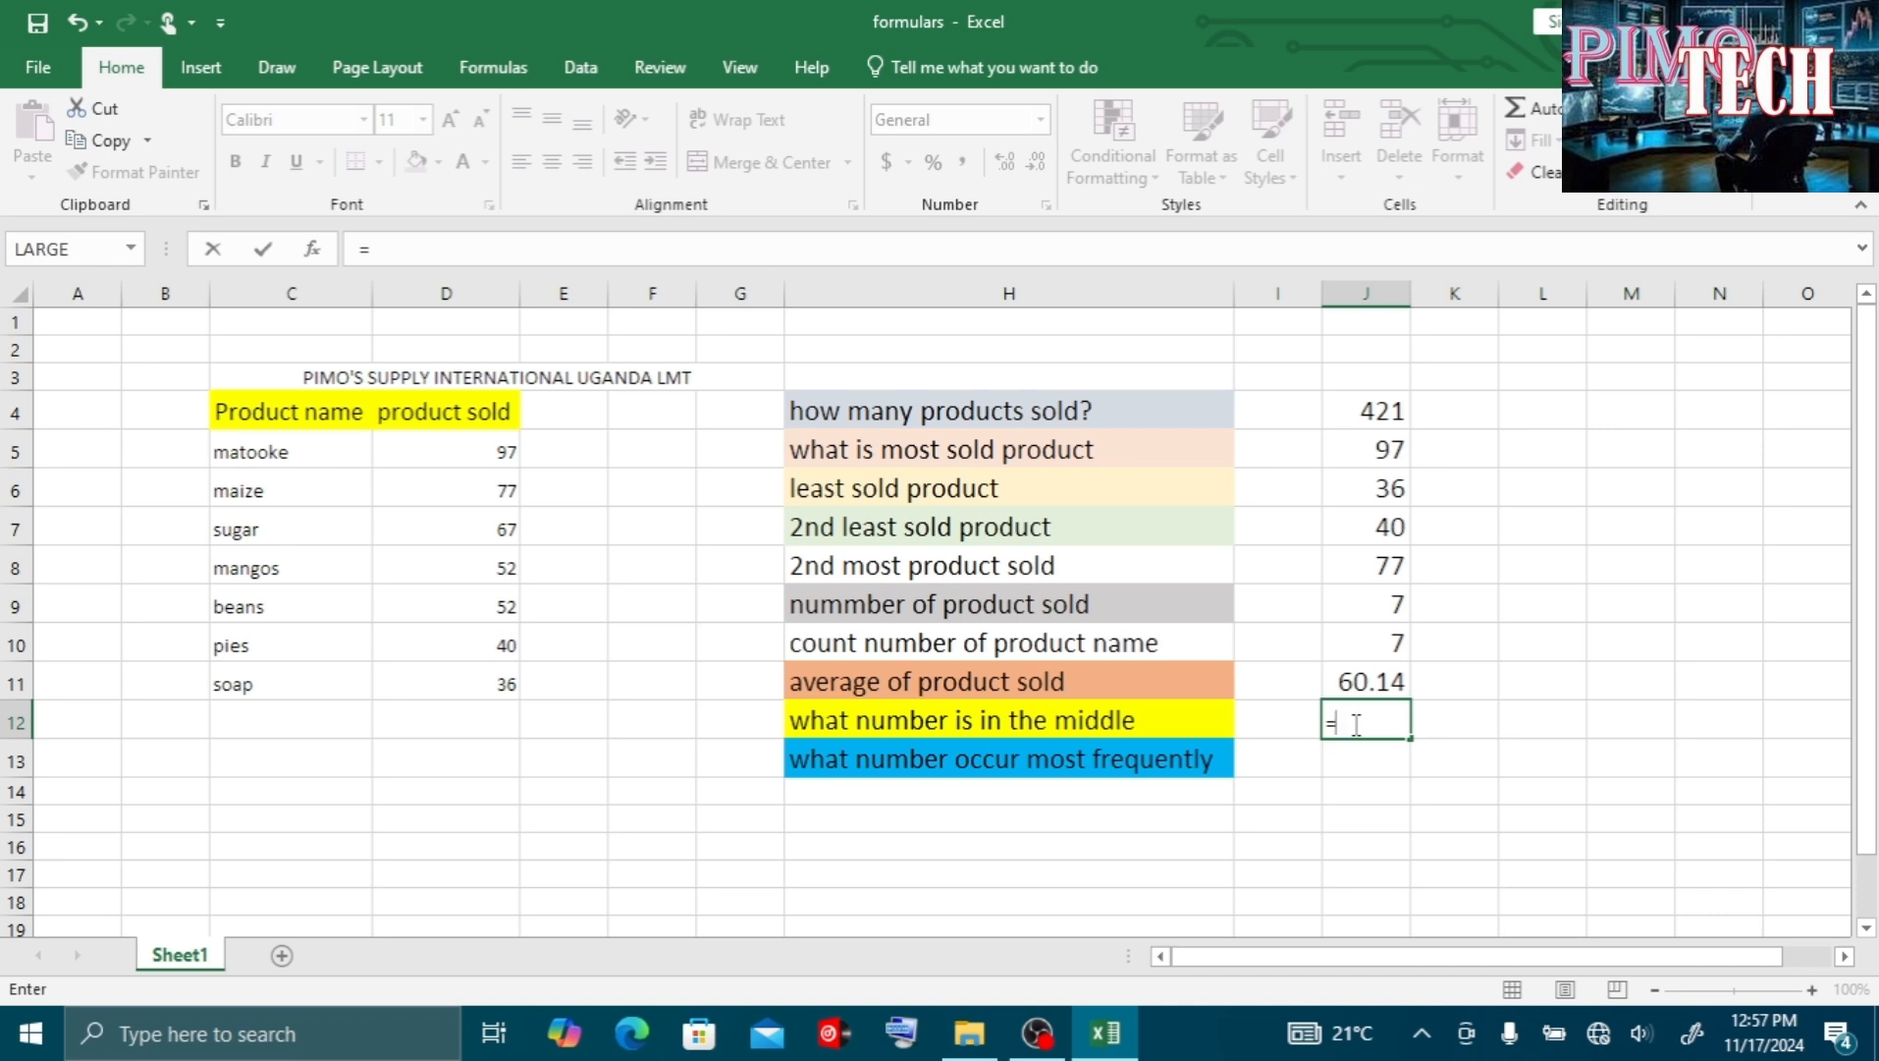
text(ME)
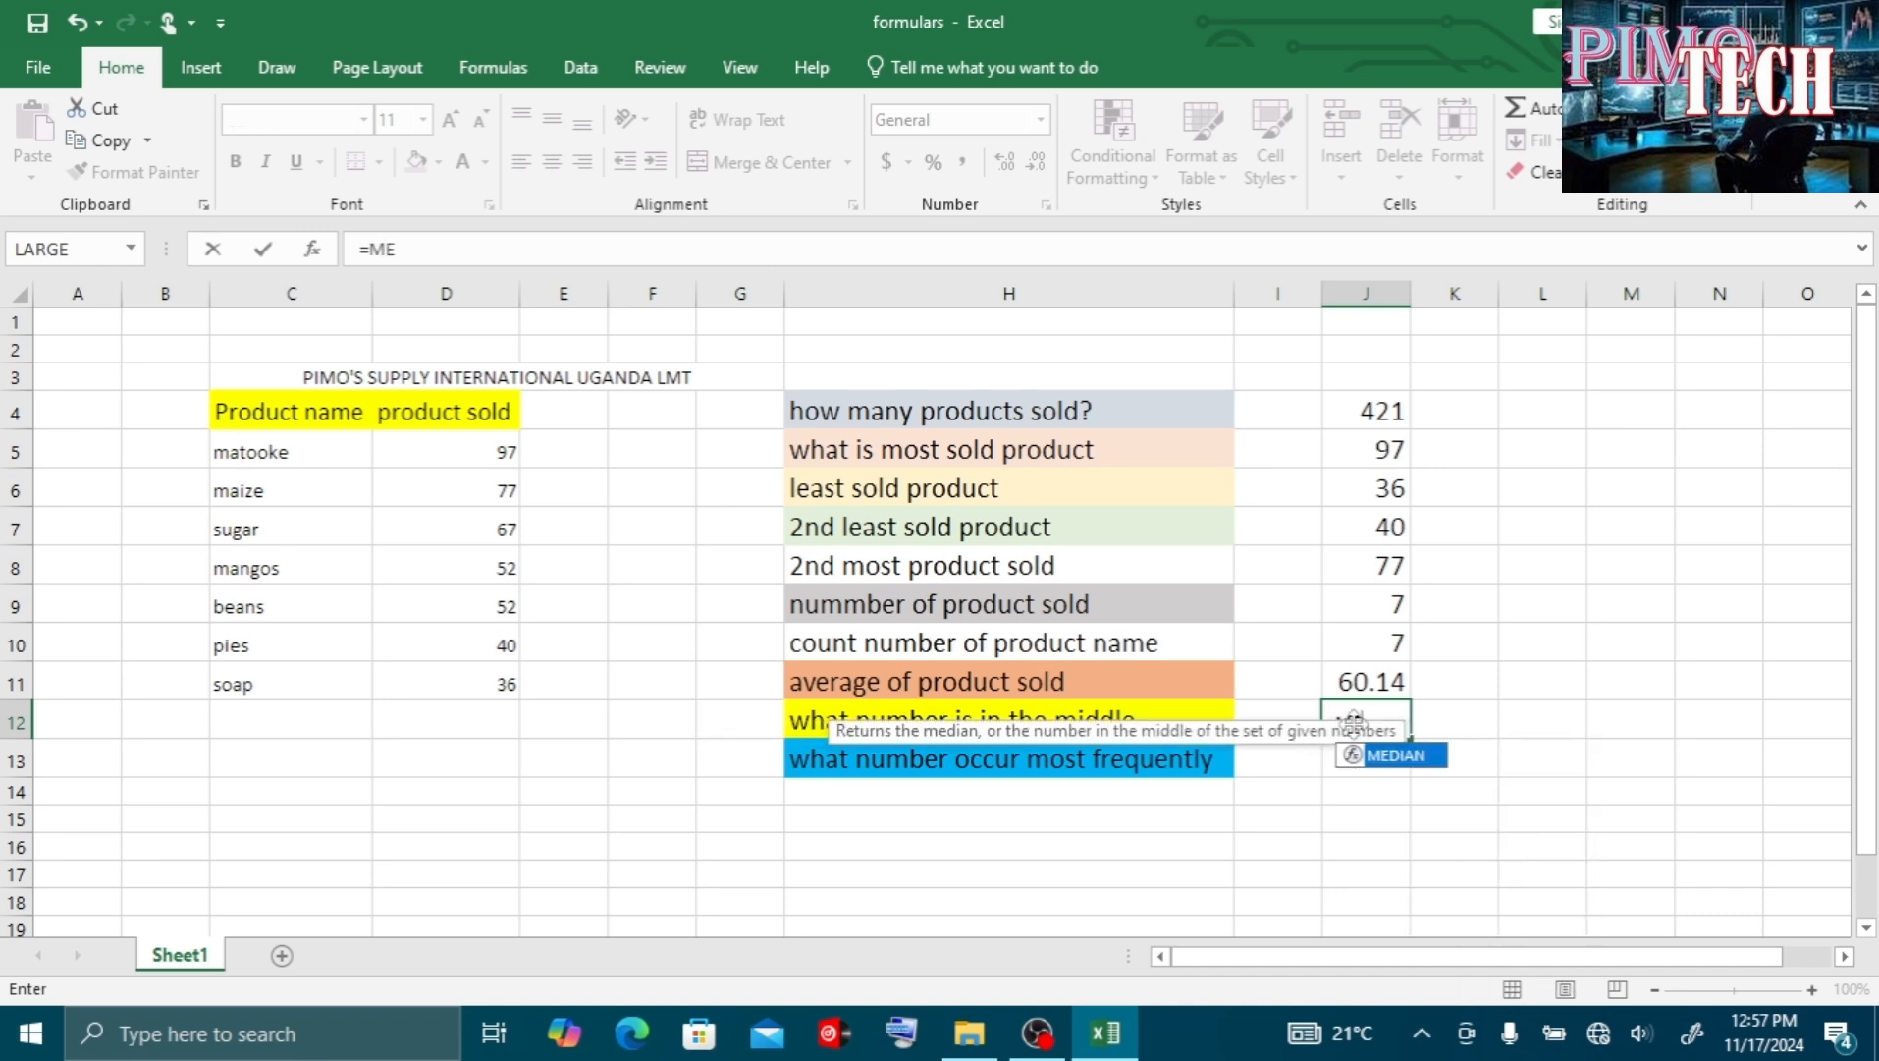
key(Tab)
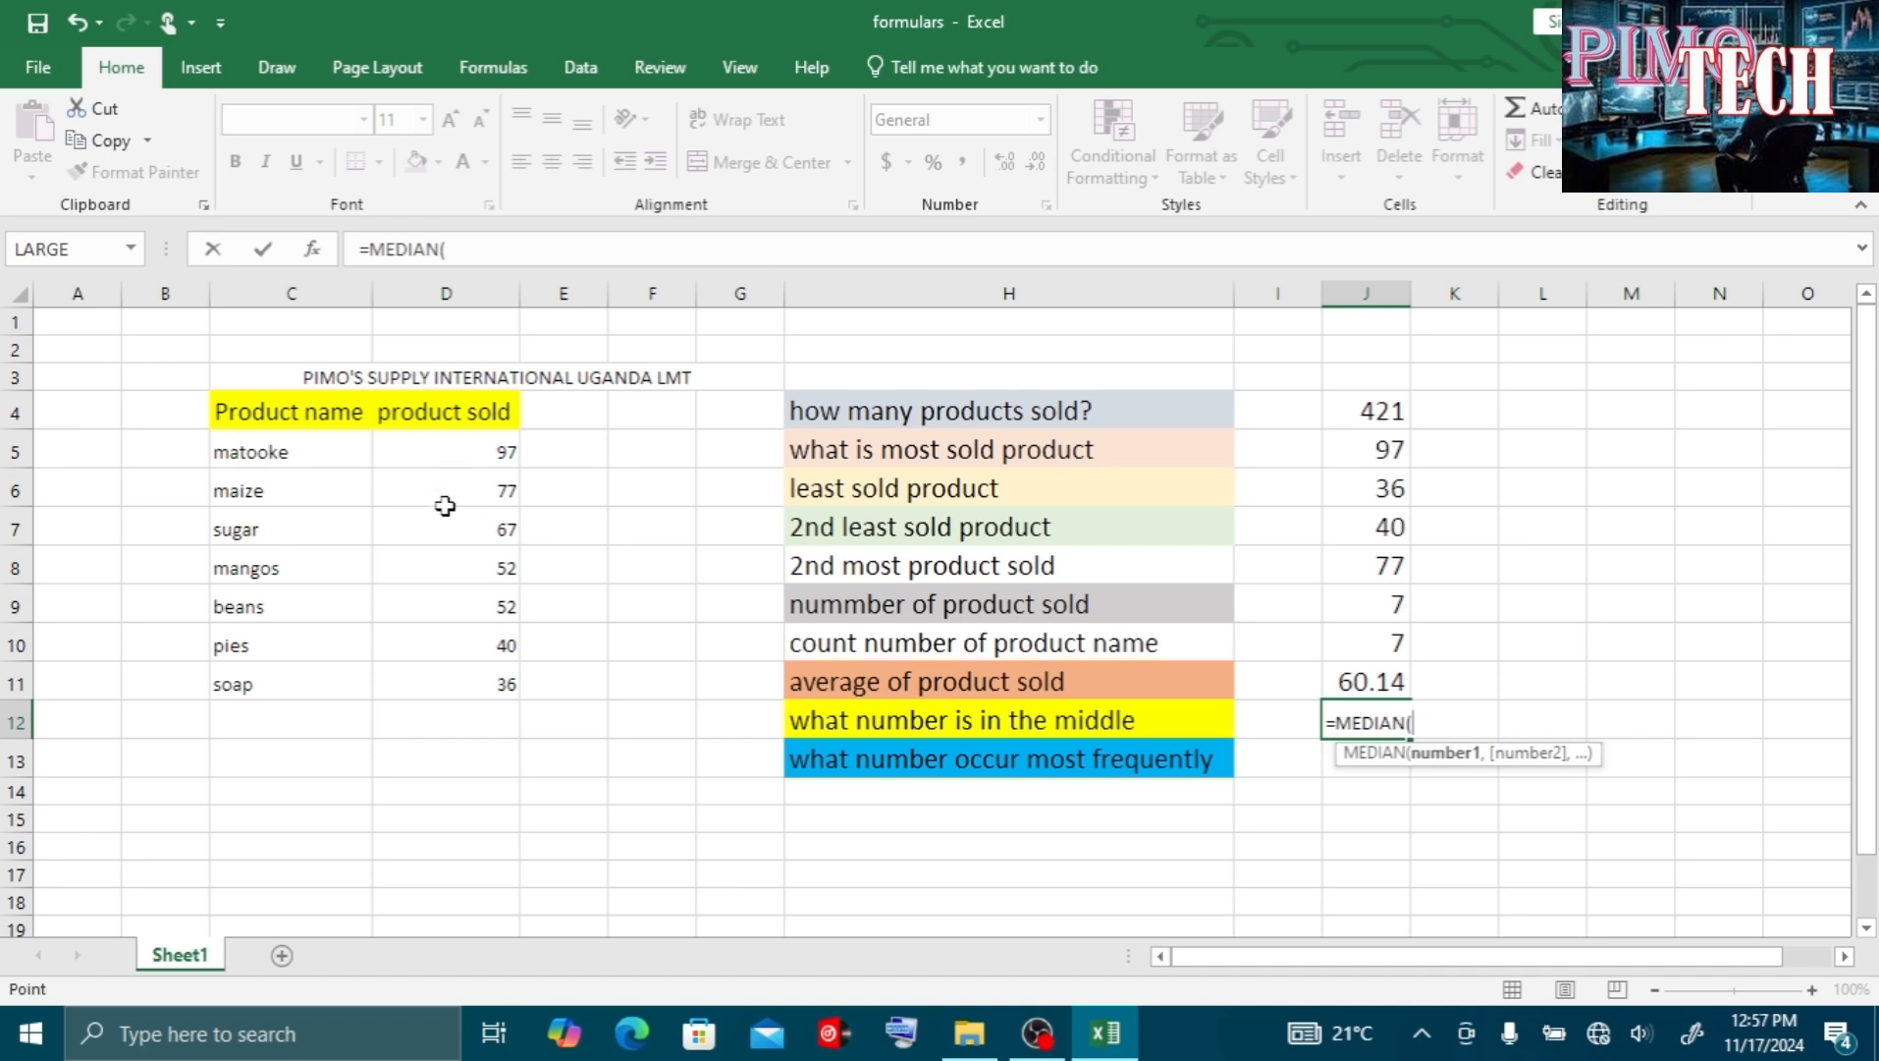
drag(445, 460, 462, 676)
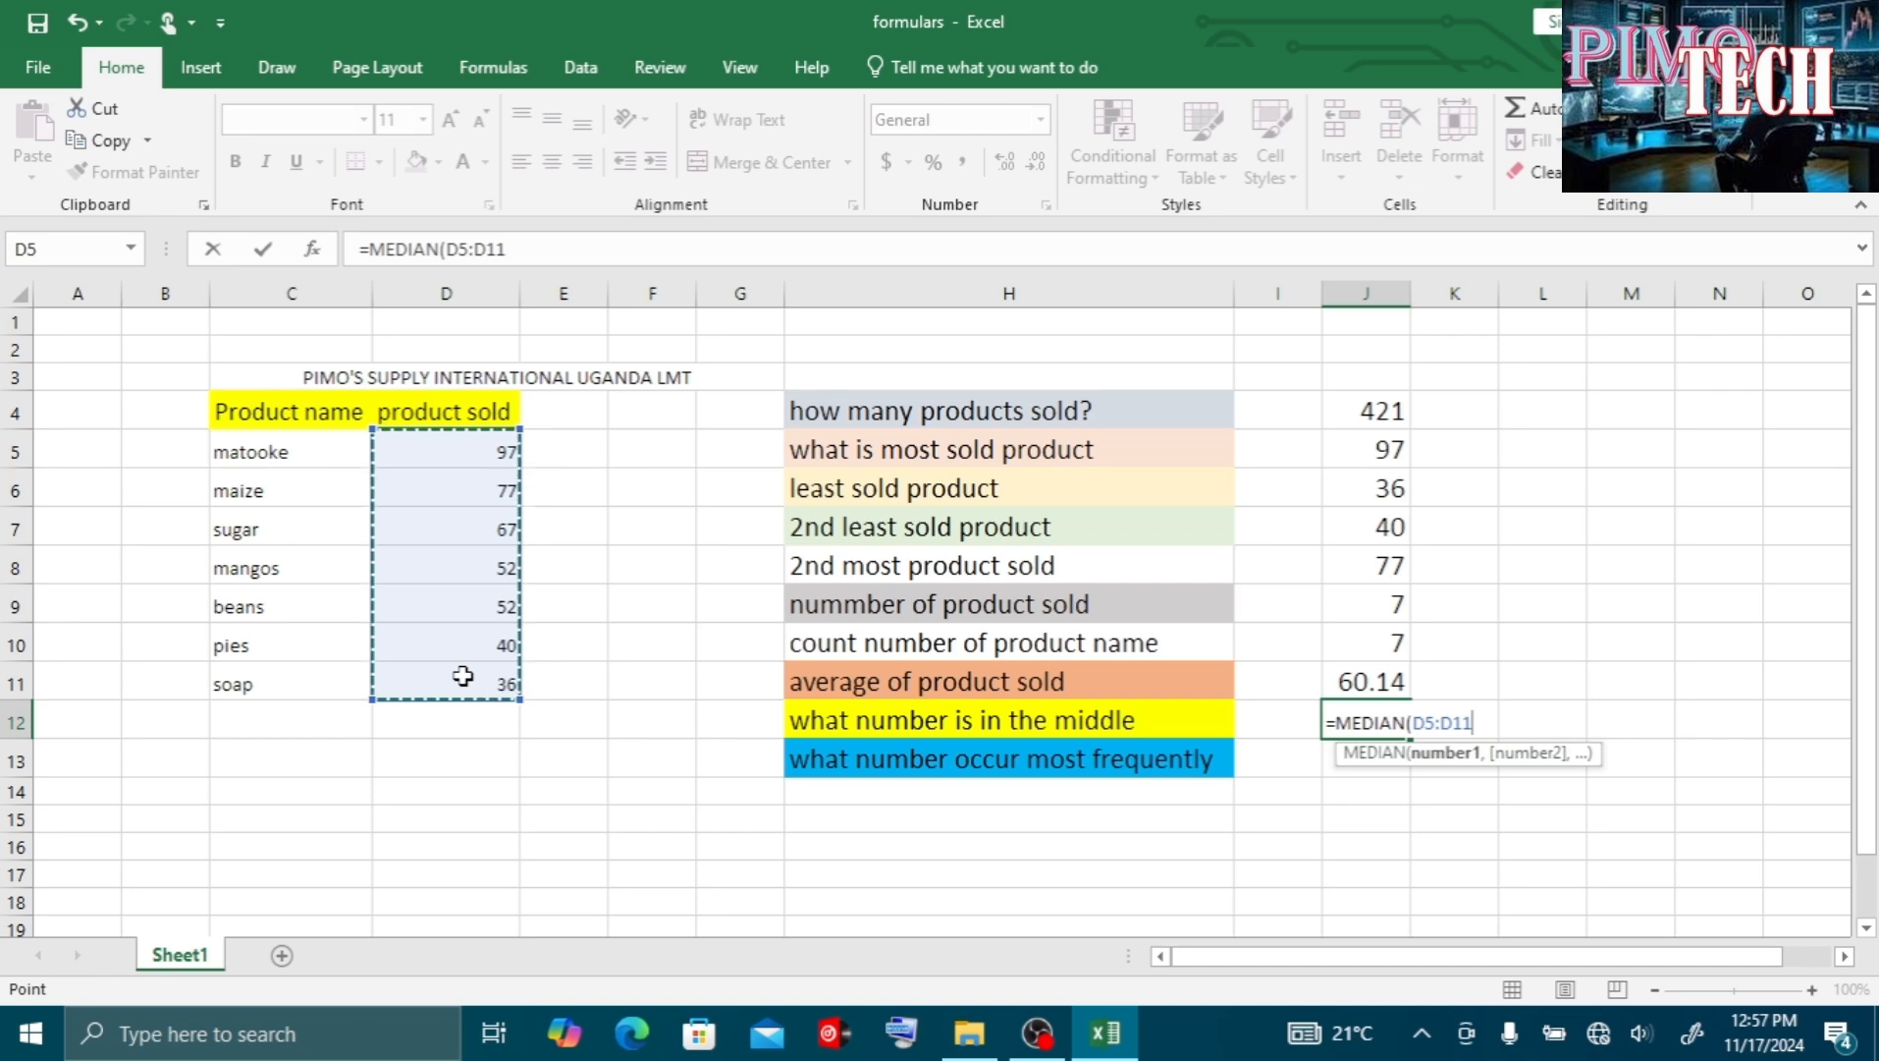
text())
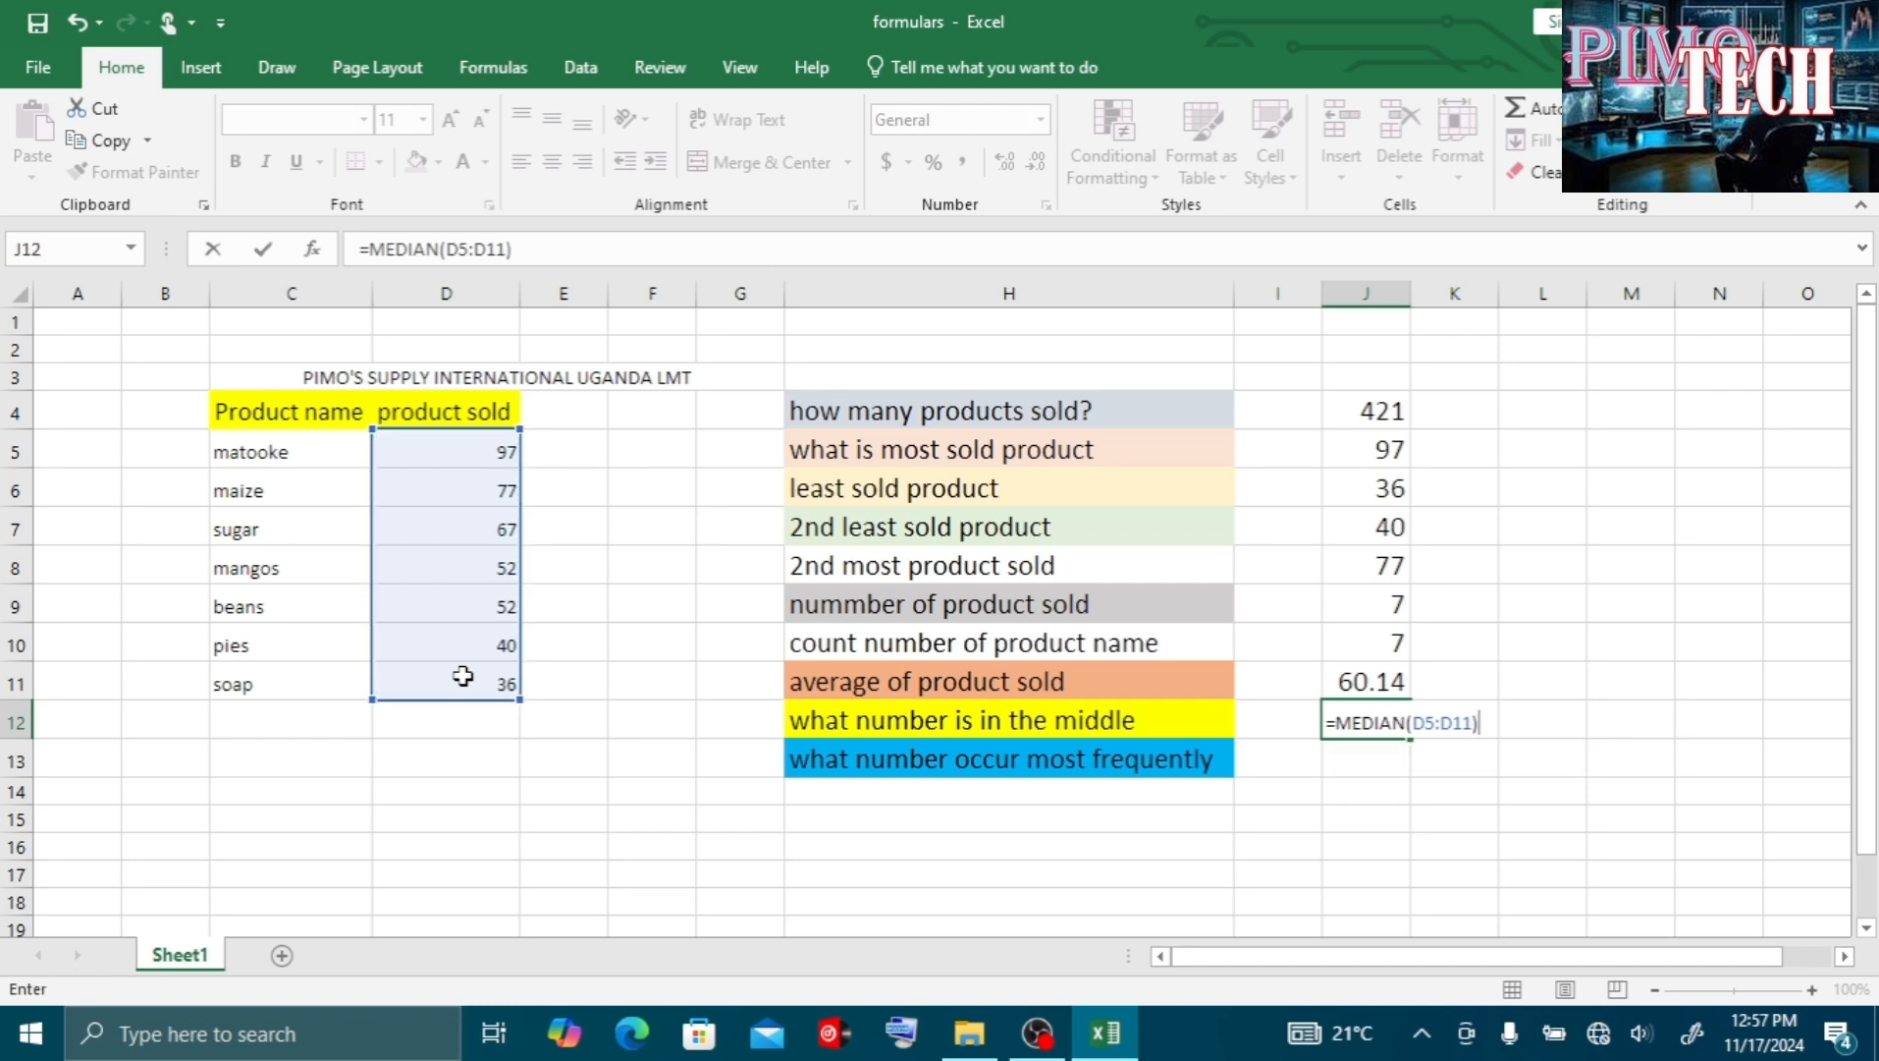
key(Return)
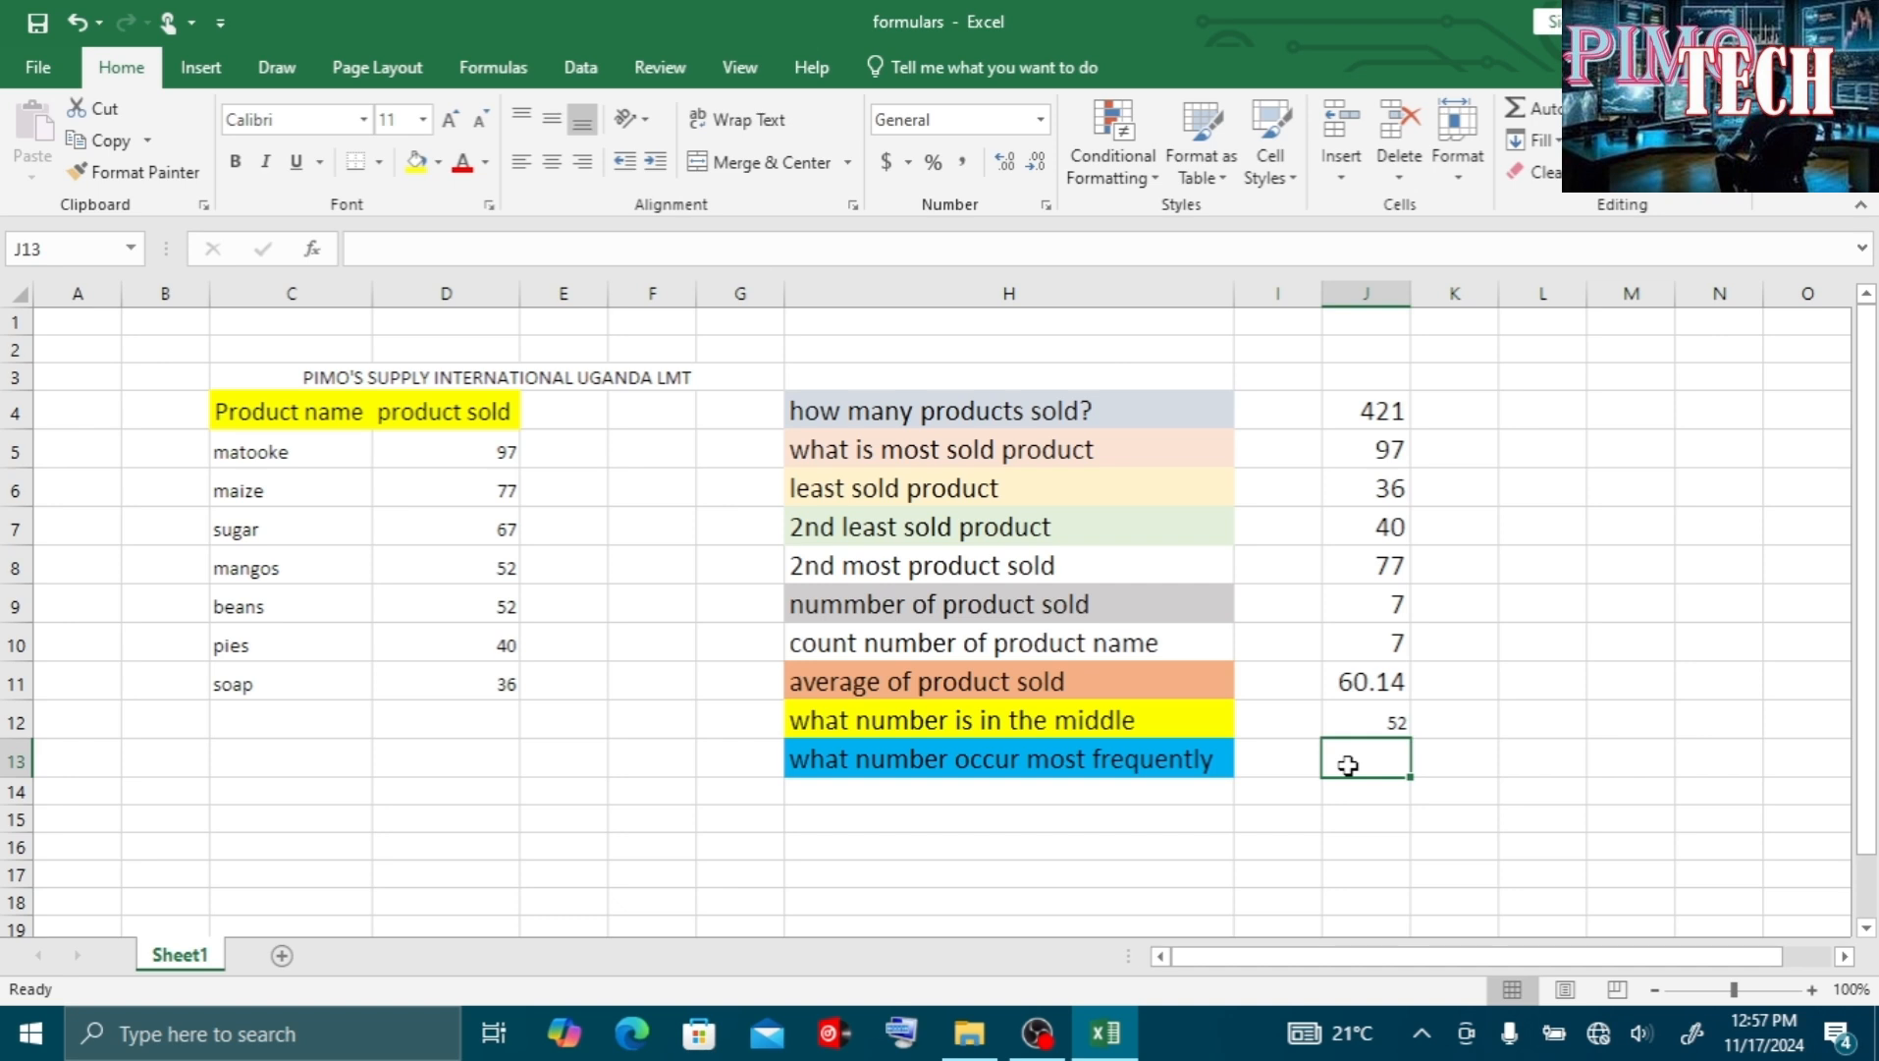
Find the most frequently occurring quantity sold in J13 with the formula =MODE(D5:D11)
double_click(1348, 765)
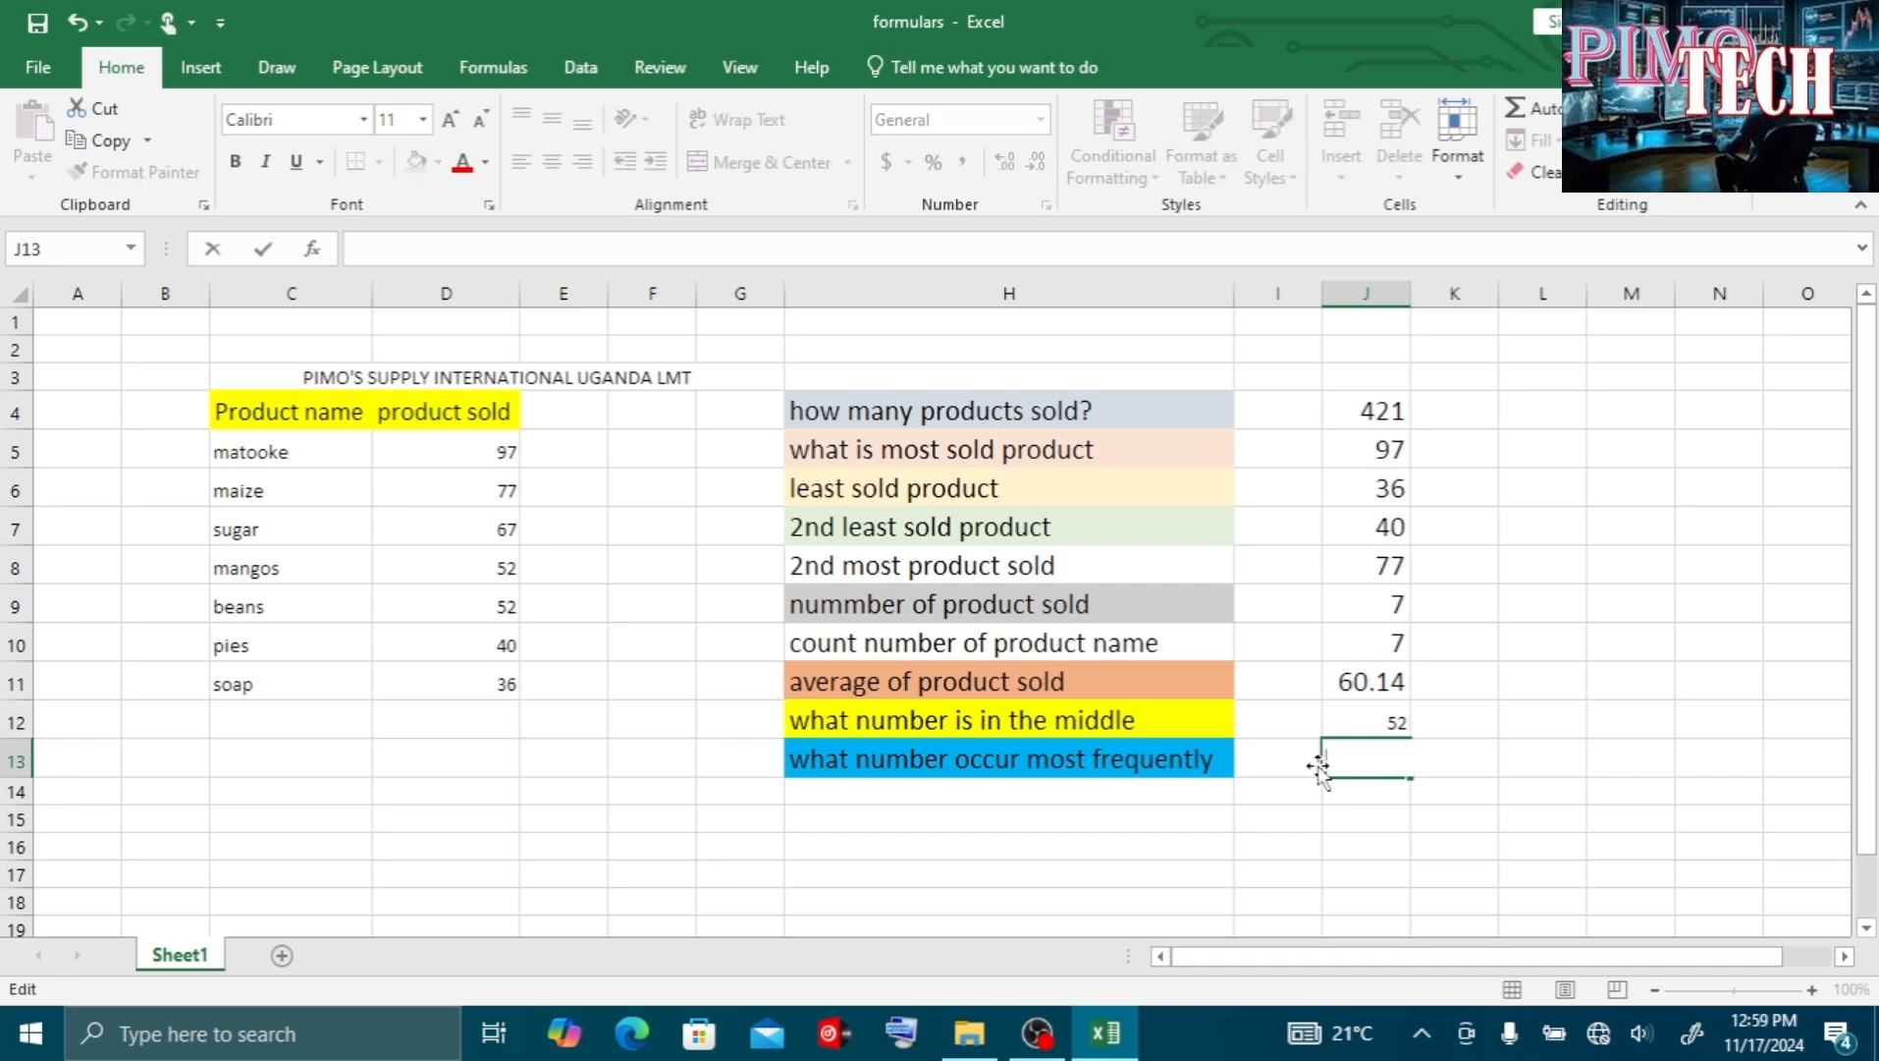
text(=)
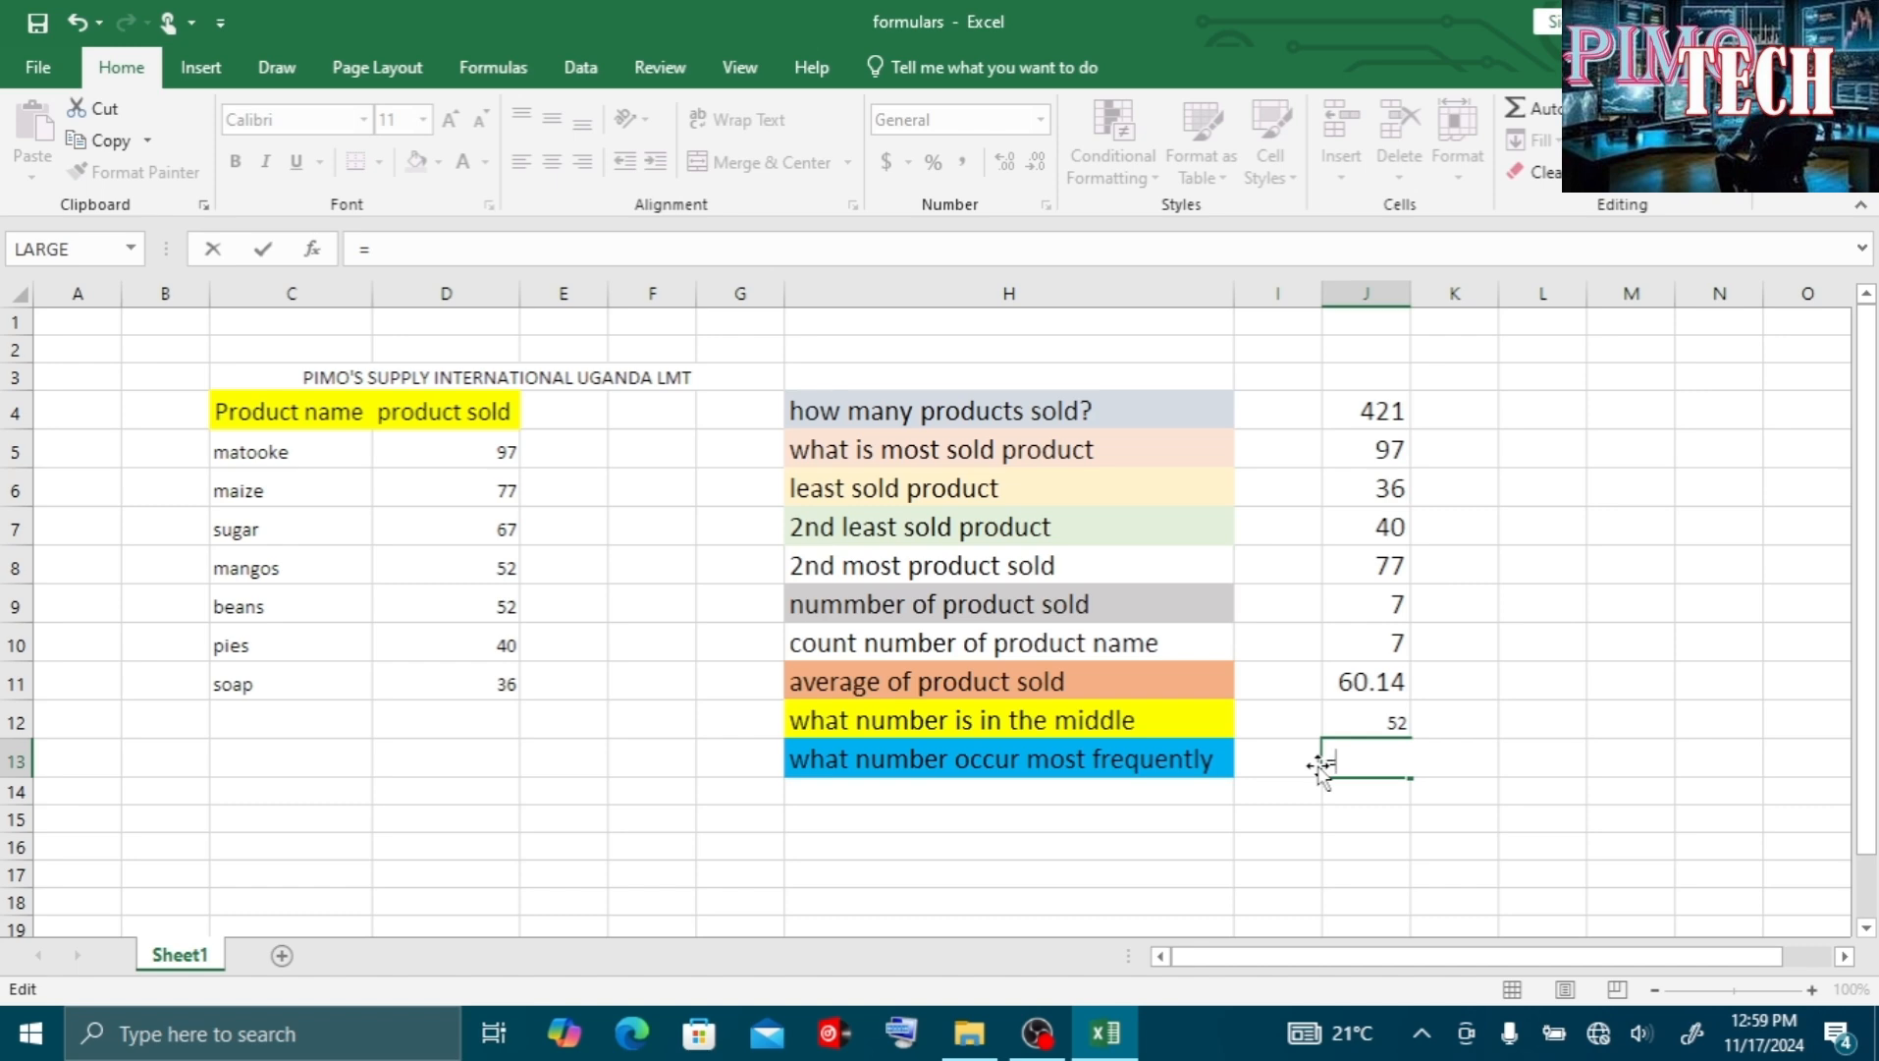
text(M)
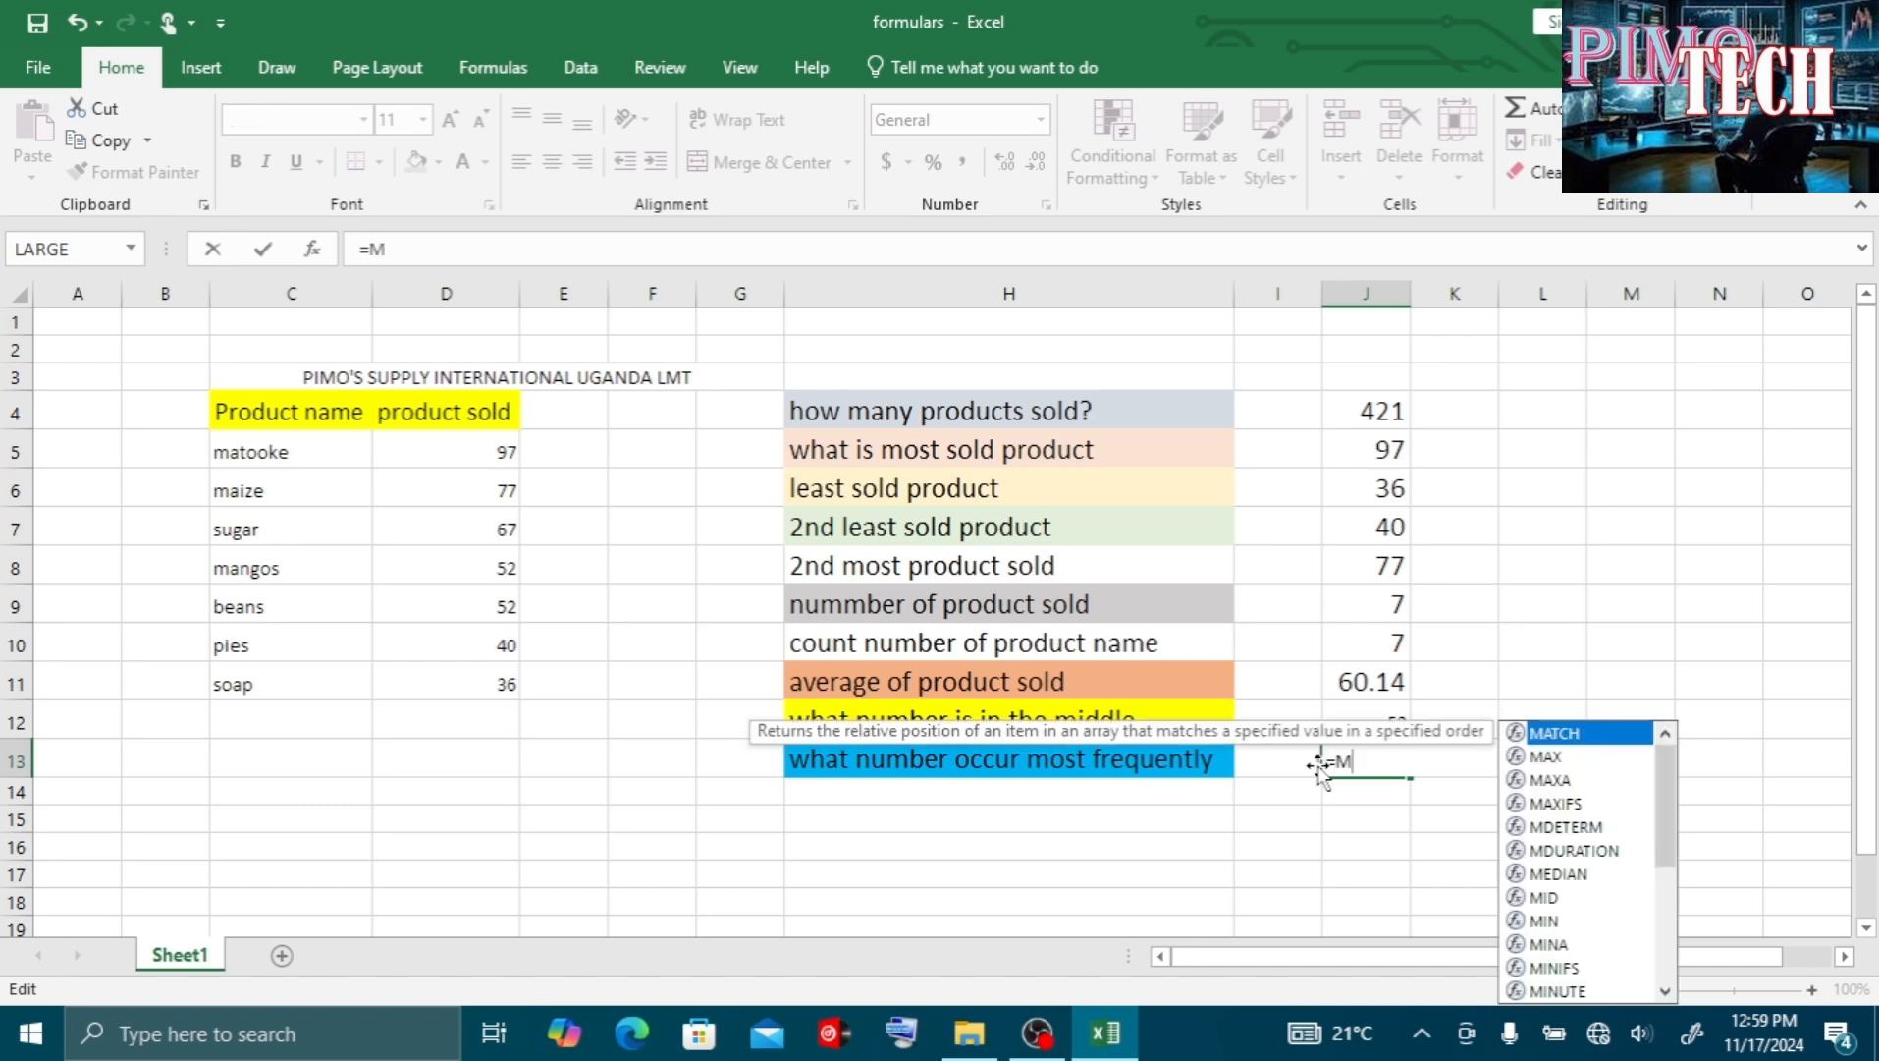
text(OD)
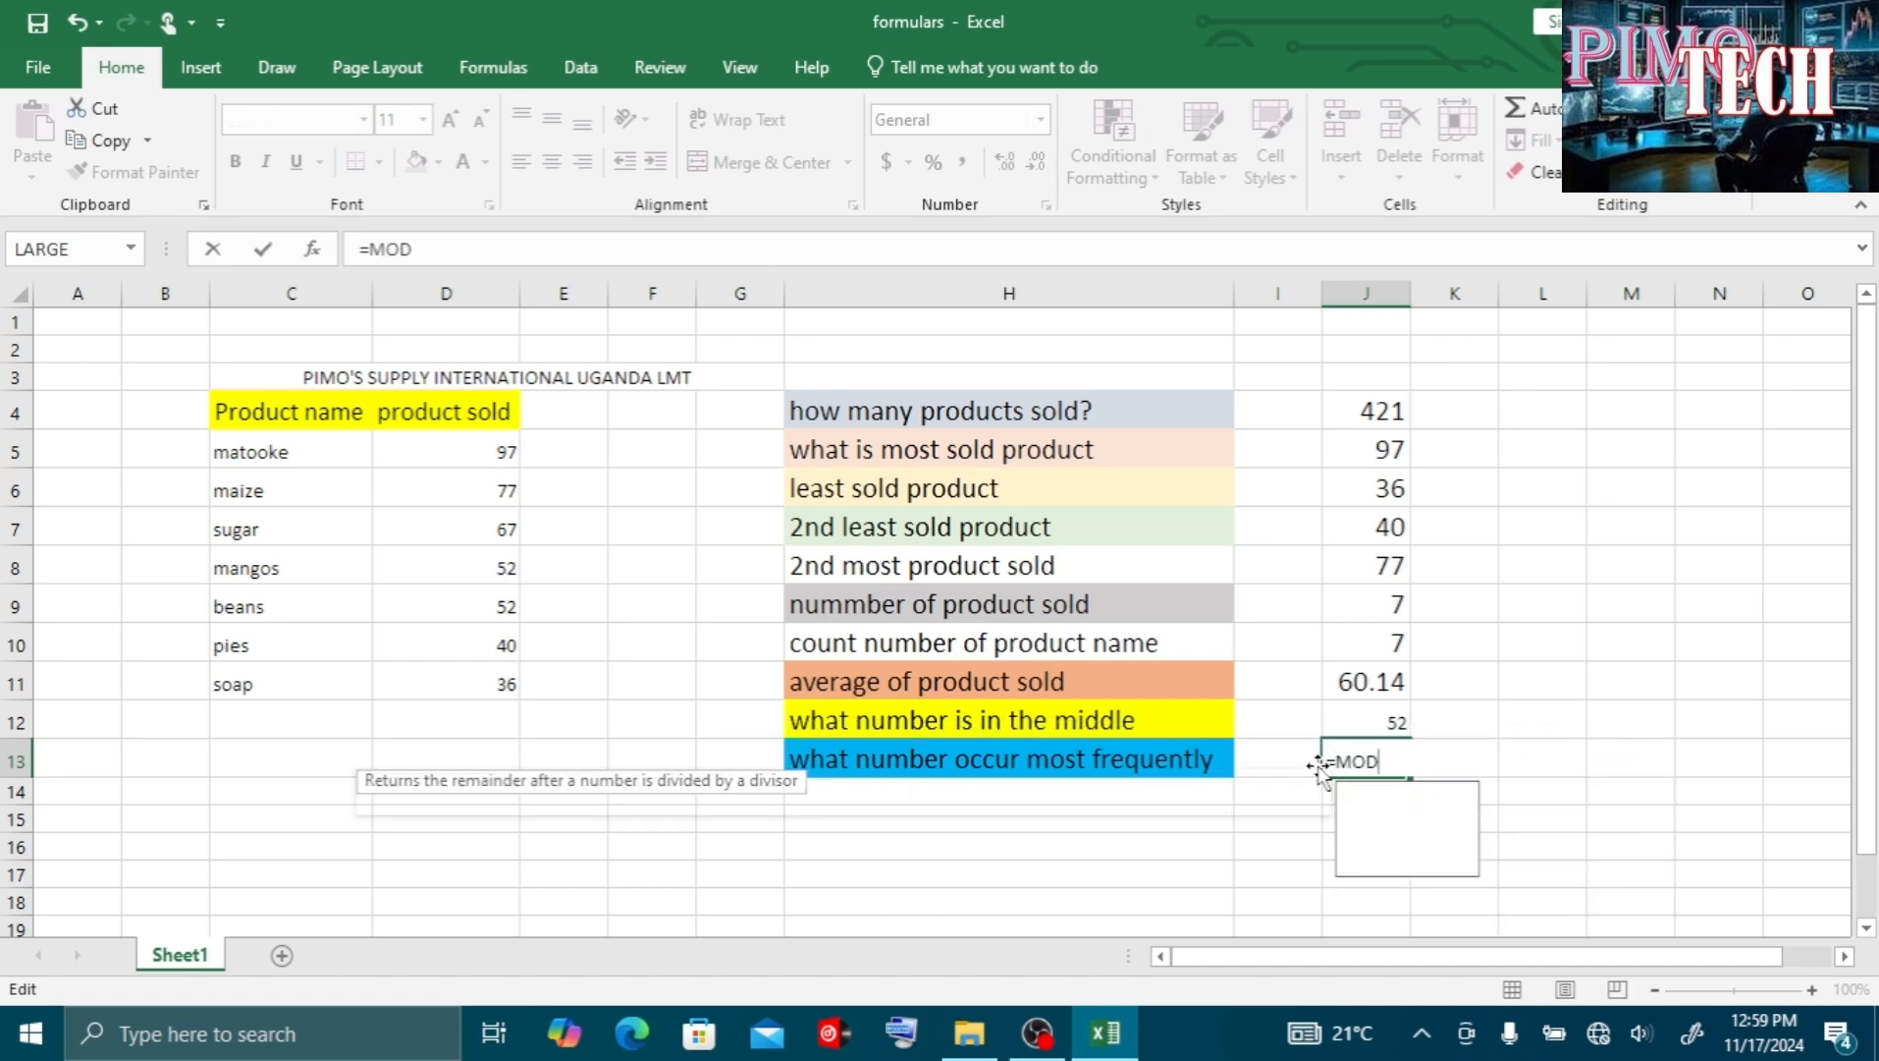
text(E)
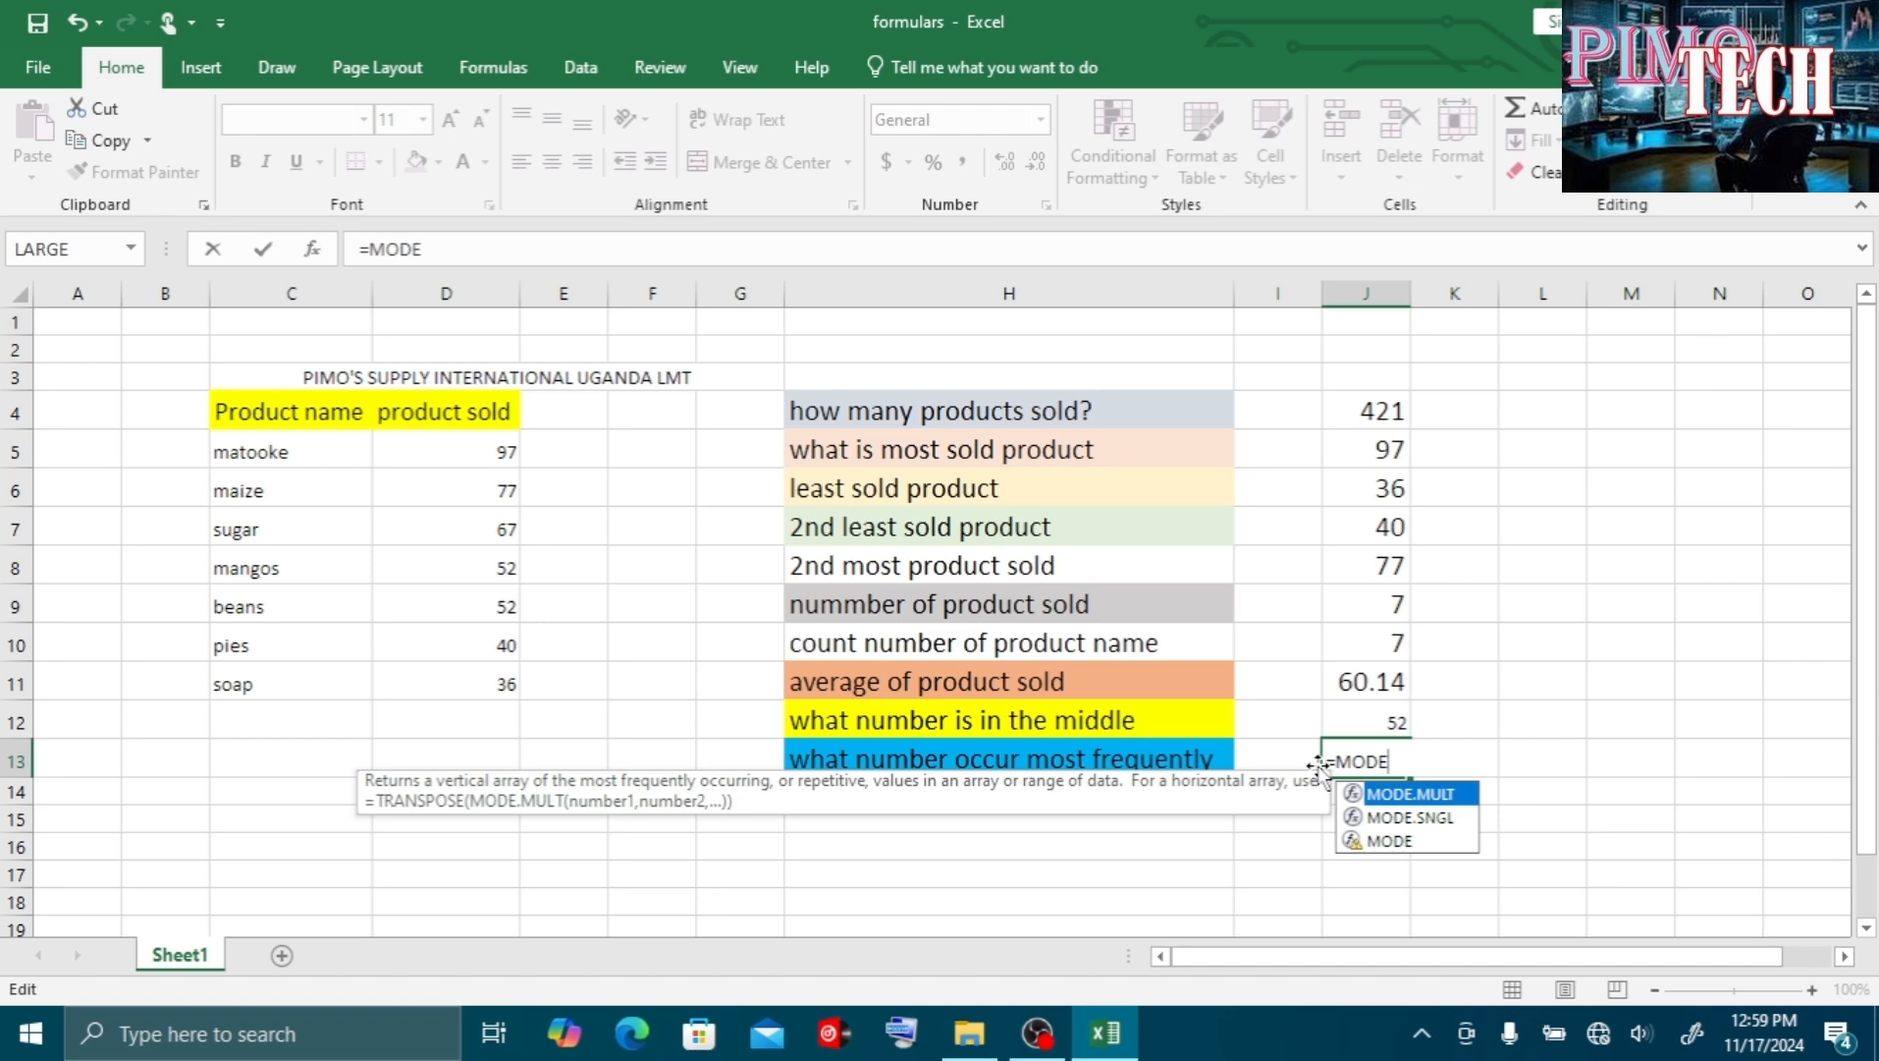
text(()
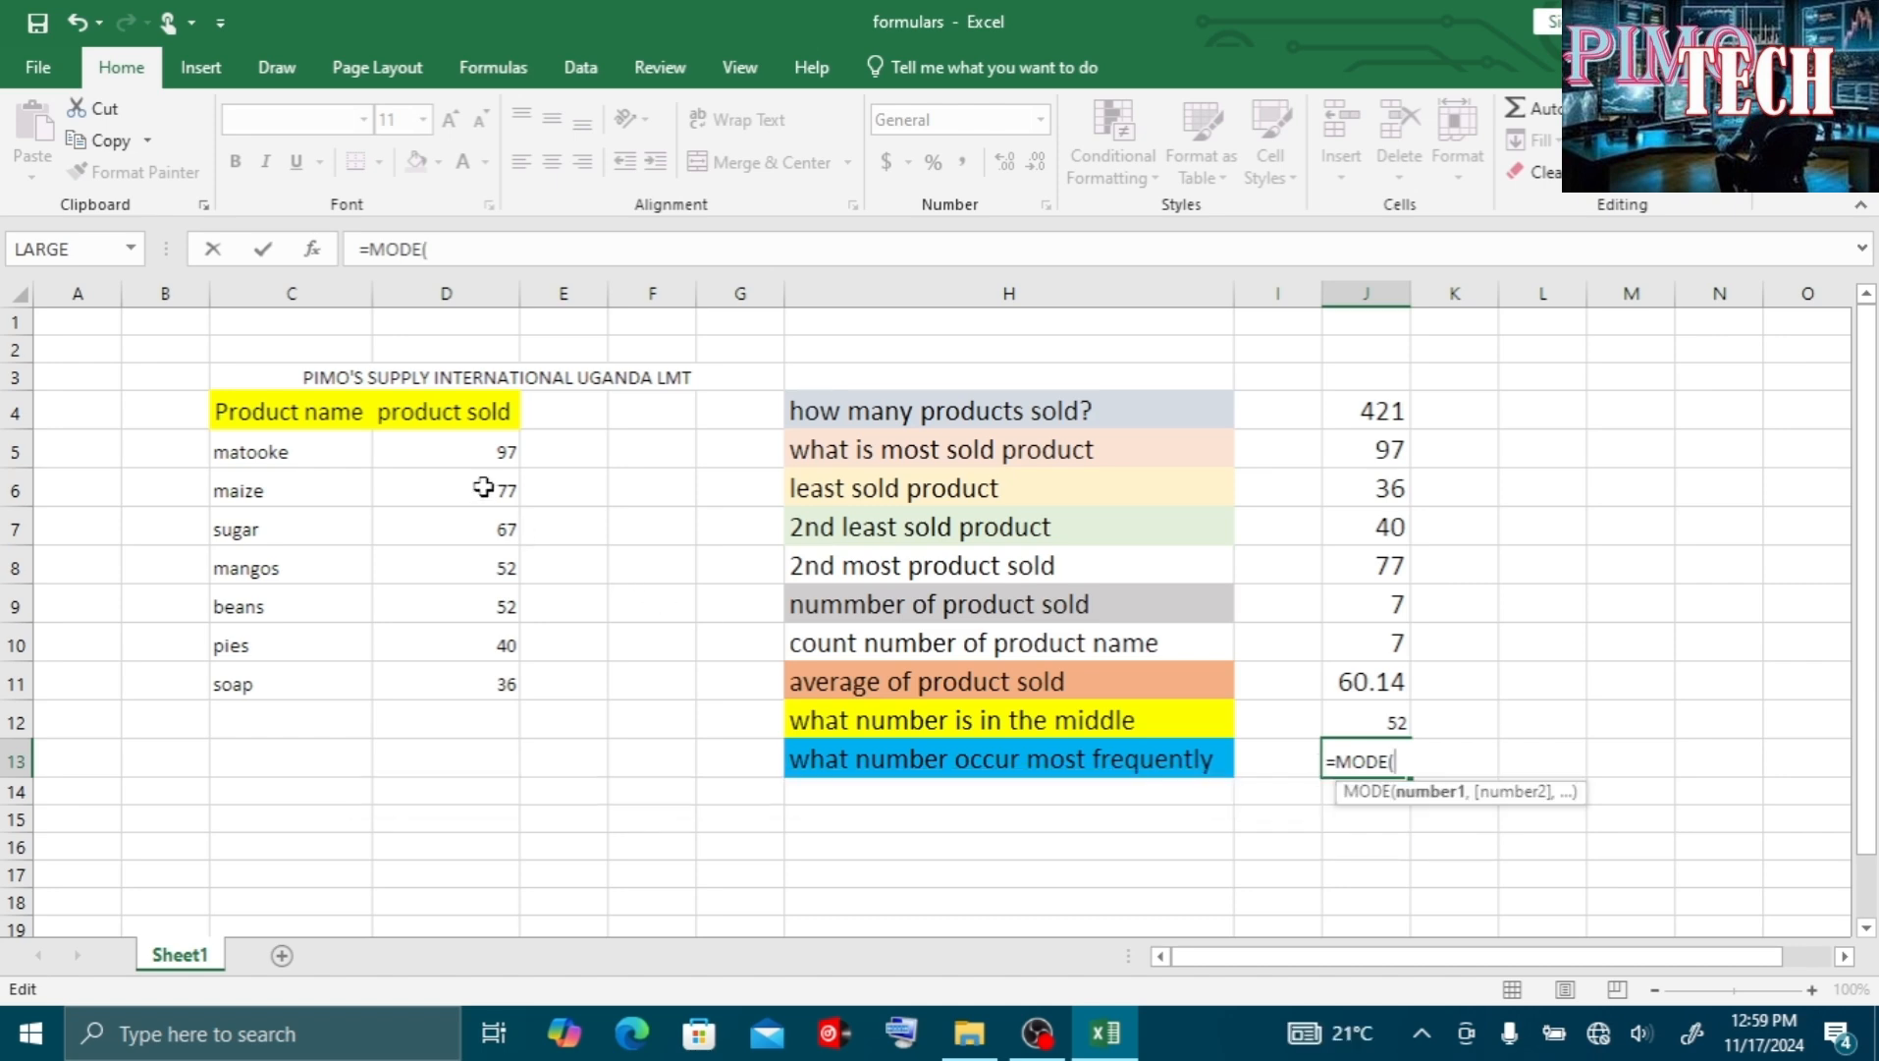
drag(462, 452, 467, 703)
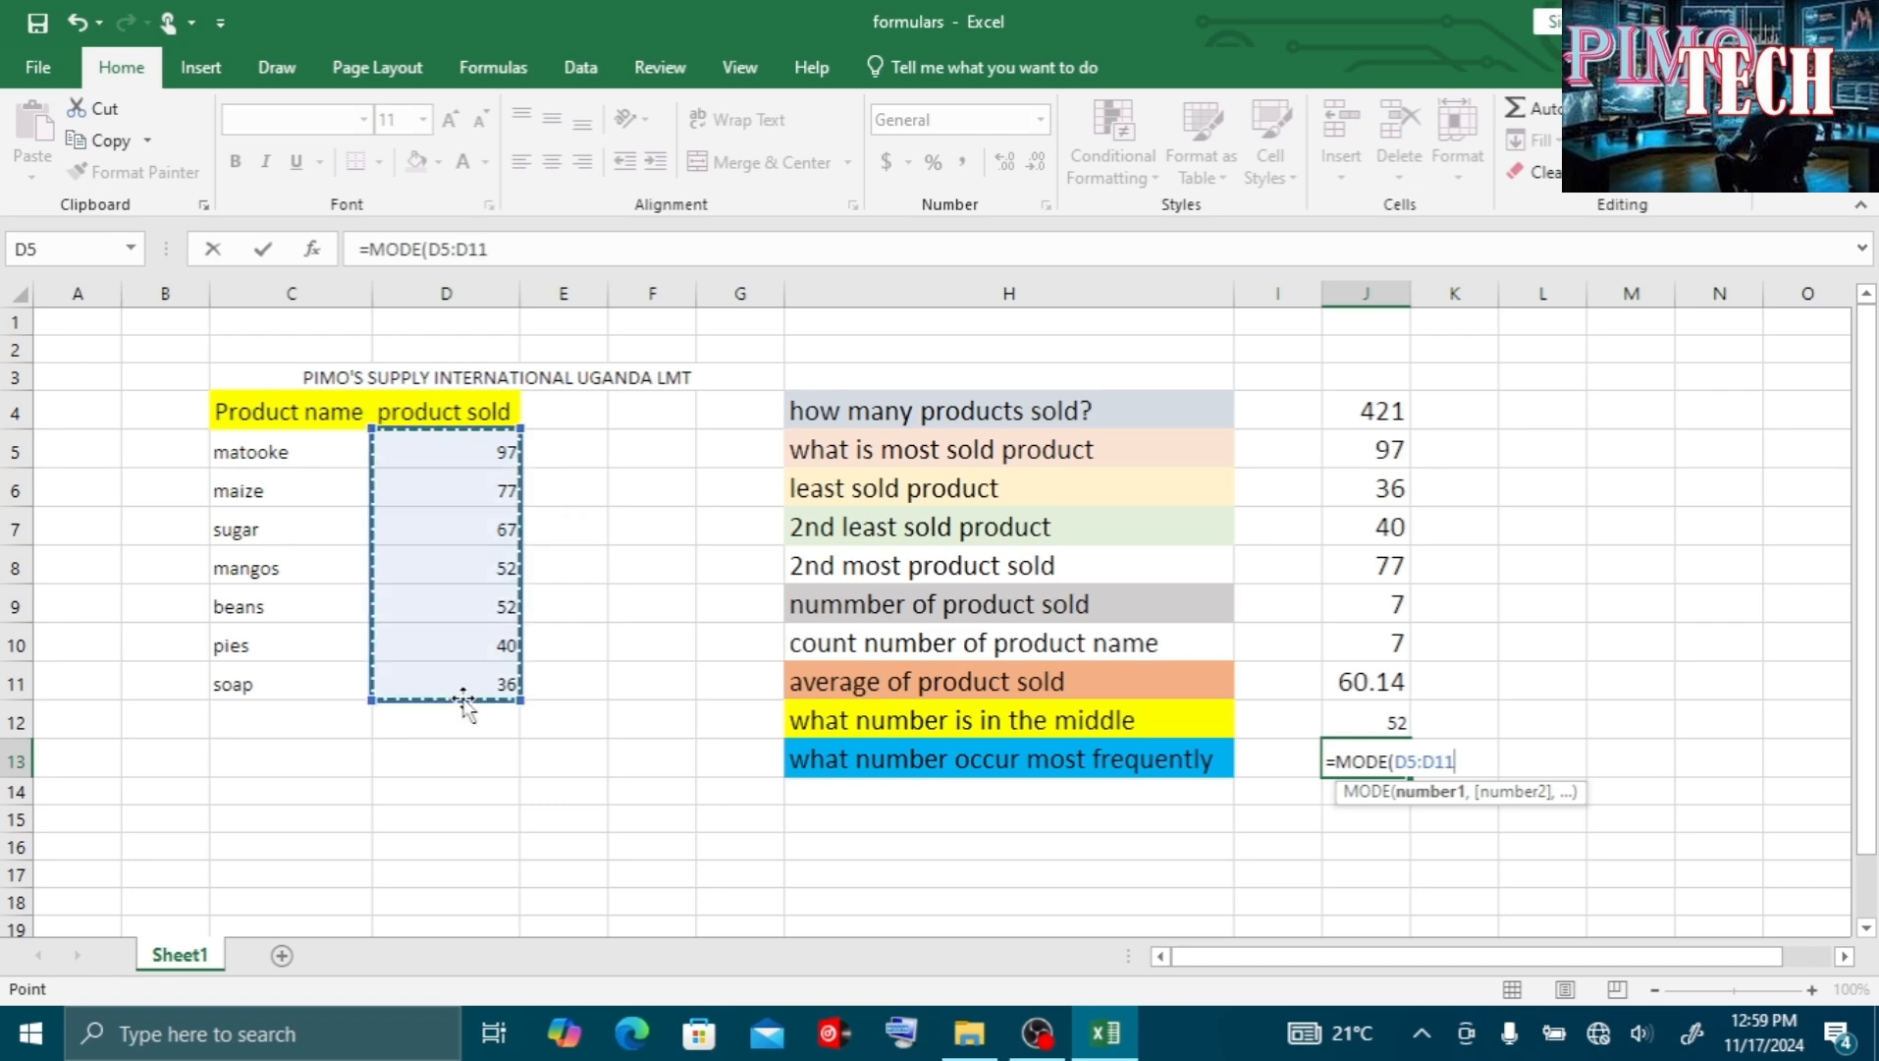
text())
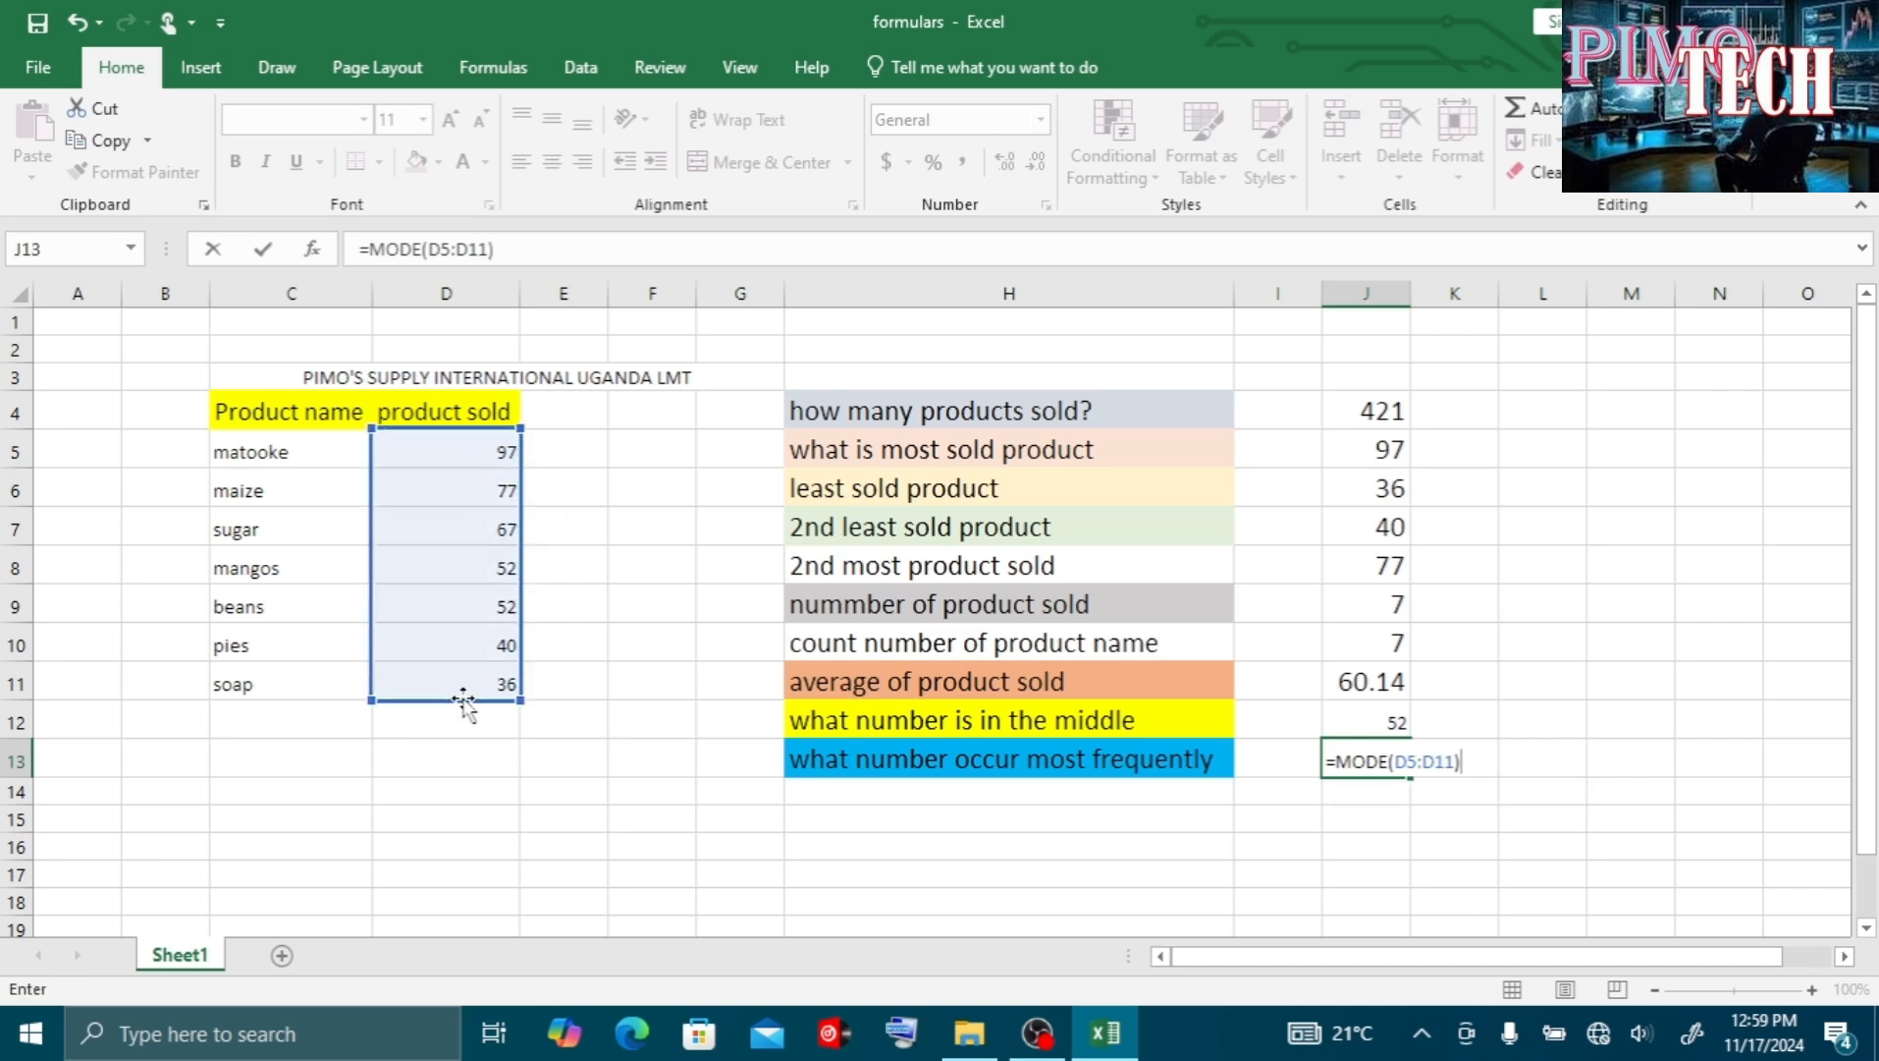
key(Return)
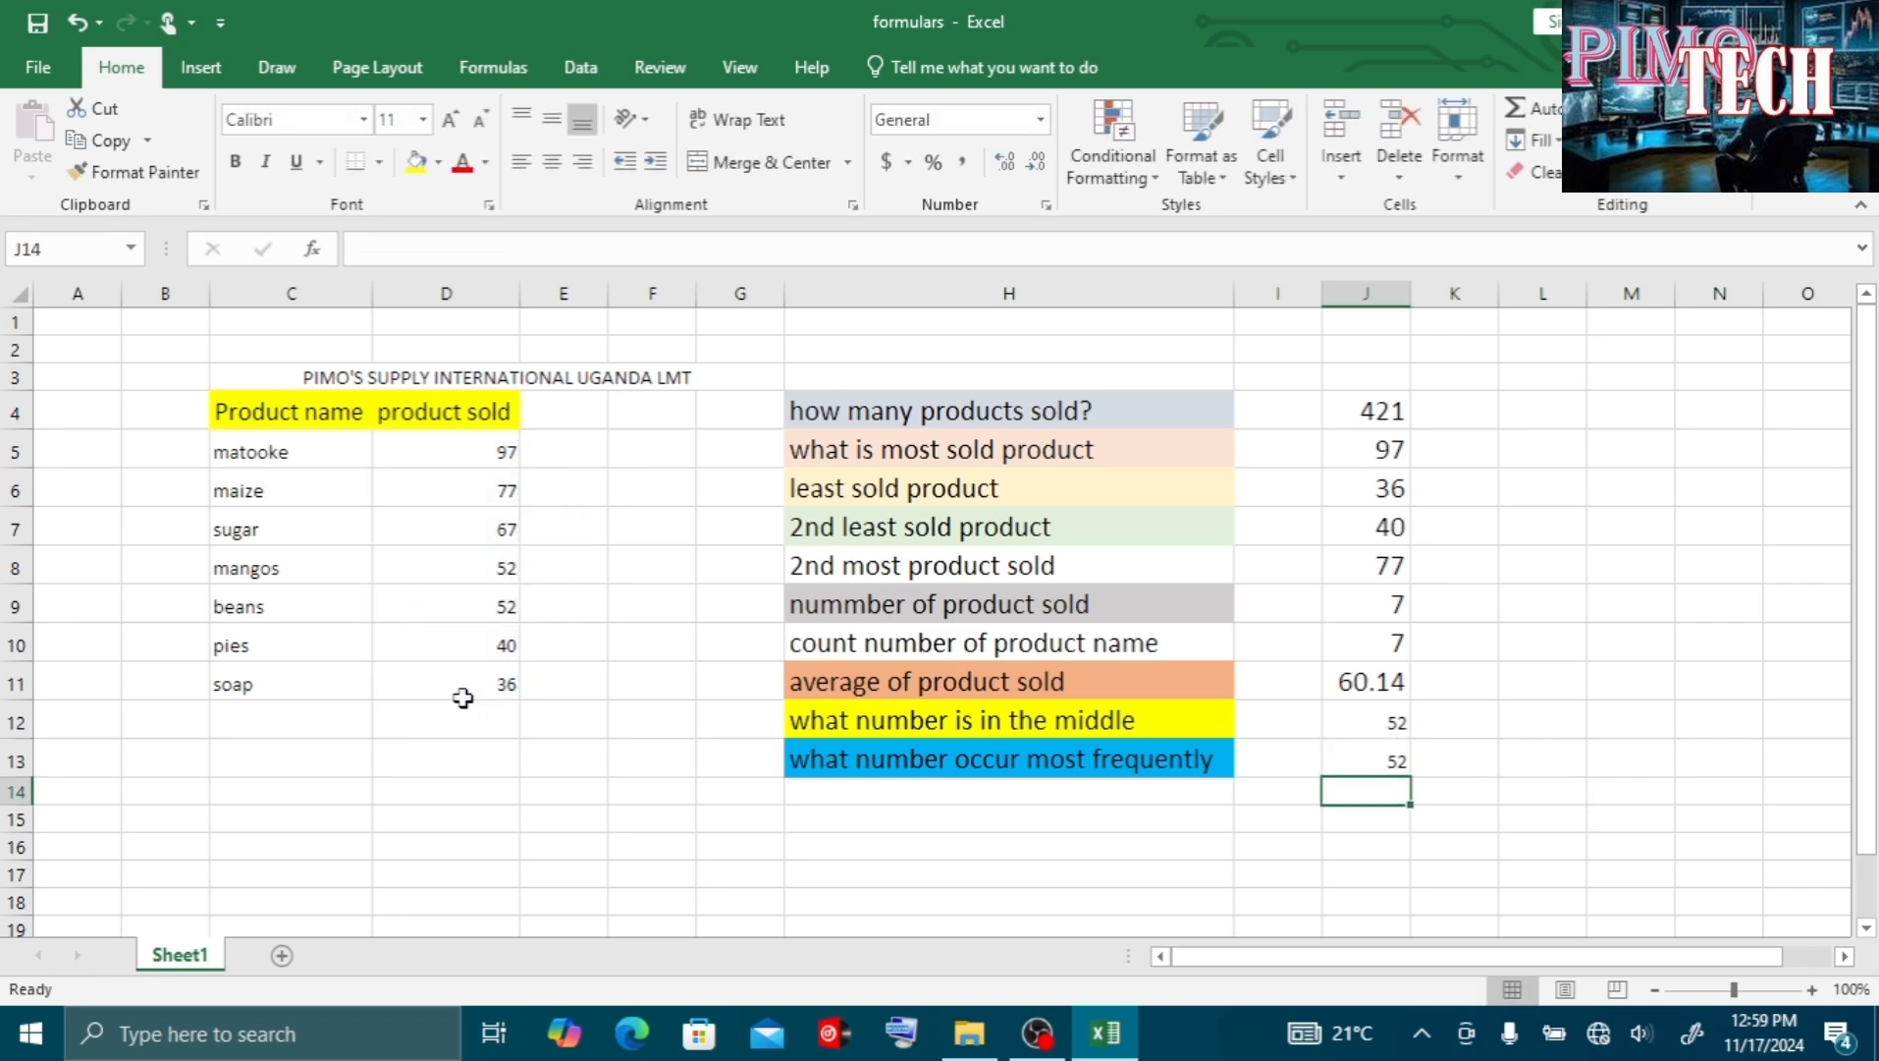